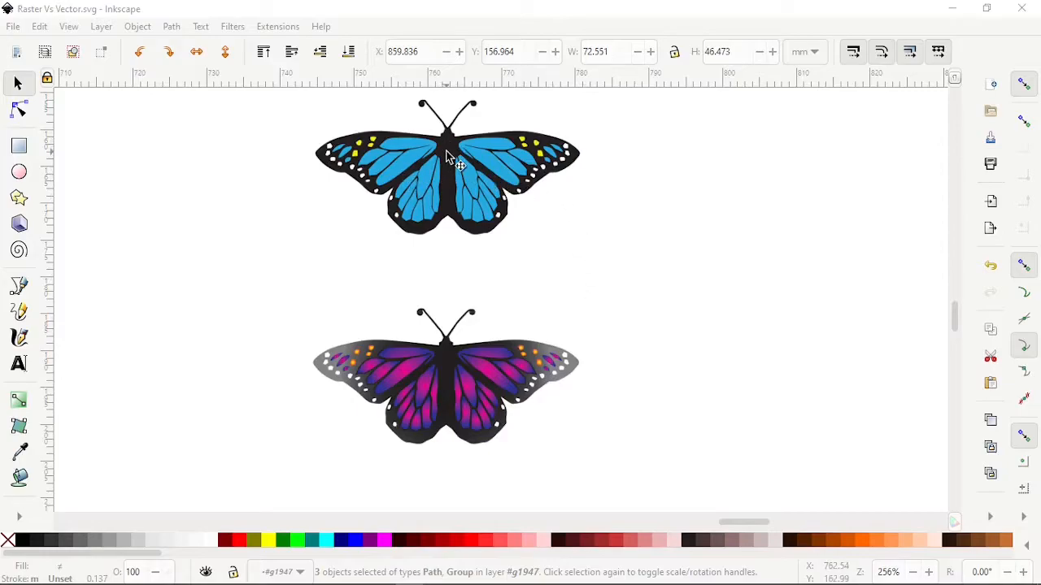
Examine the wing edges and colours of the blue butterfly and the purple gradient butterfly up close.
scroll(452, 163, "up", 4, "ctrl")
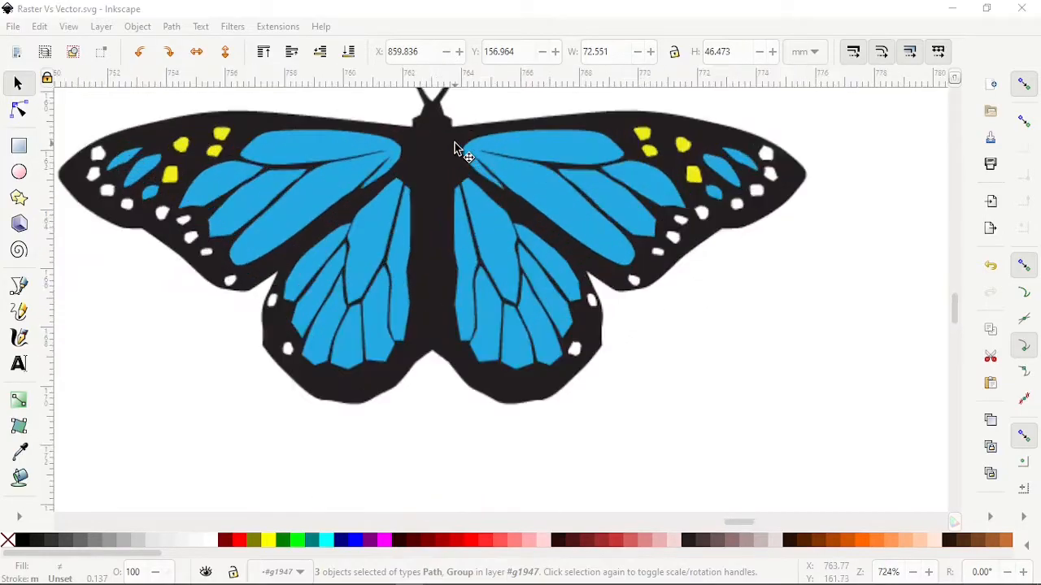
scroll(481, 189, "down", 1, "ctrl")
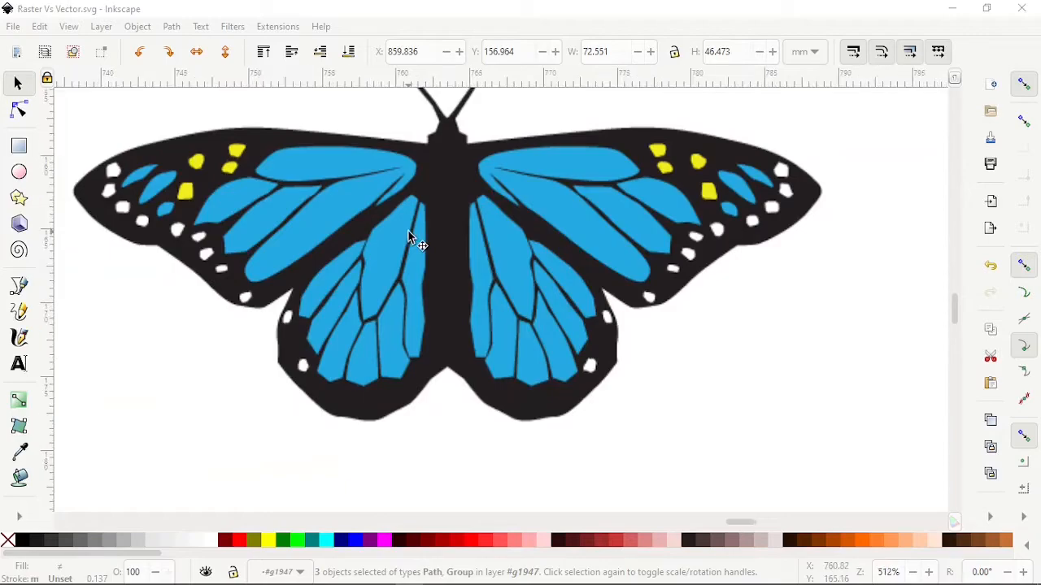
scroll(344, 187, "down", 1, "ctrl")
scroll(317, 170, "up", 4, "ctrl")
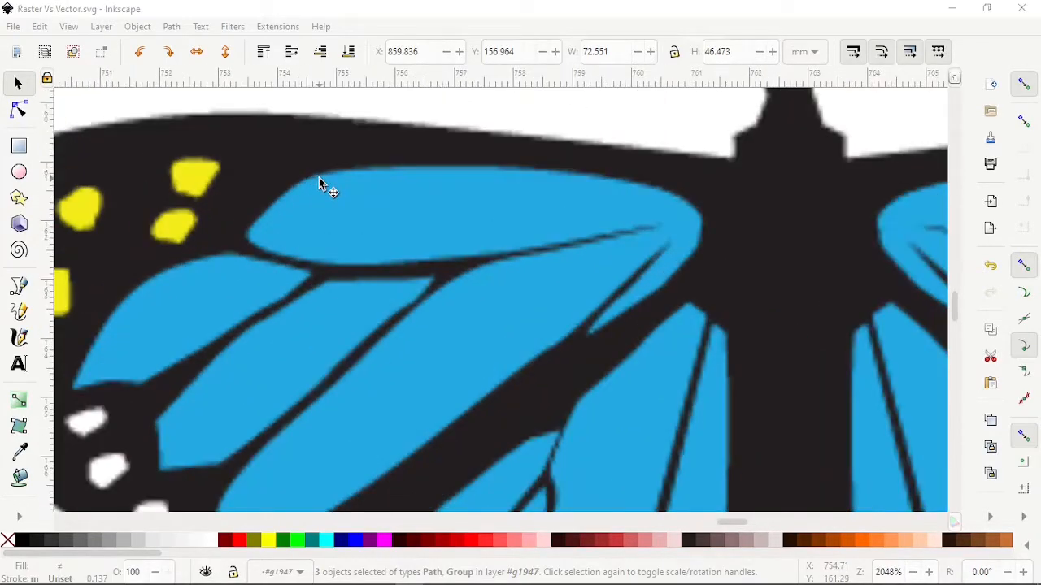
scroll(318, 178, "down", 5, "ctrl")
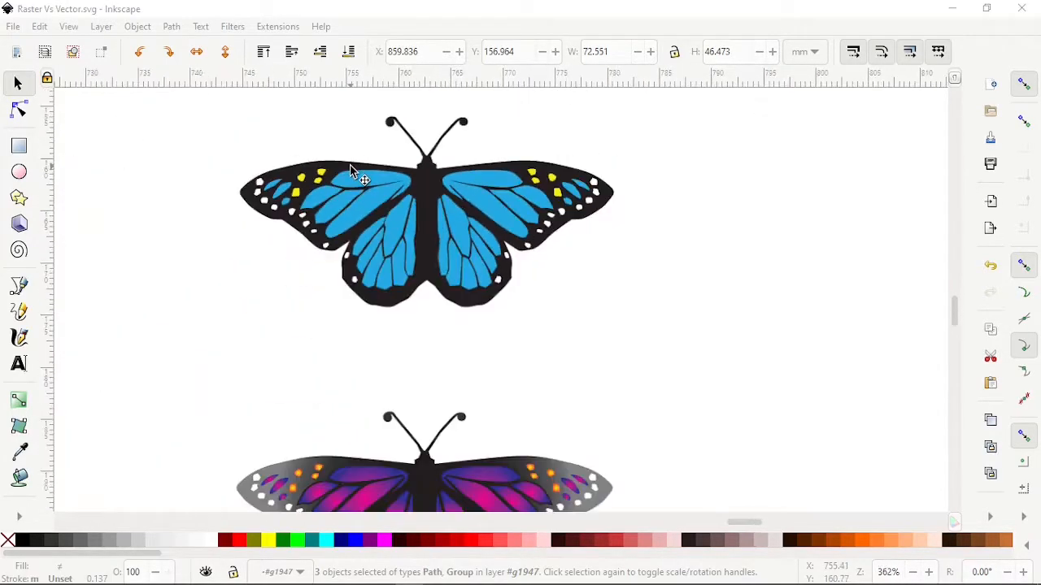
scroll(390, 390, "down", 1, "ctrl")
scroll(367, 423, "up", 4, "ctrl")
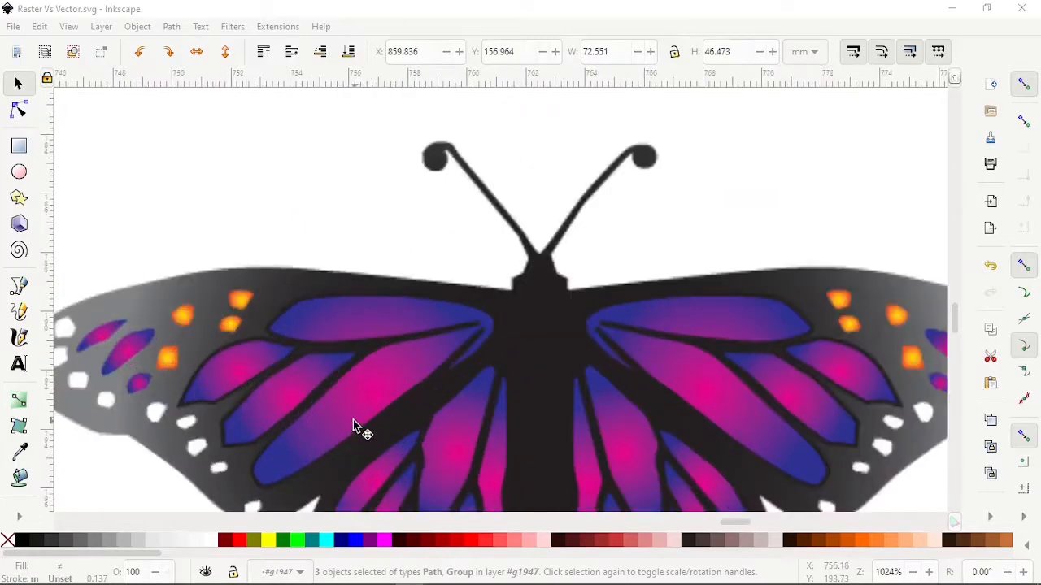
scroll(354, 423, "up", 1, "ctrl")
scroll(395, 290, "down", 3, "ctrl")
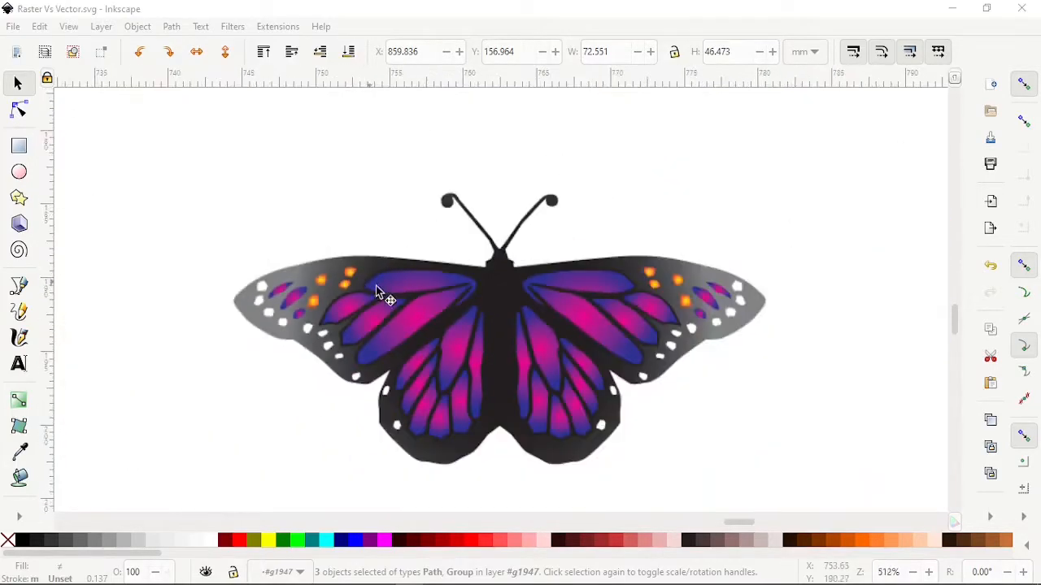
scroll(547, 353, "up", 2, "ctrl")
scroll(293, 321, "down", 2, "ctrl")
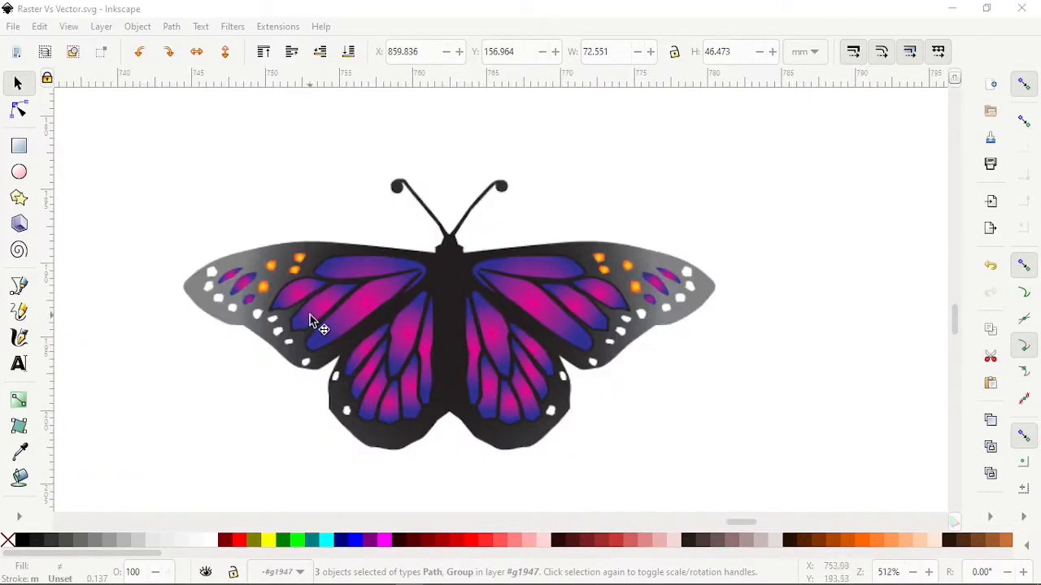
Move the blue and purple butterflies together next to the black-and-white and grey versions, and clear the selection.
scroll(398, 328, "down", 6, "ctrl")
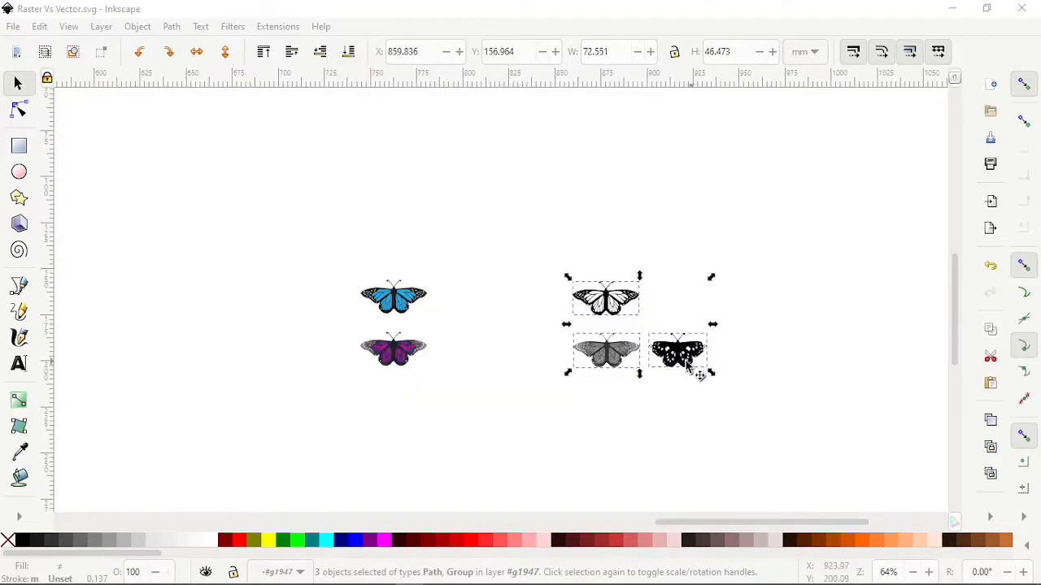
left_click_drag(323, 262, 534, 366)
scroll(659, 376, "up", 1, "ctrl")
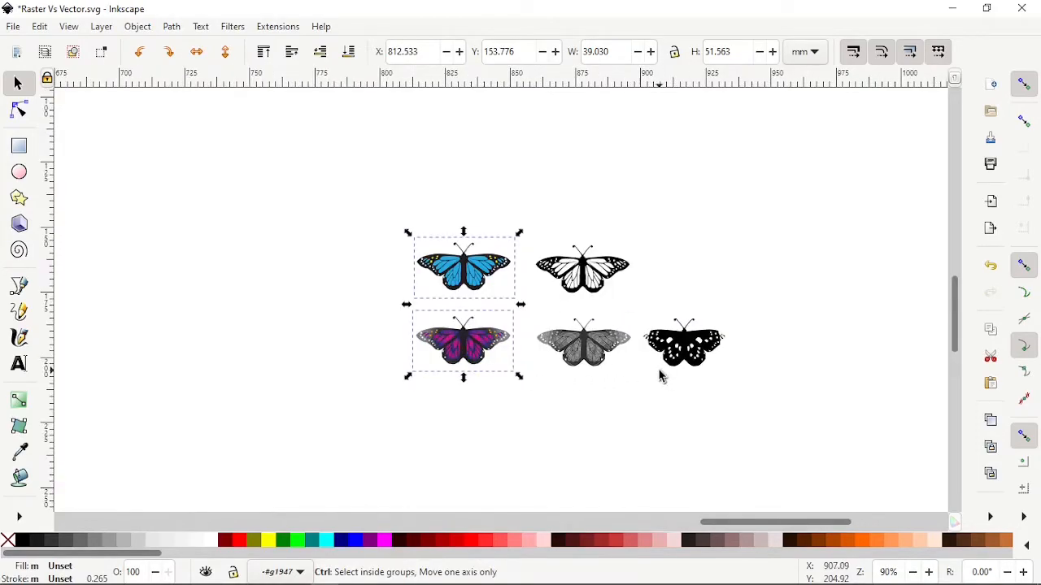
scroll(660, 376, "up", 2, "ctrl")
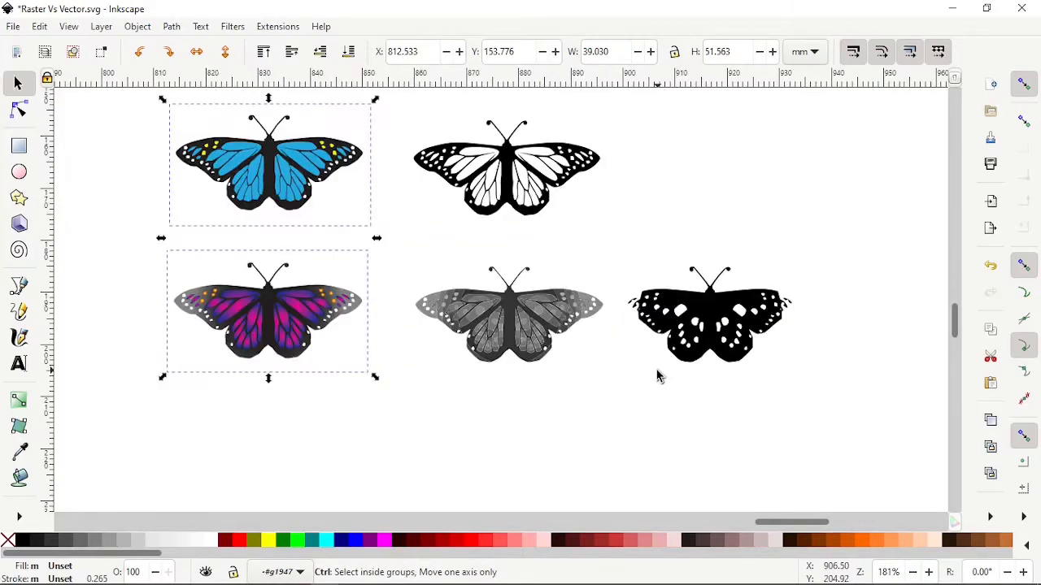
left_click(423, 116)
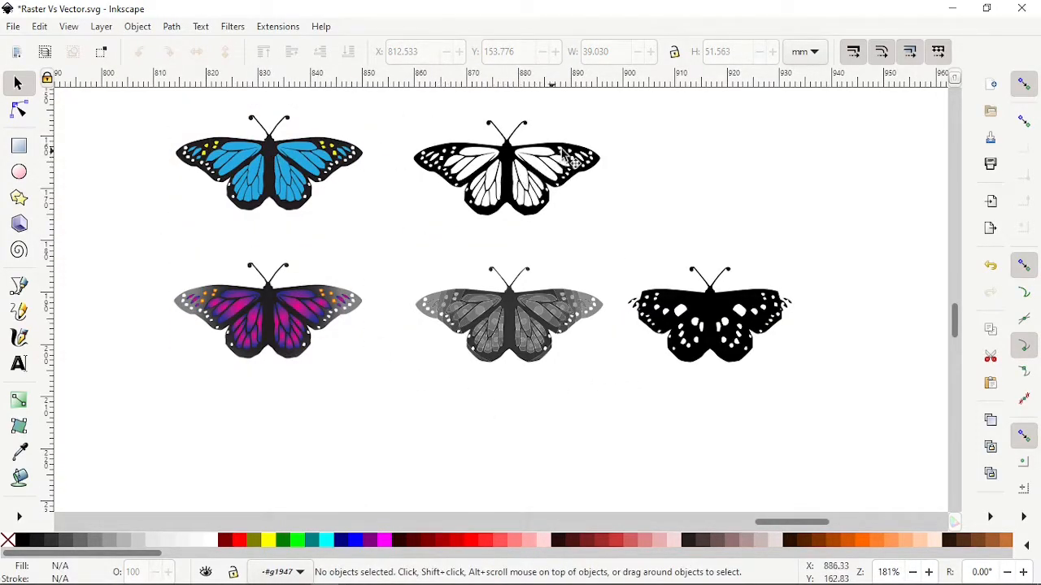
Inspect the black-and-white butterfly in detail and compare it with the blue original beside it.
scroll(517, 167, "up", 1, "ctrl")
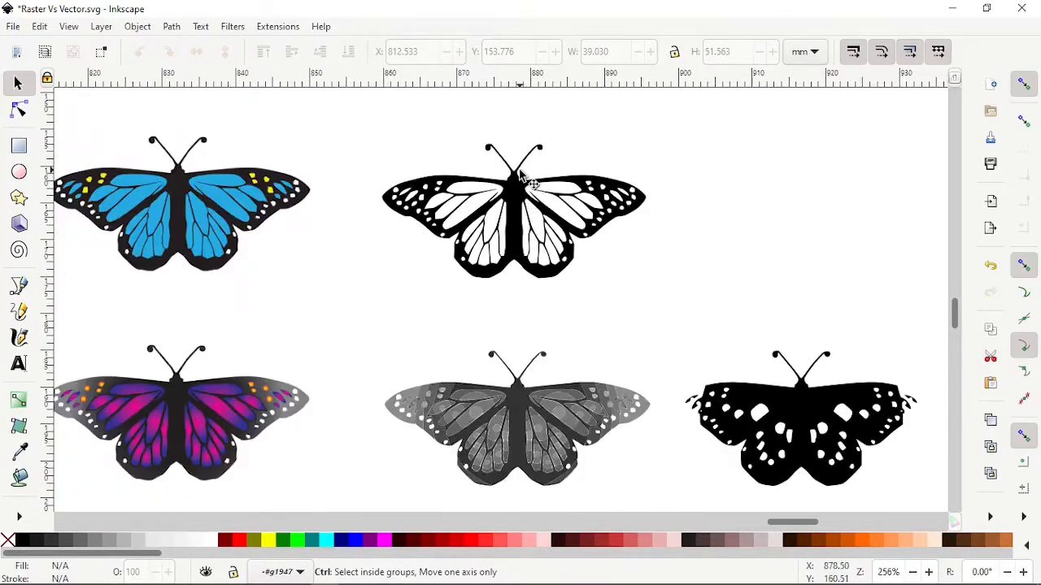
scroll(520, 173, "up", 3, "ctrl")
scroll(548, 176, "down", 4, "ctrl")
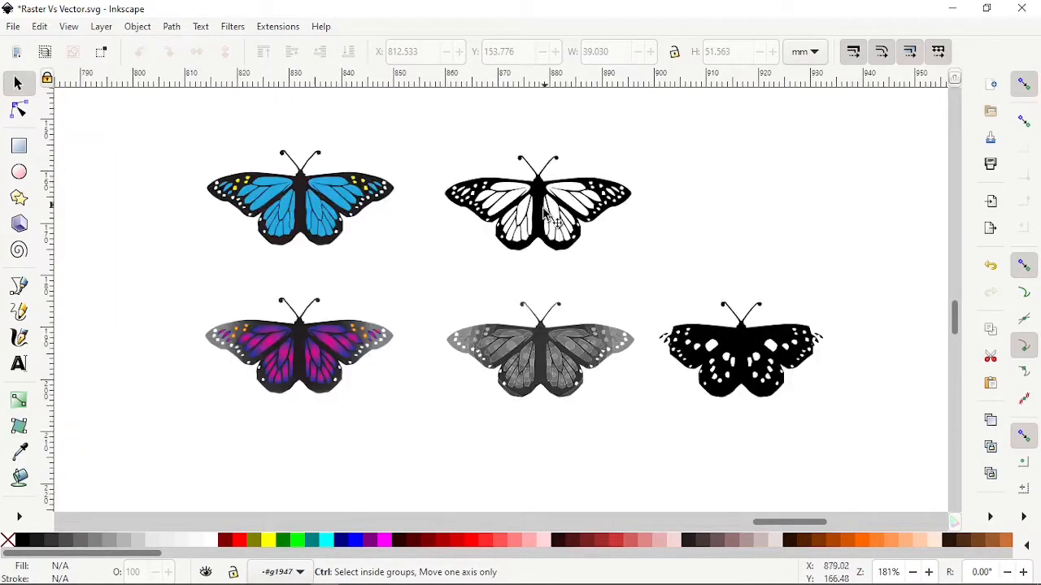
scroll(546, 224, "up", 1, "ctrl")
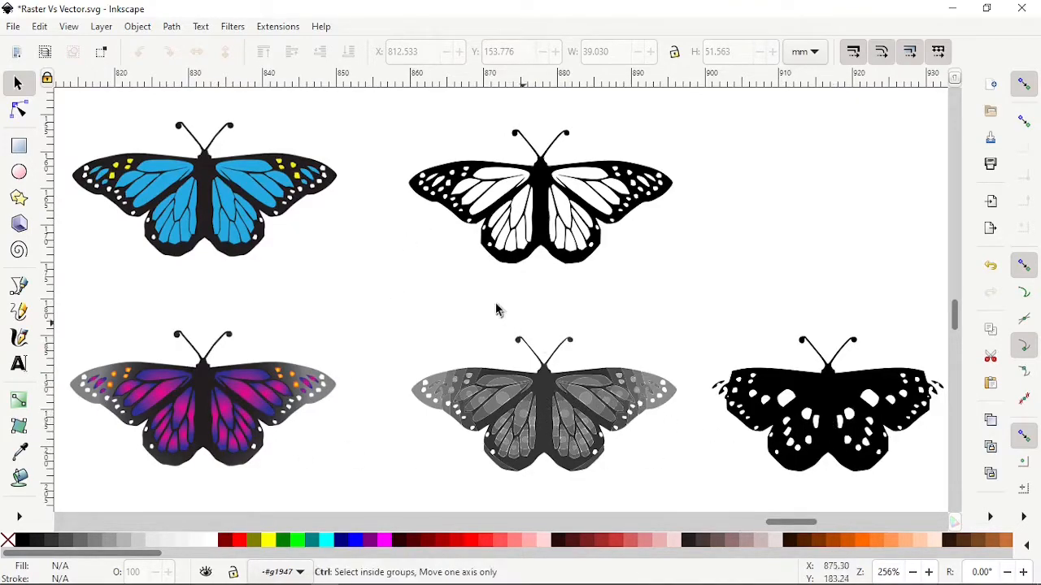
scroll(470, 291, "down", 2, "ctrl")
scroll(626, 374, "up", 2, "ctrl")
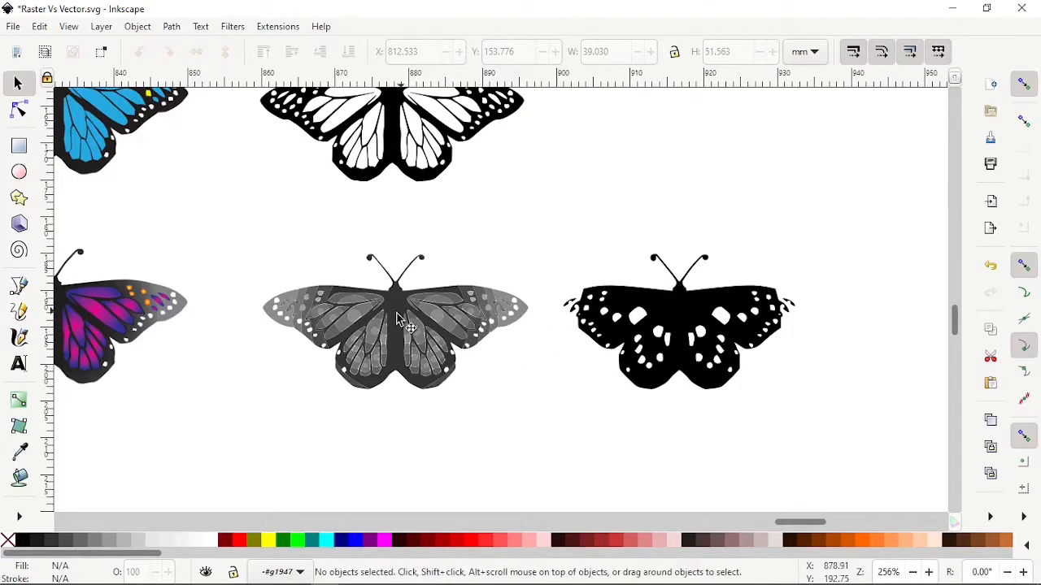
Inspect the grey multi-tone butterfly and the solid black one, comparing them with the coloured originals.
scroll(370, 332, "up", 1, "ctrl")
scroll(370, 331, "up", 2, "ctrl")
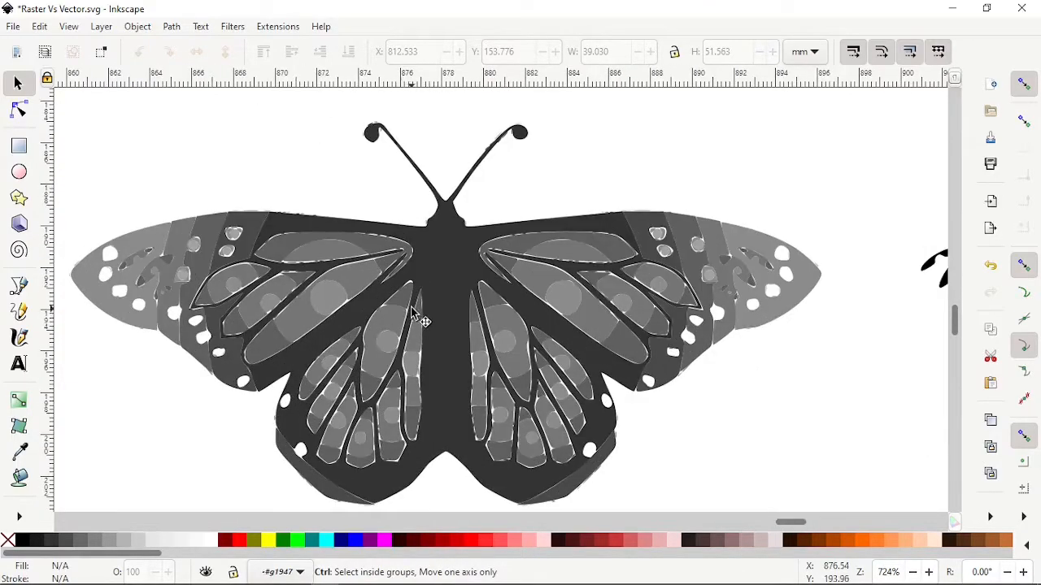
scroll(396, 326, "down", 2, "ctrl")
scroll(398, 326, "down", 1, "ctrl")
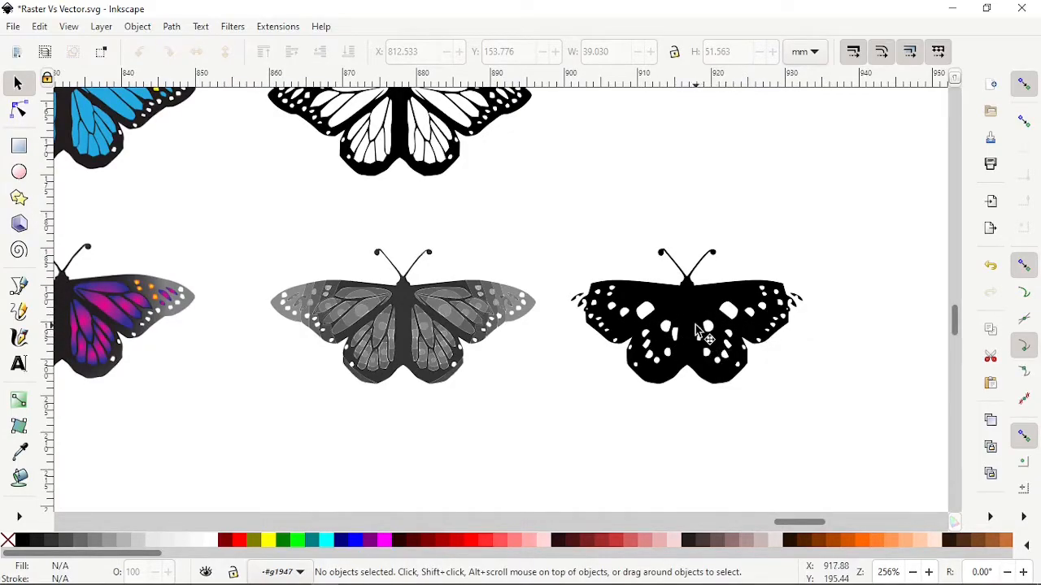
scroll(734, 302, "down", 1, "ctrl")
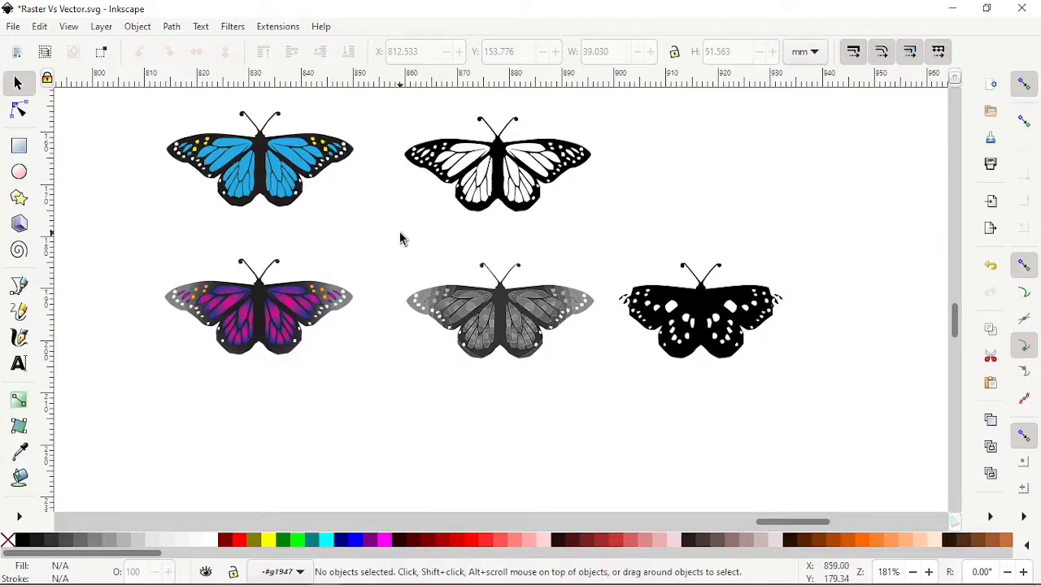
scroll(399, 240, "down", 3)
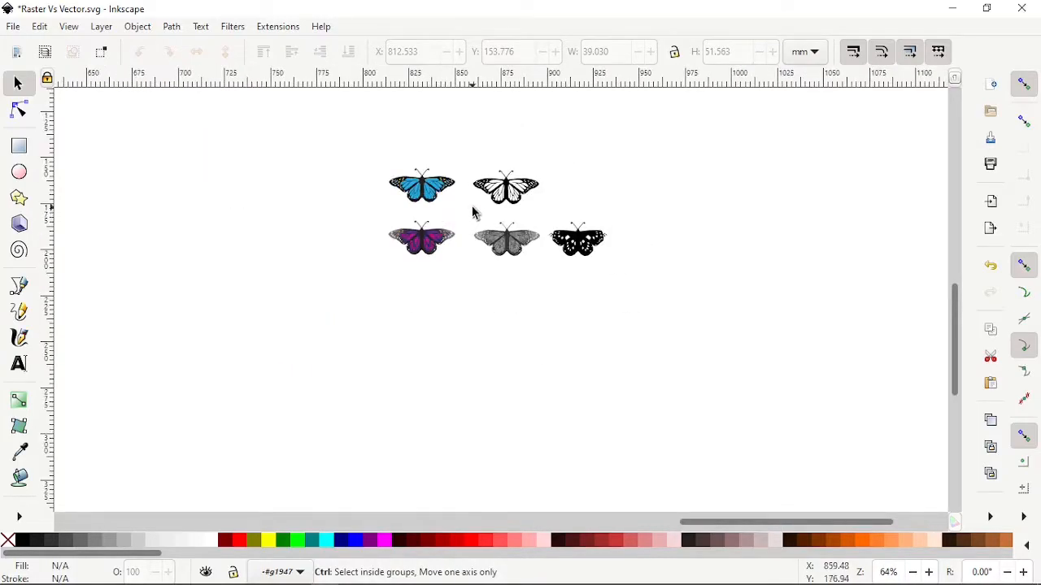
scroll(465, 211, "up", 3)
scroll(436, 323, "down", 1)
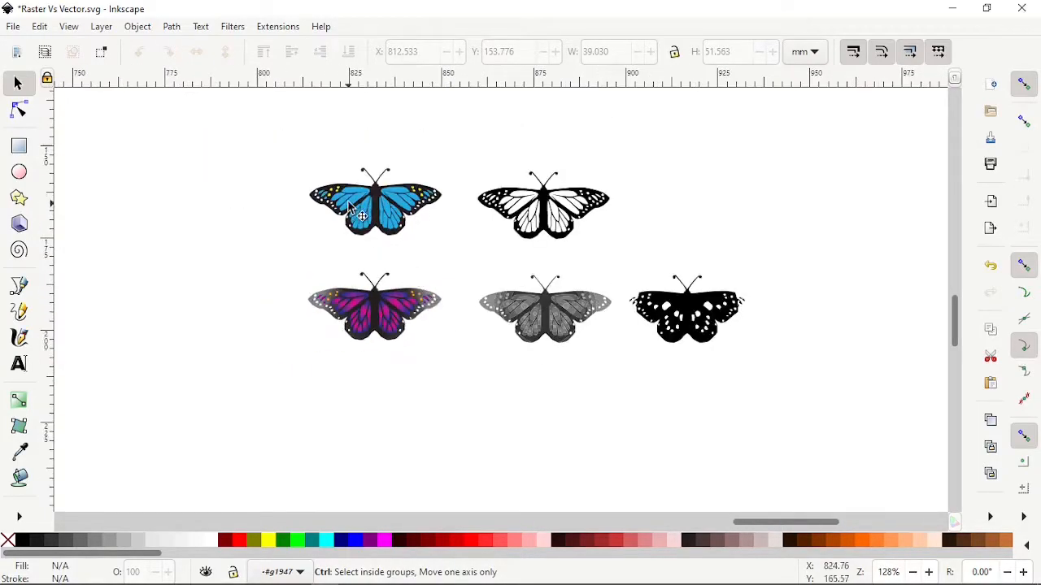
scroll(352, 207, "up", 2)
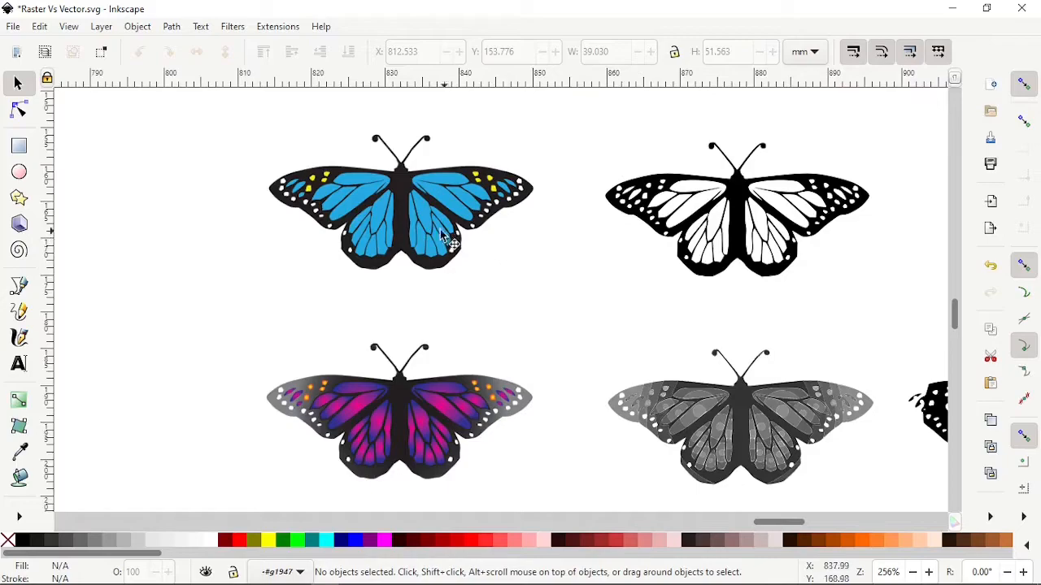
Switch to Photoshop and examine the individual pixels along the purple butterfly's wing edges.
mouse_move(353, 581)
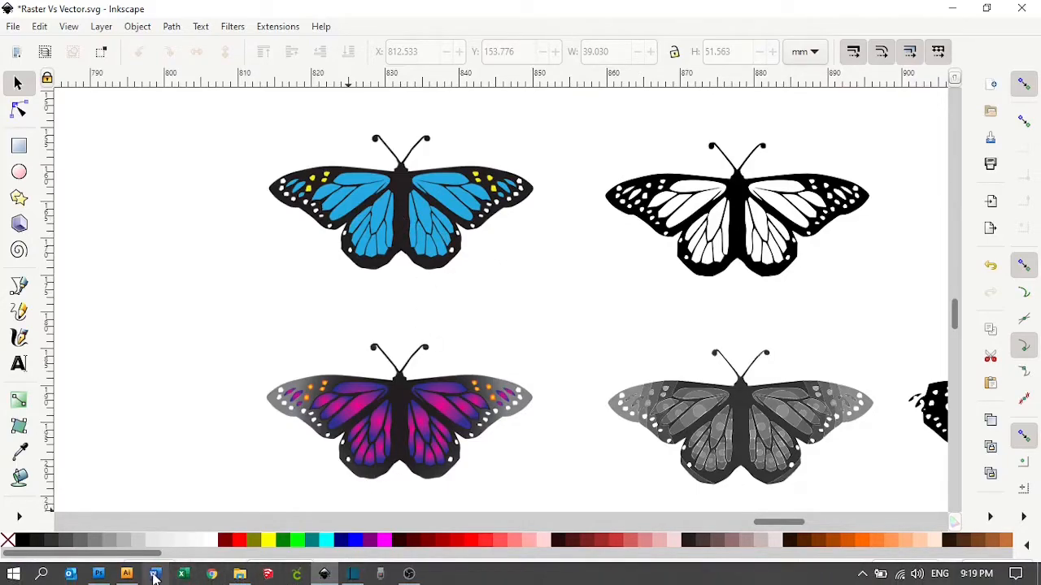
left_click(99, 574)
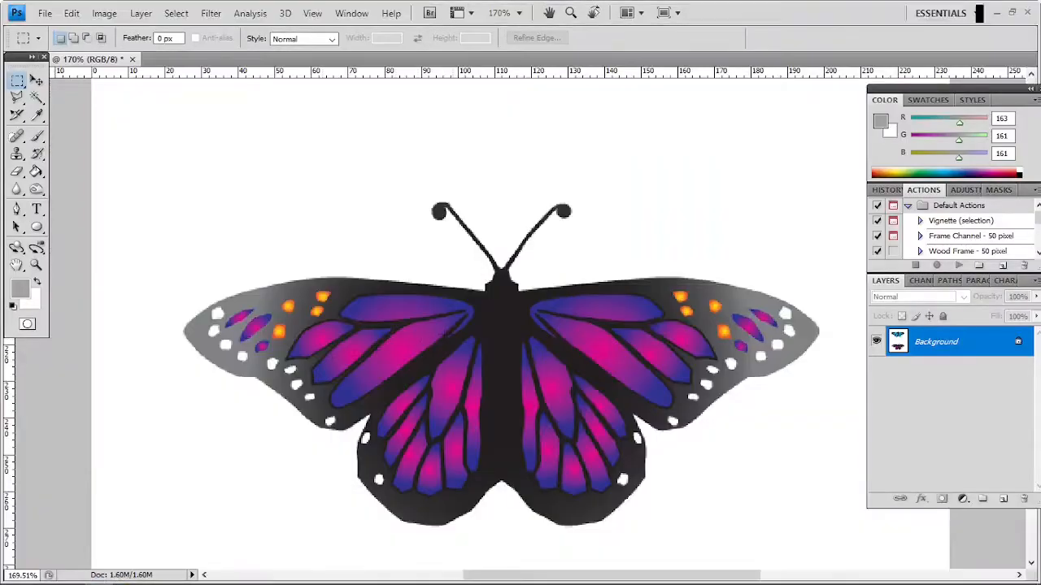
scroll(461, 223, "down", 5)
scroll(451, 313, "up", 3)
scroll(456, 318, "left", 1)
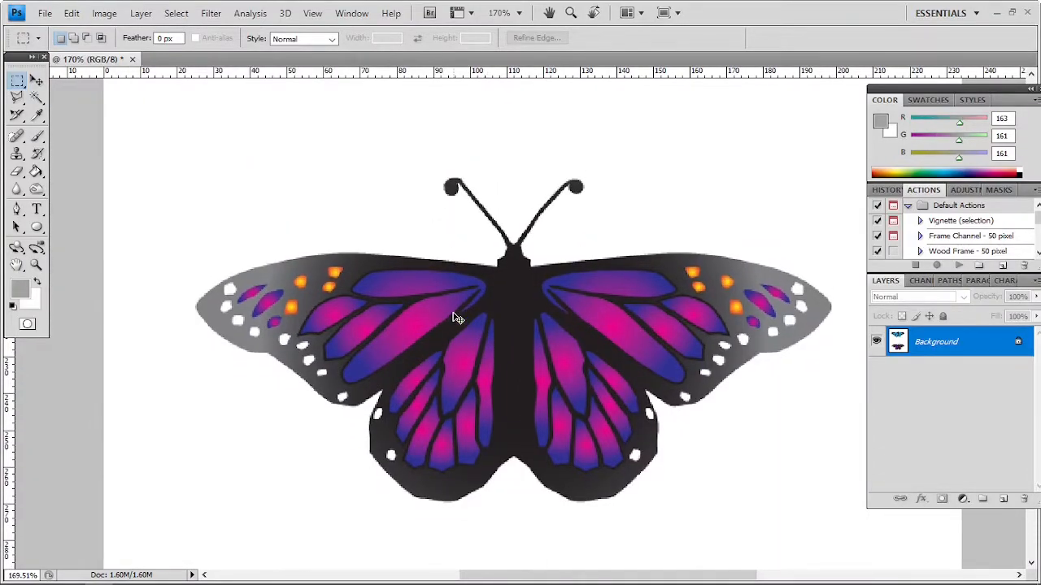
scroll(472, 301, "up", 8)
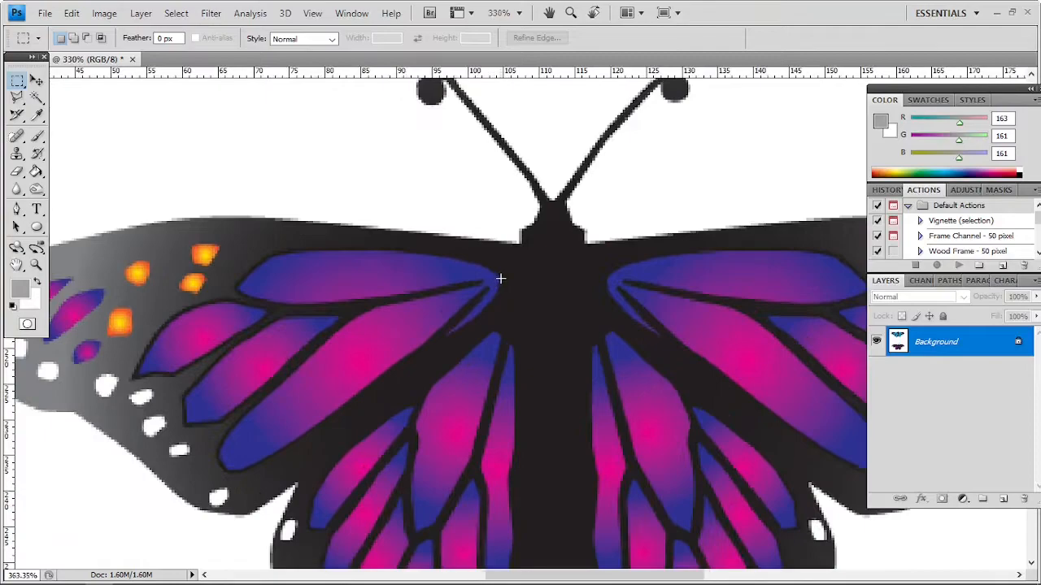
scroll(493, 267, "up", 4)
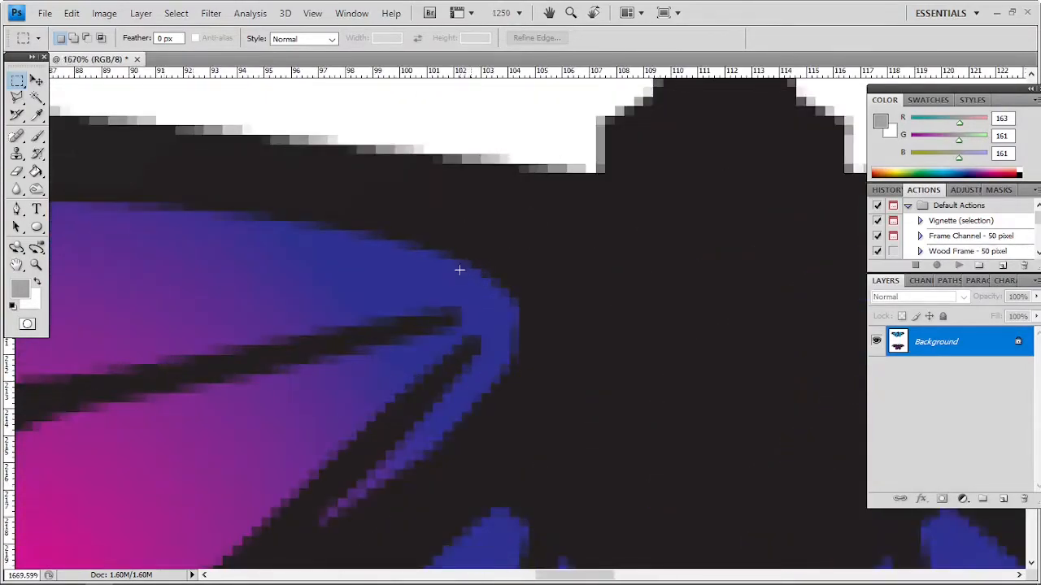
scroll(460, 270, "up", 4)
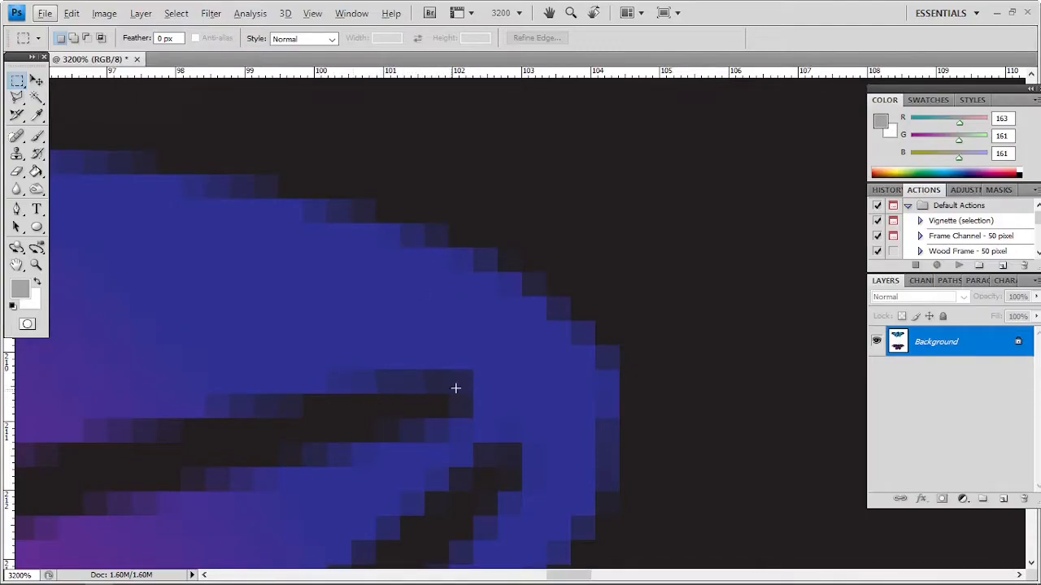
scroll(421, 293, "down", 4)
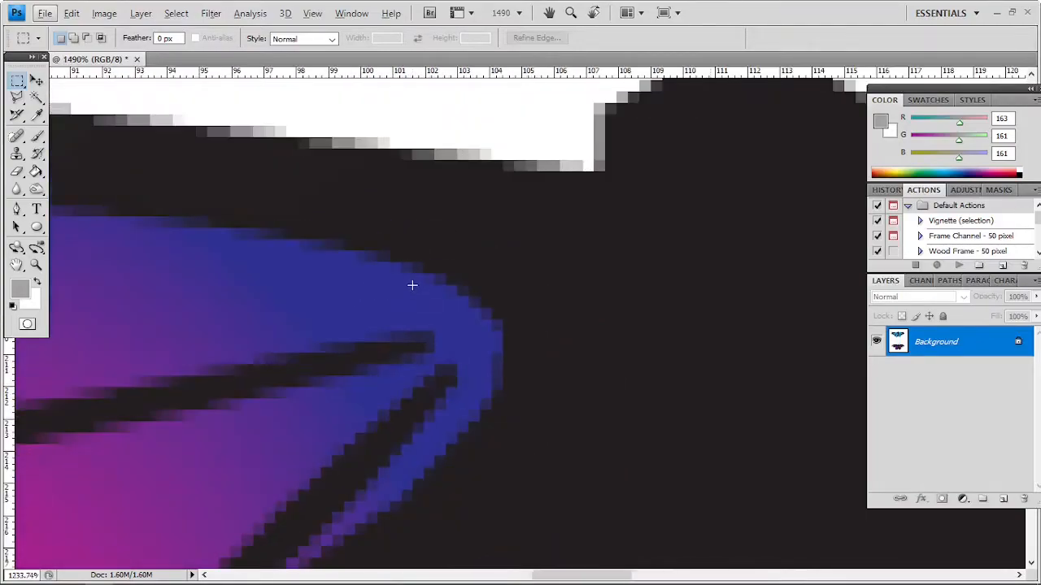
scroll(421, 284, "down", 2)
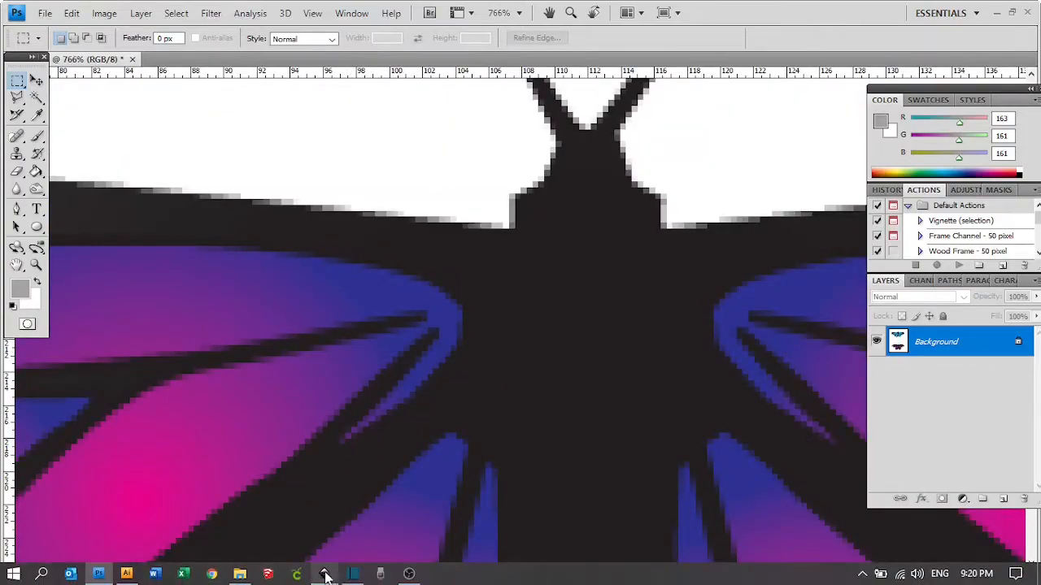
Switch back to Inkscape and select the blue butterfly image above the purple one.
left_click(325, 573)
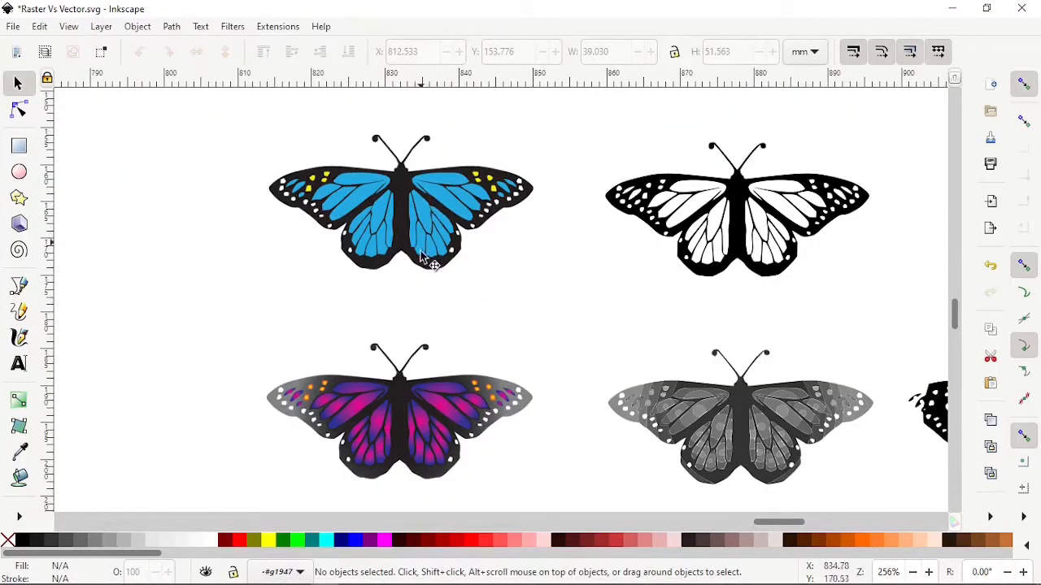
key("alt")
left_click(309, 297, "alt")
scroll(355, 297, "down", 7)
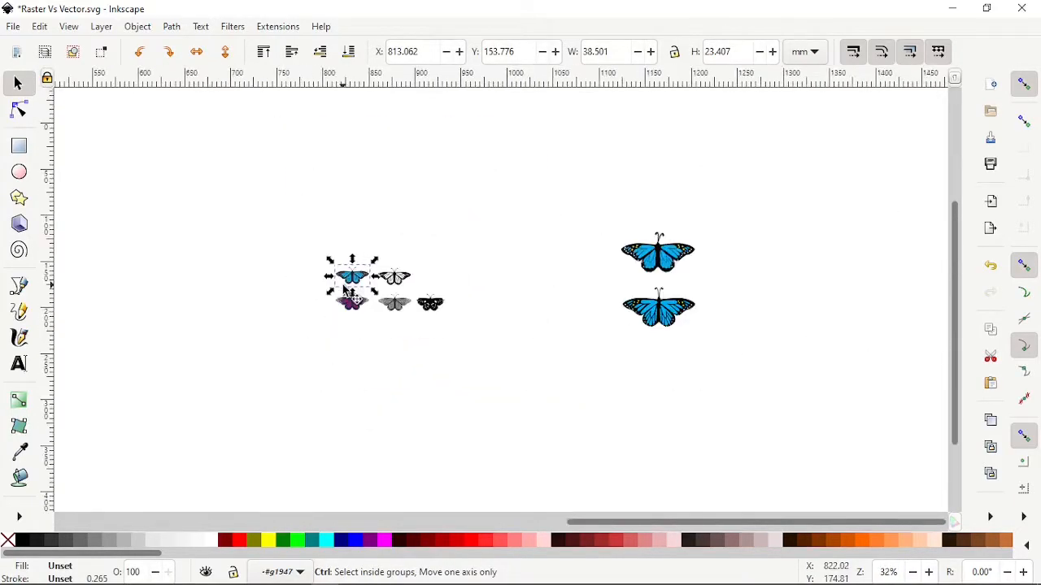
Examine the two larger blue butterflies placed apart from the others, checking the lower one's wing edges at very high magnification.
scroll(606, 272, "up", 6)
scroll(596, 275, "down", 2)
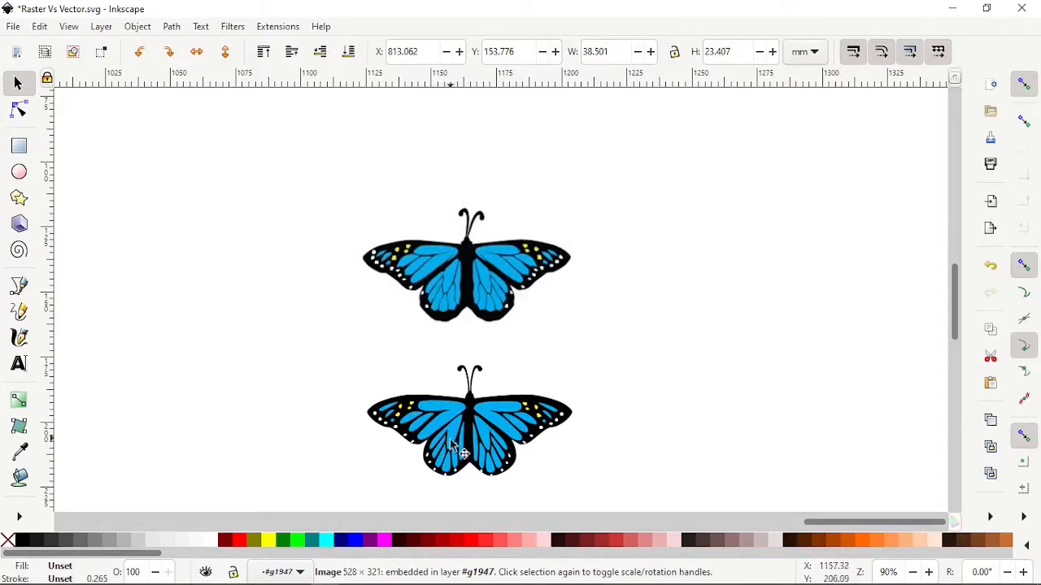
scroll(465, 281, "up", 10)
scroll(464, 256, "down", 3)
scroll(439, 253, "down", 8)
scroll(394, 302, "up", 1)
scroll(394, 302, "up", 9)
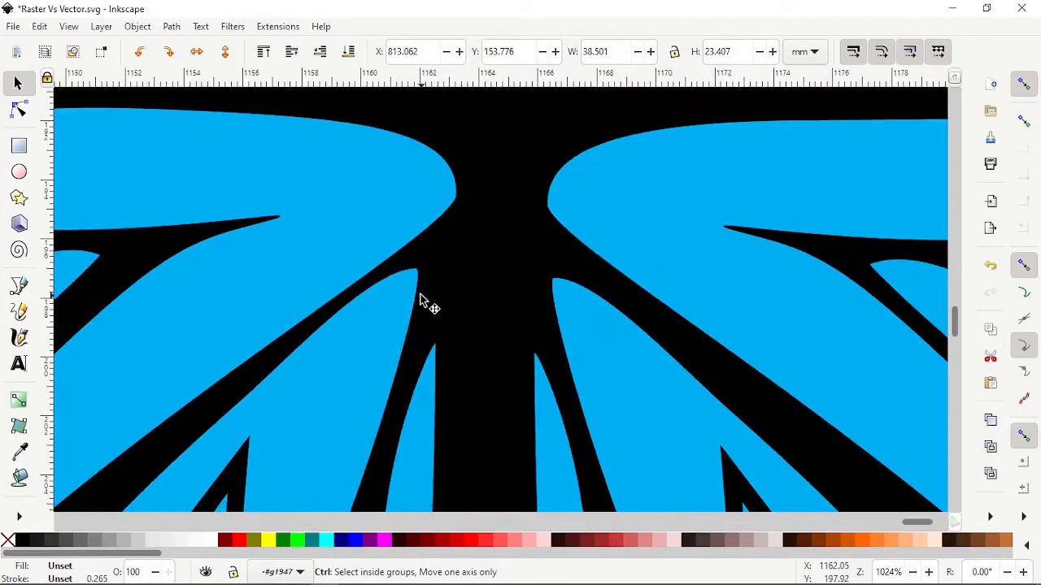
scroll(379, 258, "up", 2)
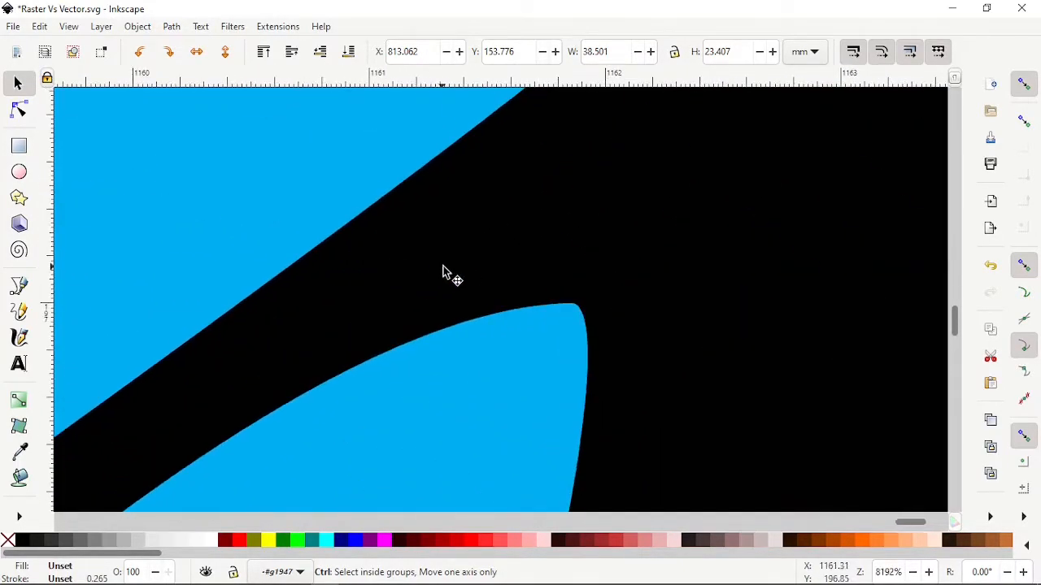
scroll(440, 272, "down", 11)
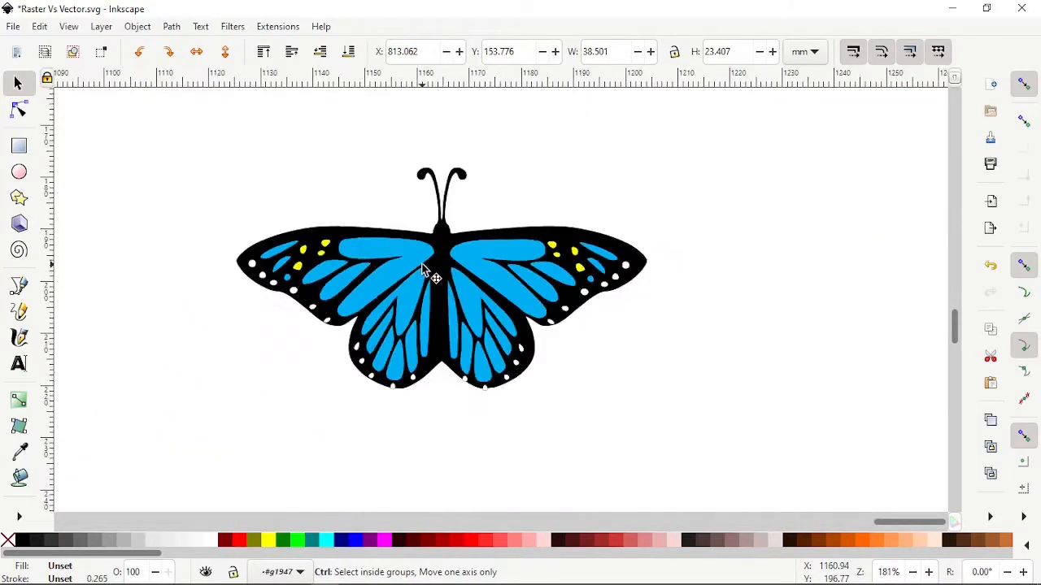
Select both large blue butterflies and enlarge them together to about 147 mm wide and 187 mm high overall.
scroll(422, 270, "down", 2)
left_click_drag(301, 200, 485, 322)
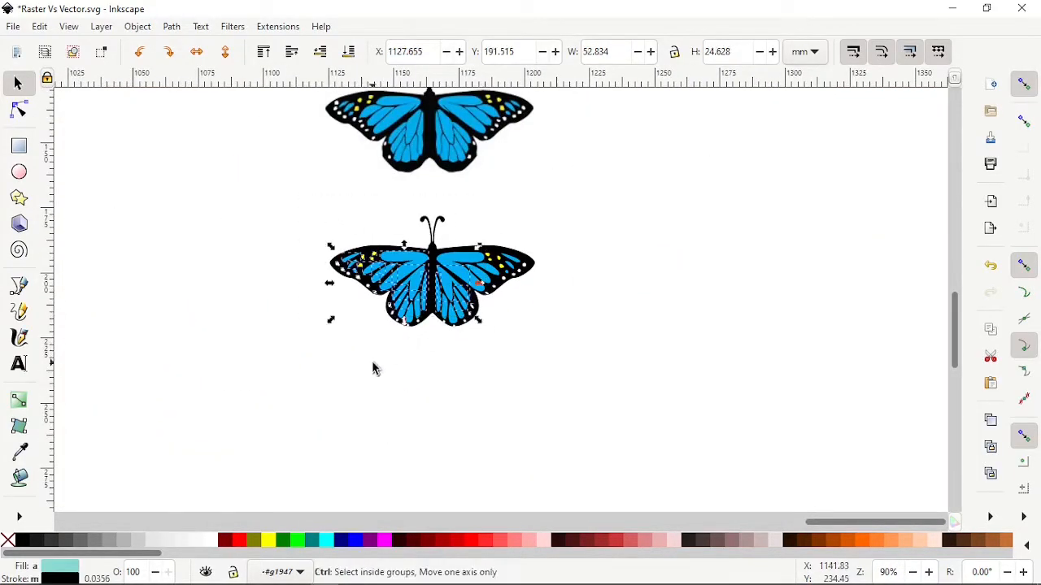
scroll(349, 276, "down", 4)
scroll(388, 360, "up", 3)
left_click_drag(247, 149, 690, 506)
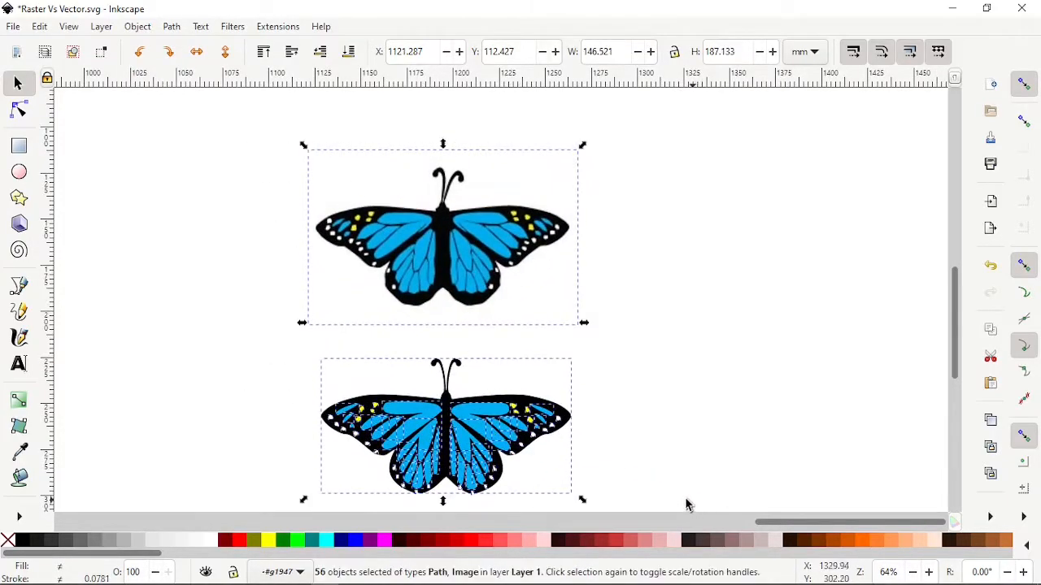
scroll(570, 358, "down", 2)
left_click(534, 325)
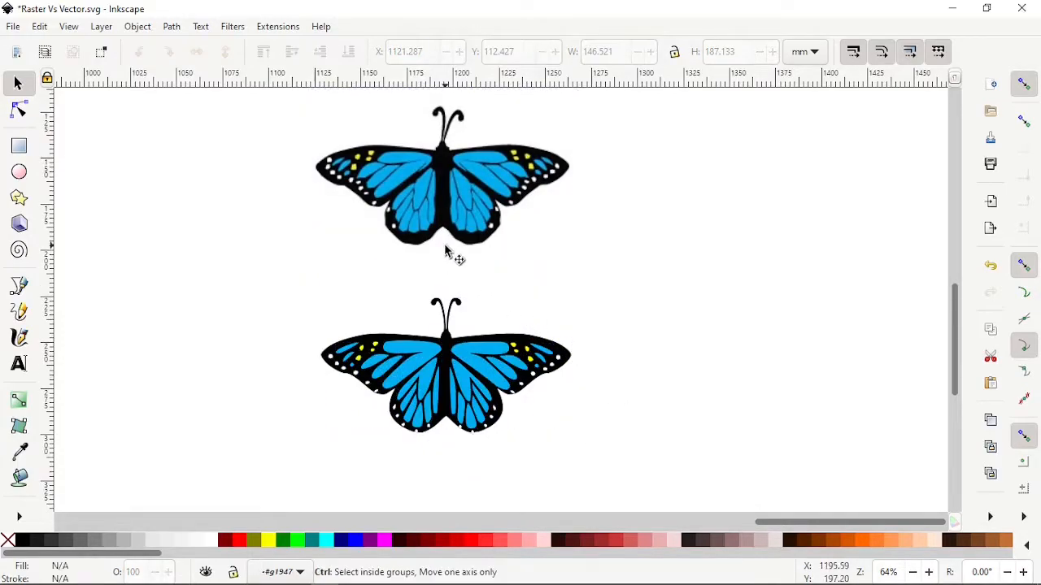
Examine the two enlarged blue butterflies, checking the lower one's body and wing edges at high magnification.
scroll(446, 242, "up", 2)
scroll(464, 204, "down", 2)
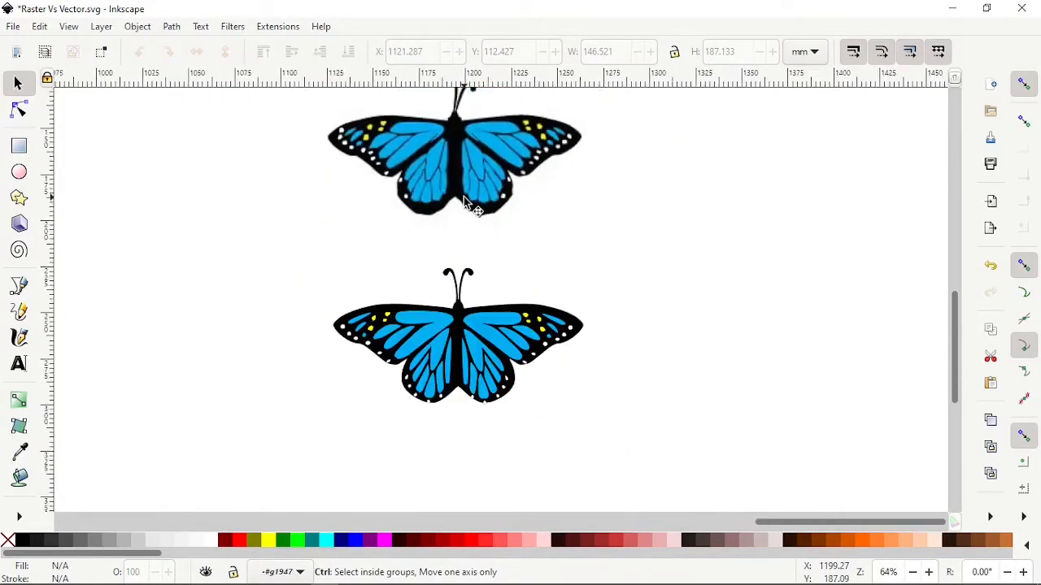
scroll(470, 335, "up", 6)
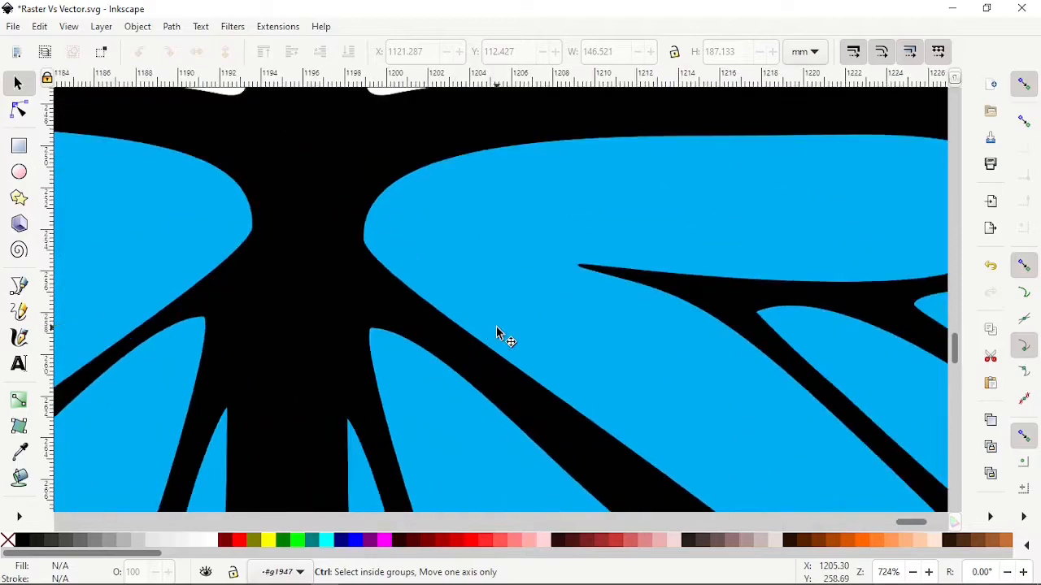
scroll(462, 334, "down", 7)
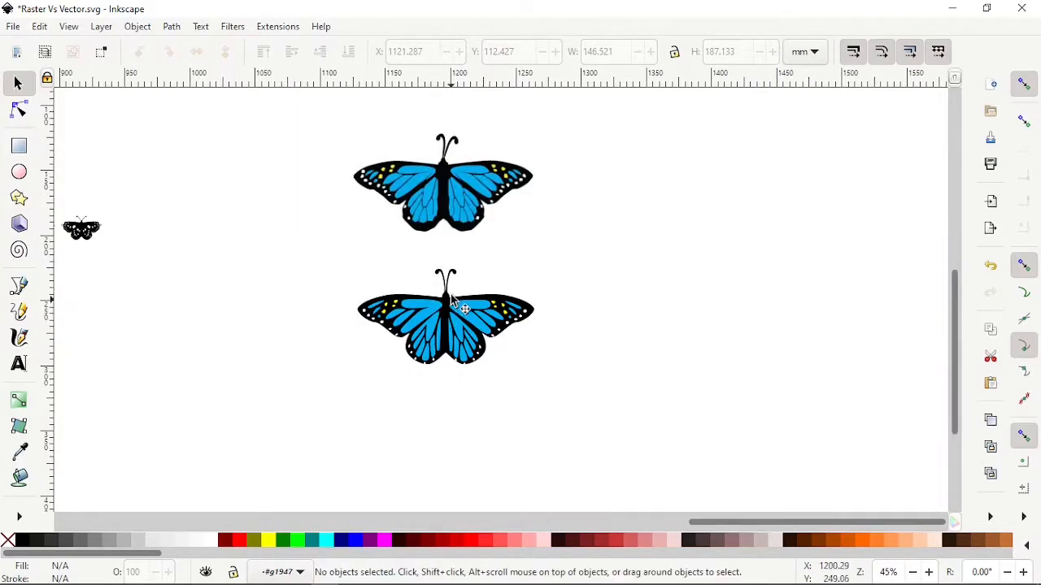
Select all the paths of the lower blue butterfly to inspect its separate shapes up close, and clear the selection.
left_click_drag(328, 260, 580, 404)
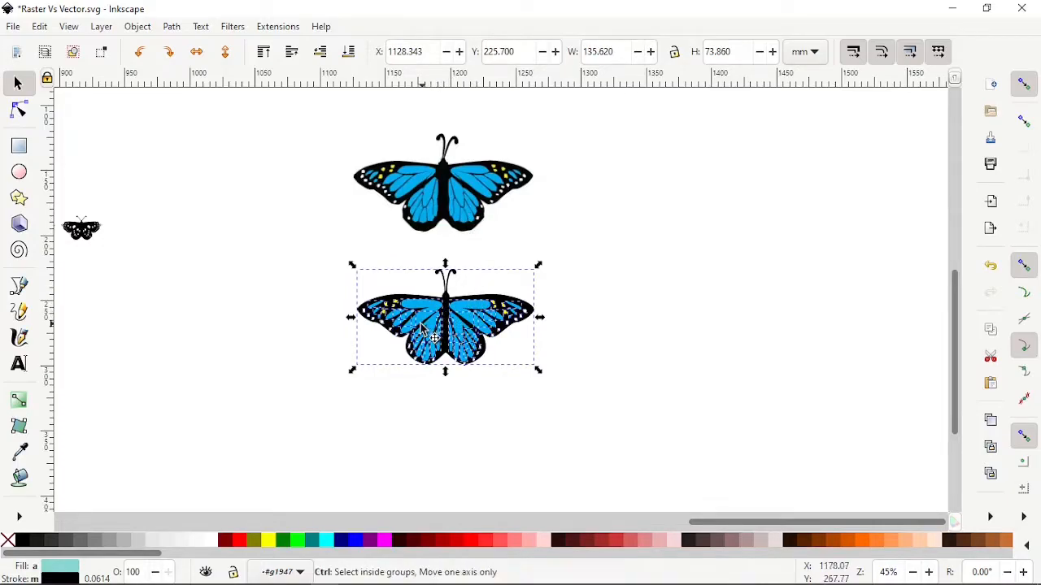
scroll(445, 315, "up", 4, "ctrl")
scroll(454, 325, "up", 3, "ctrl")
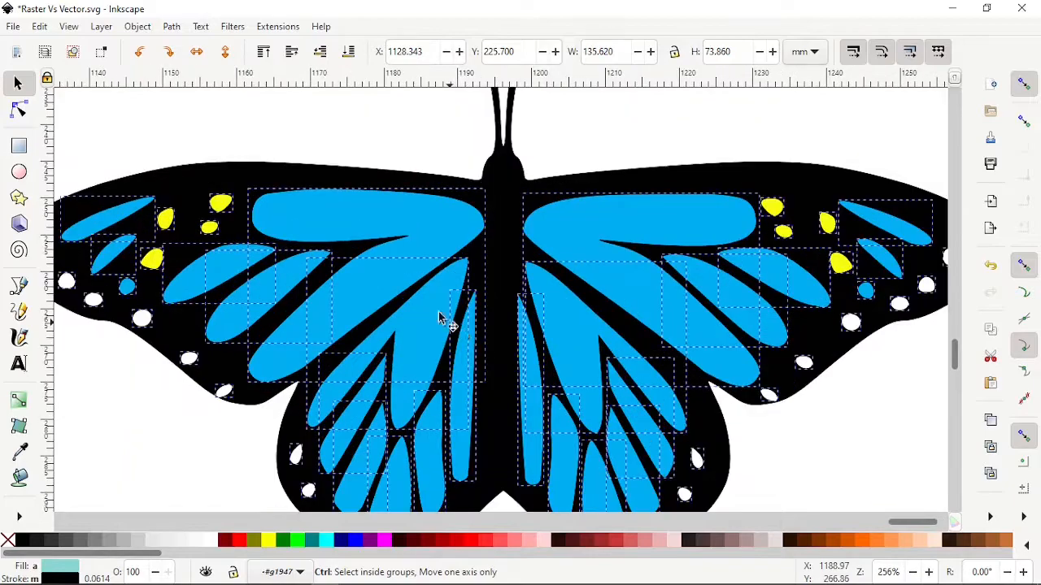
scroll(366, 208, "down", 2, "ctrl")
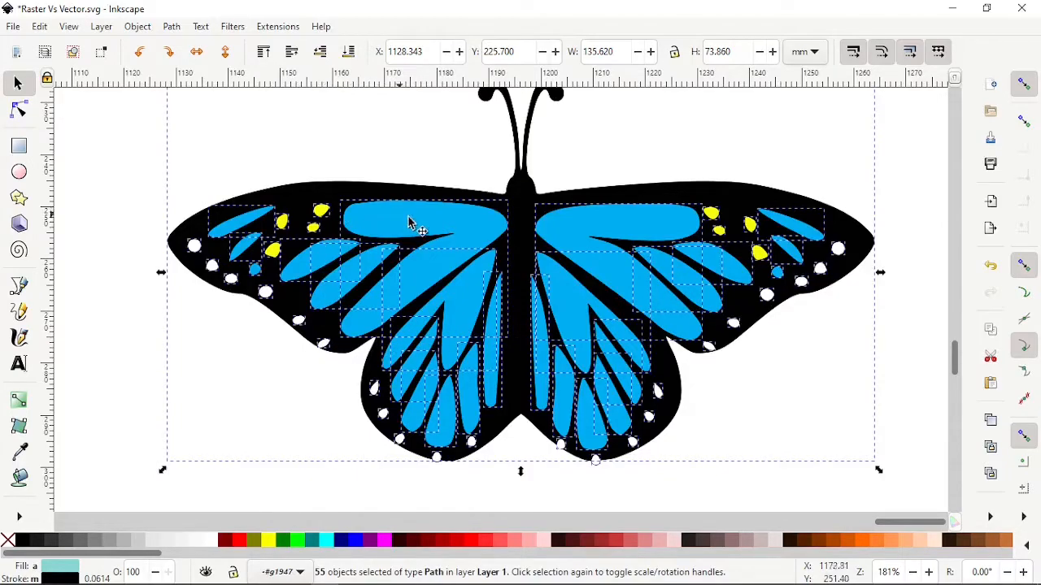
left_click(118, 224)
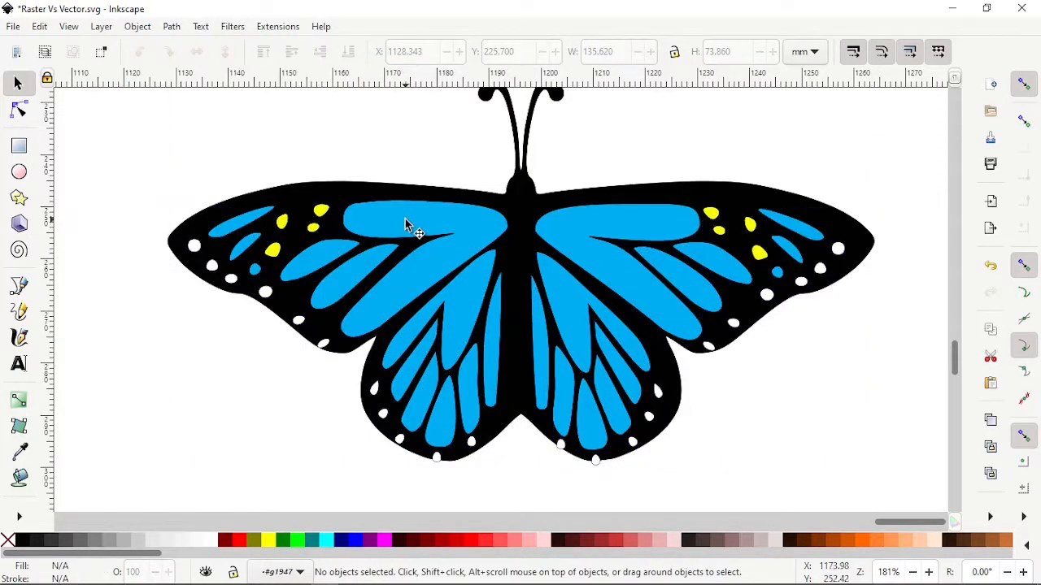
Reshape the upper curve of the largest blue segment on the lower butterfly's left wing by adjusting its node handles.
left_click(407, 225)
mouse_move(433, 225)
left_mouse_down()
mouse_move(318, 184)
mouse_move(233, 203)
mouse_move(302, 199)
mouse_move(407, 250)
mouse_move(432, 226)
left_mouse_up()
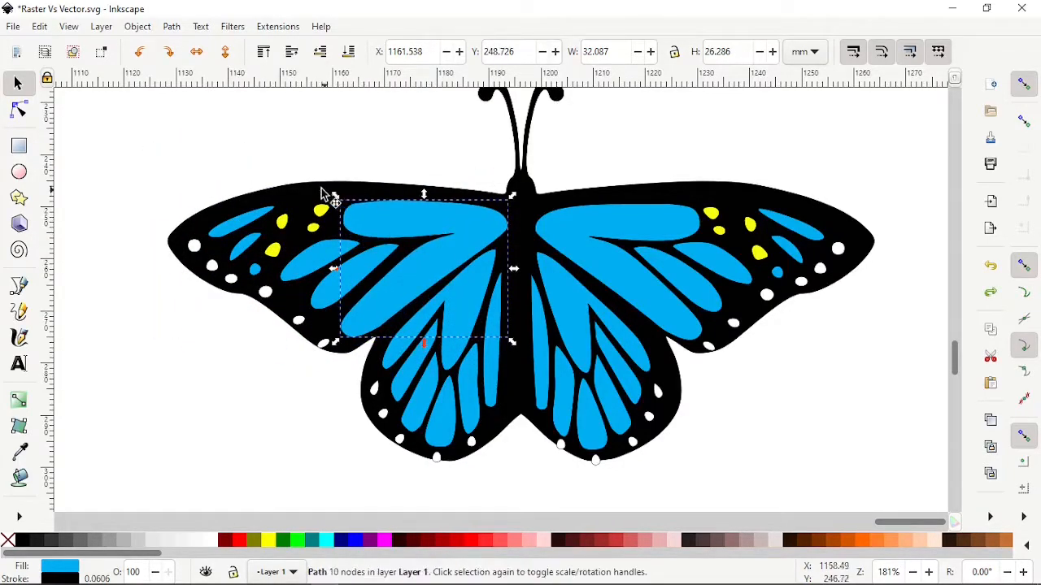
left_click(19, 110)
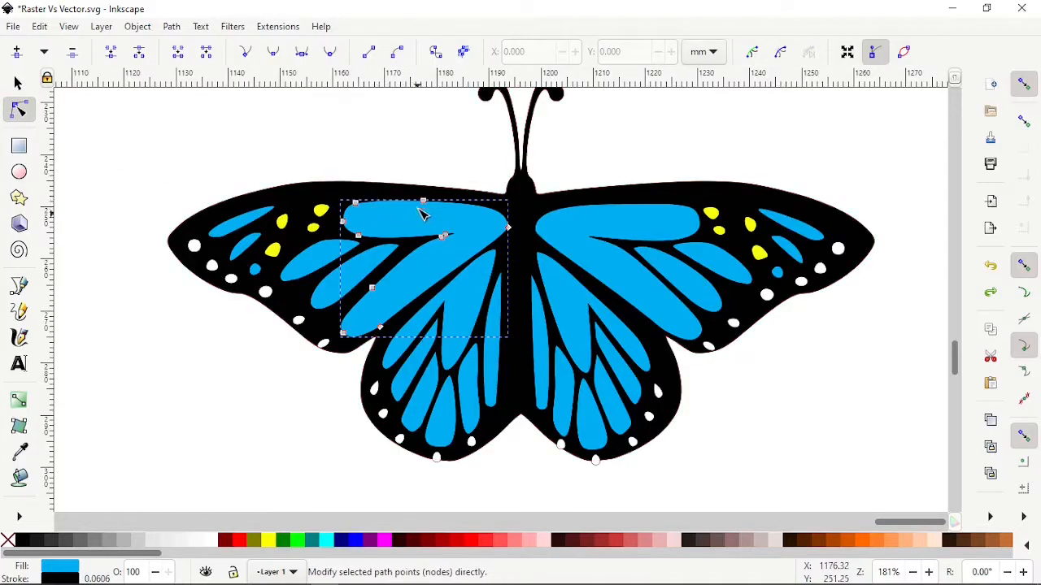
scroll(396, 214, "up", 3)
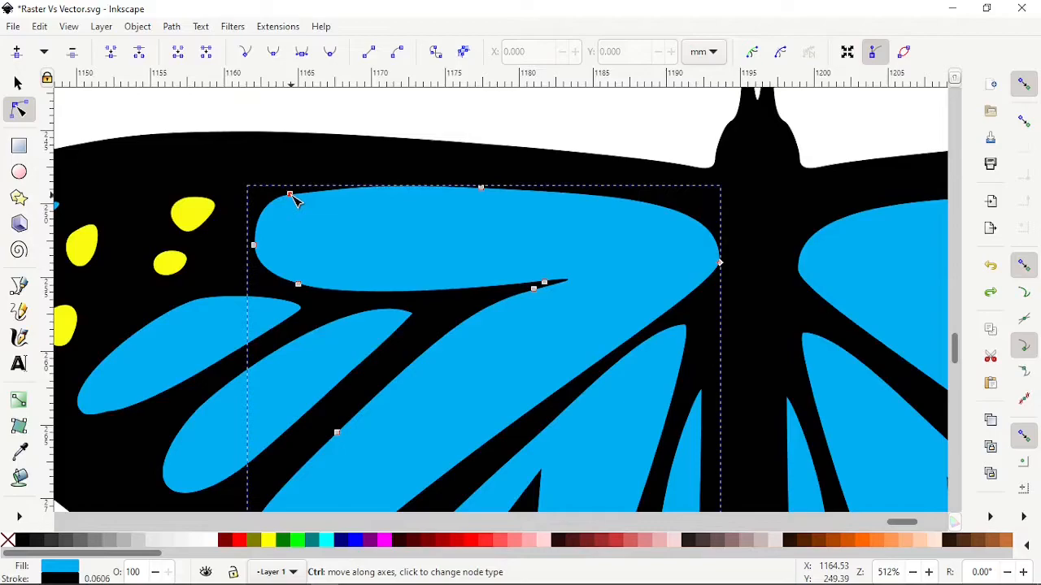
scroll(390, 208, "down", 1)
scroll(357, 210, "up", 2)
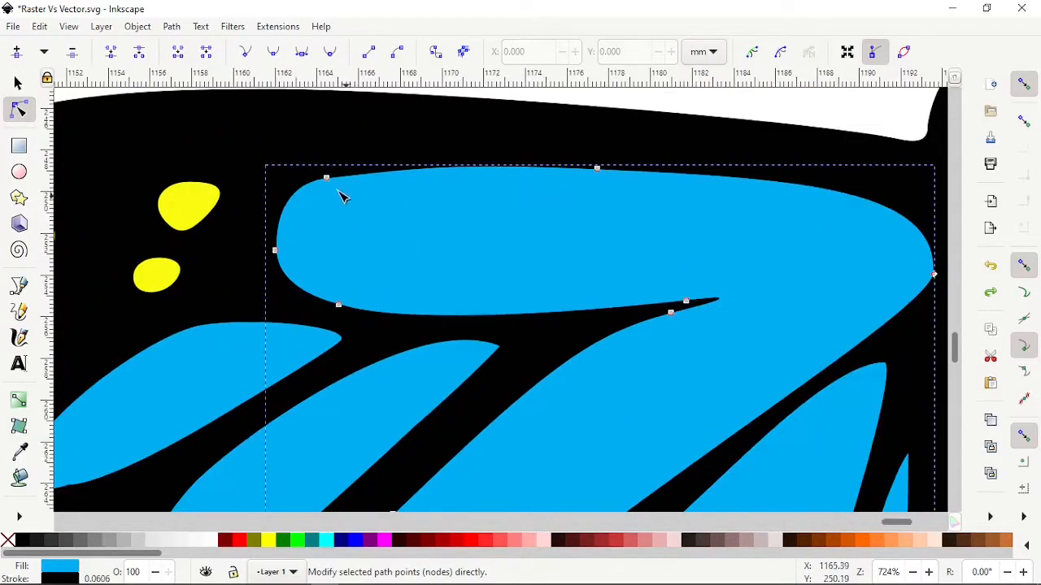
left_click(326, 178)
mouse_move(303, 191)
left_mouse_down()
mouse_move(305, 203)
mouse_move(297, 195)
mouse_move(308, 189)
left_mouse_up()
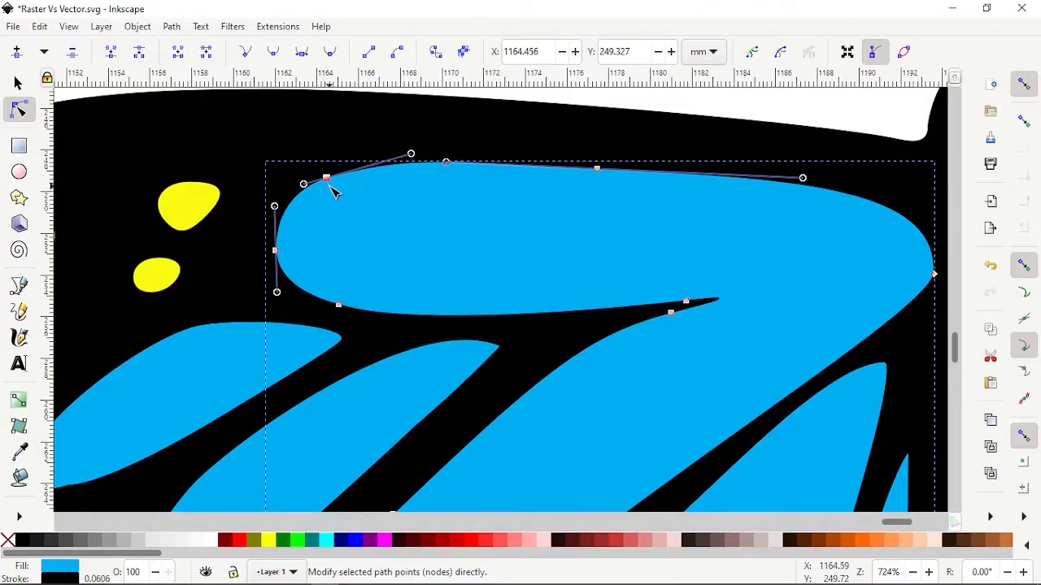
scroll(341, 197, "down", 6)
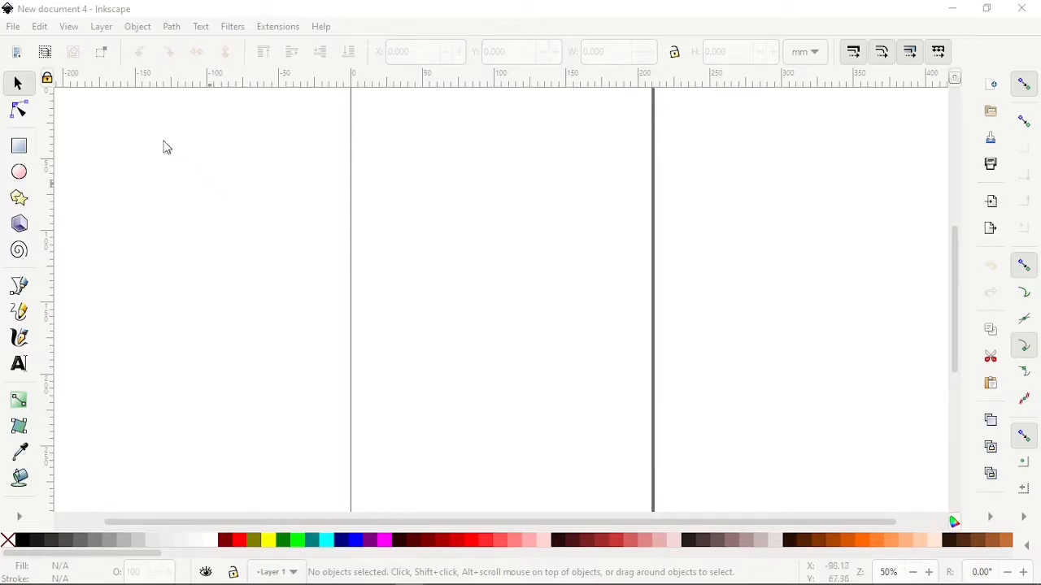
Open Blue butterfly.jpg from the Uploaded folder as an embedded image, with DPI from file and automatic rendering.
left_click(15, 27)
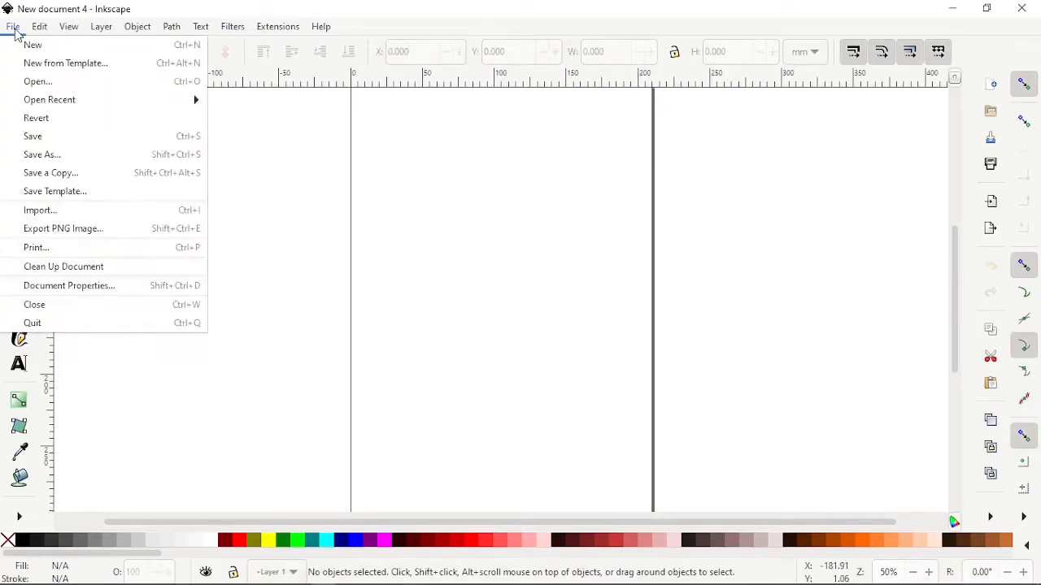
left_click(39, 84)
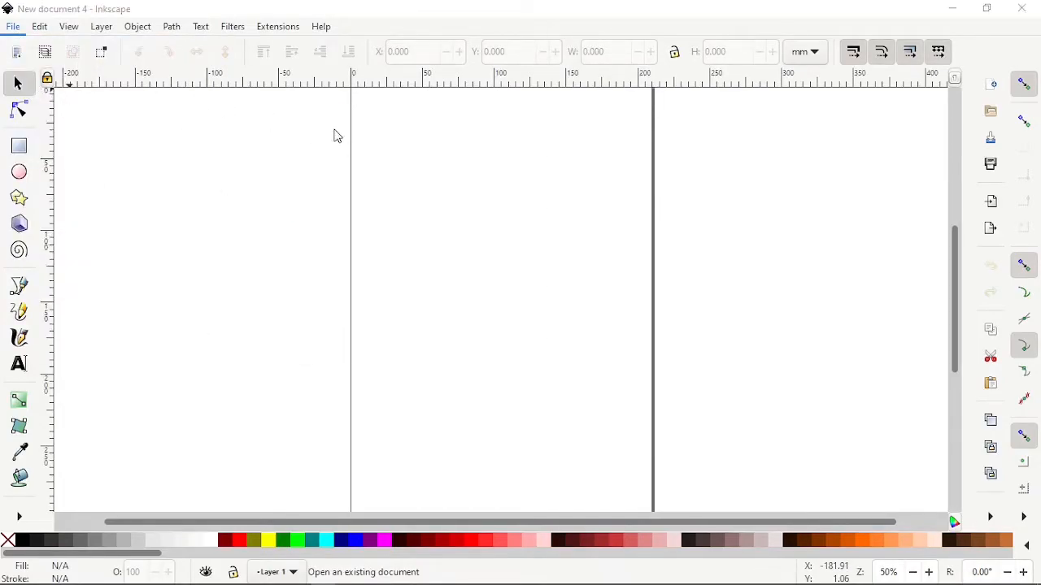
scroll(341, 167, "down", 2)
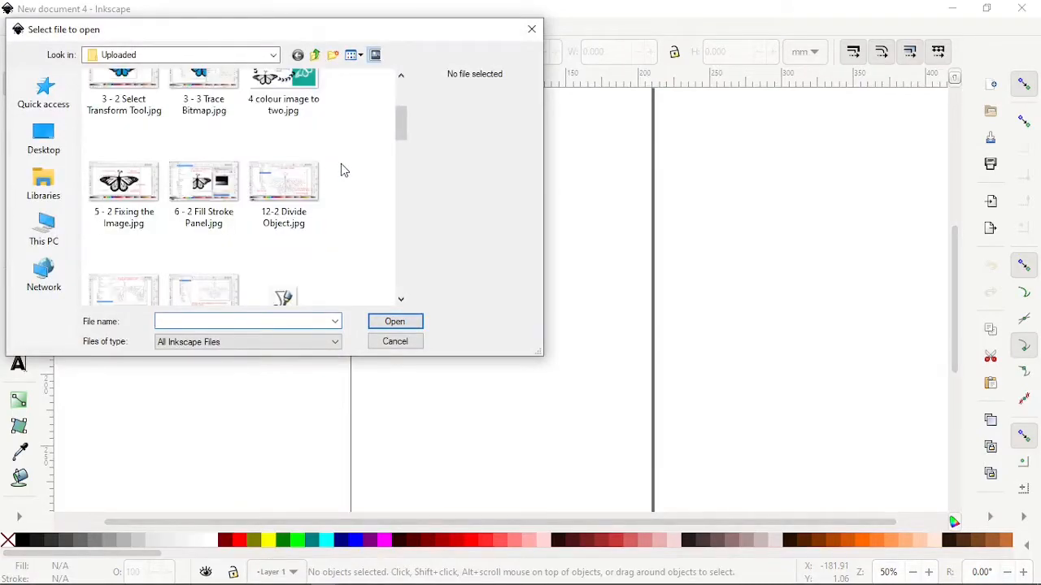
scroll(344, 170, "down", 2)
left_click(208, 240)
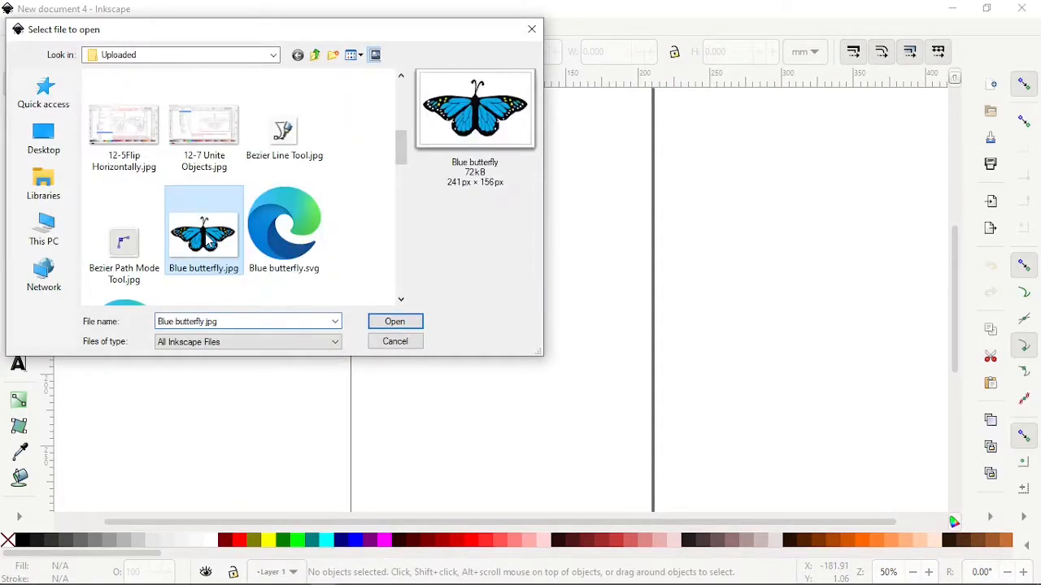
left_click(393, 324)
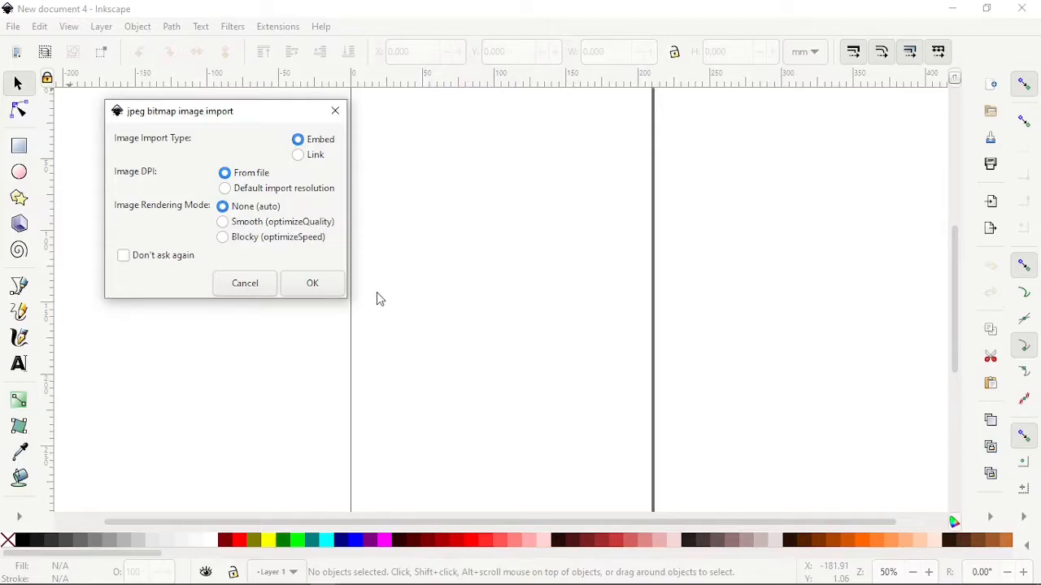
left_click_drag(244, 121, 523, 148)
left_click(592, 314)
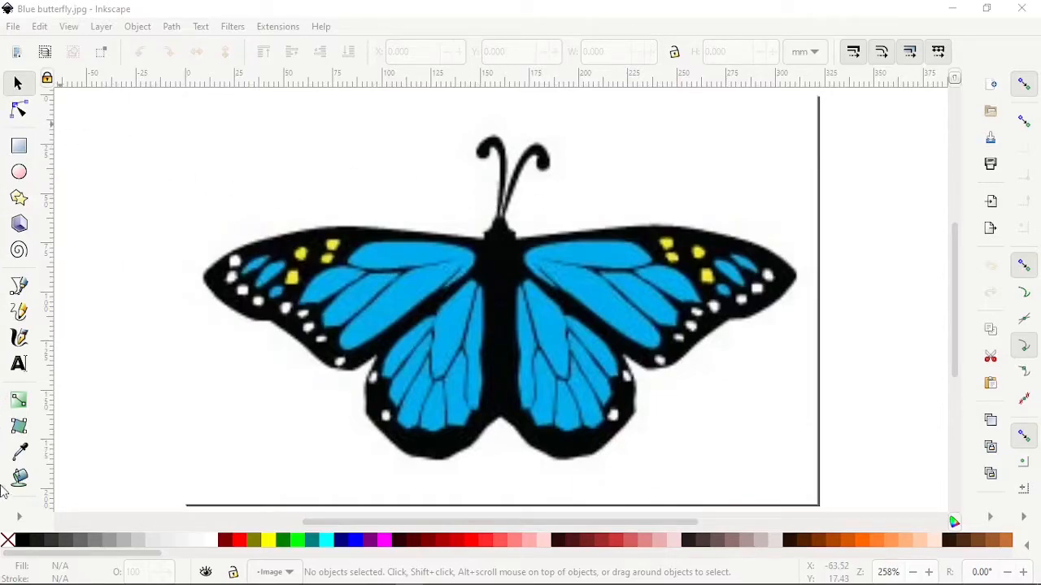
Review the options of the Rectangle, Ellipse, Star and 3D Box tools.
left_click(21, 109)
left_click(19, 147)
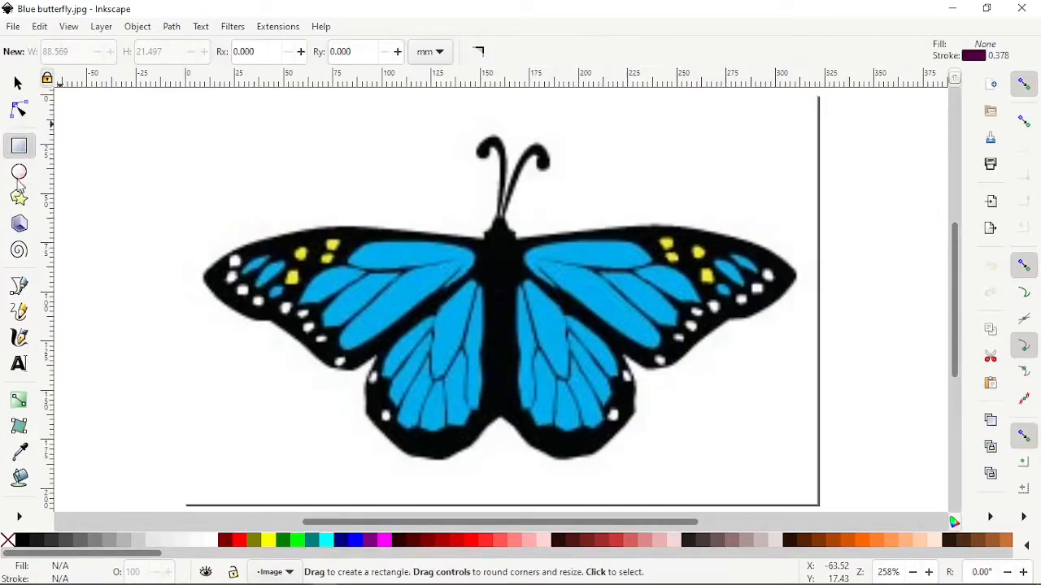
left_click(19, 174)
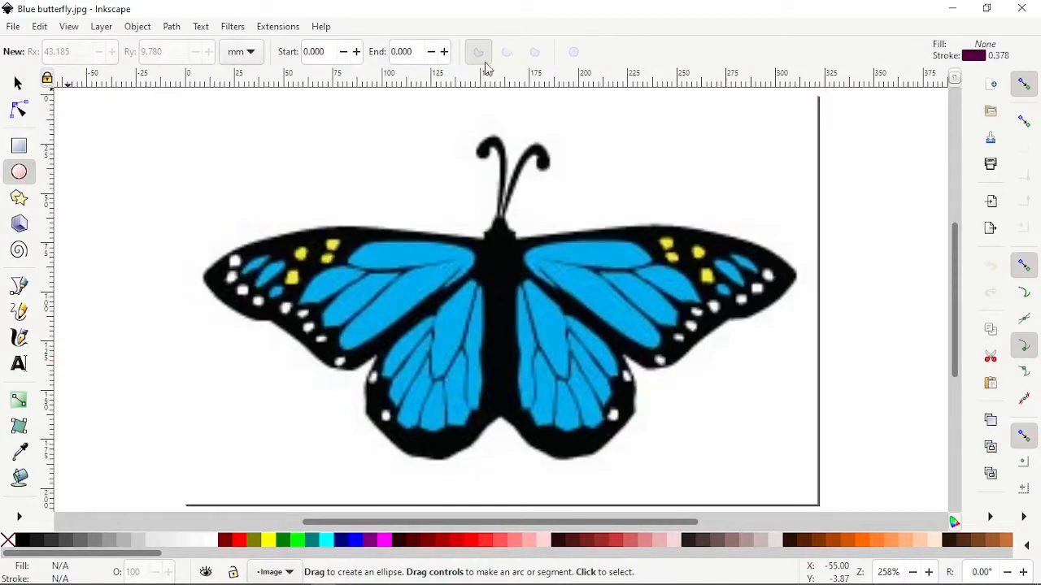
left_click(19, 197)
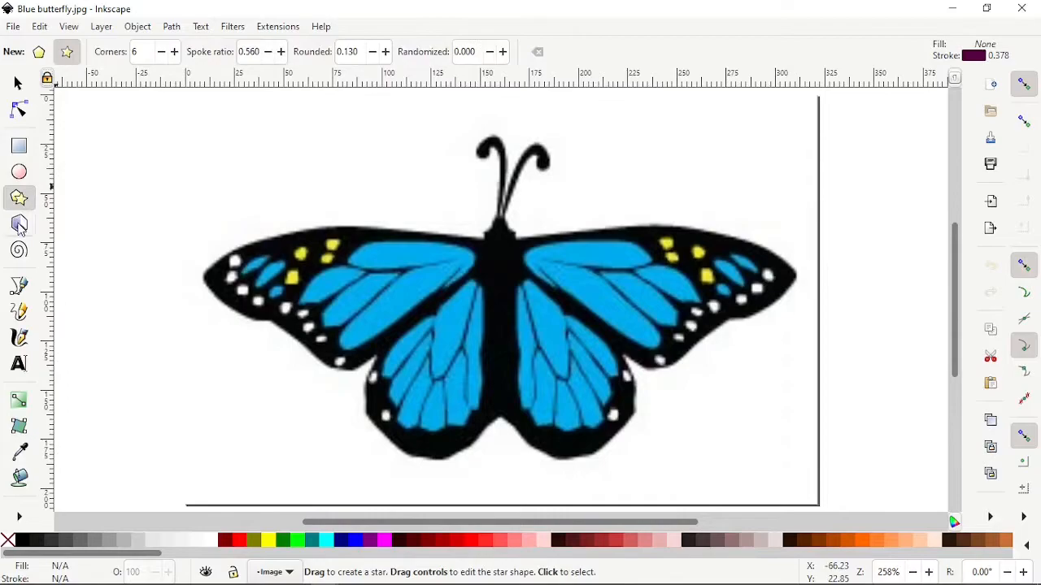
left_click(20, 224)
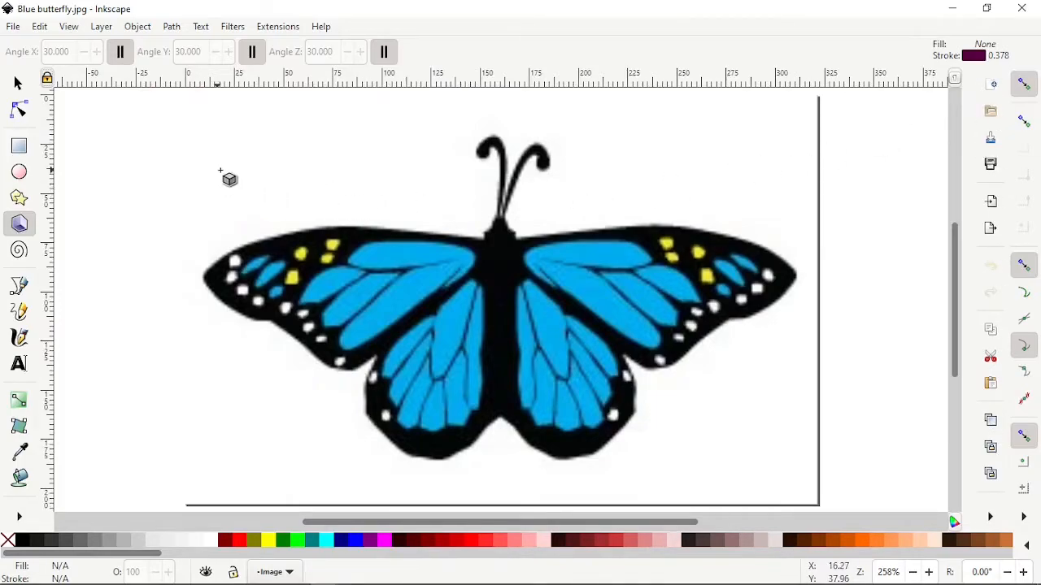
left_click(19, 84)
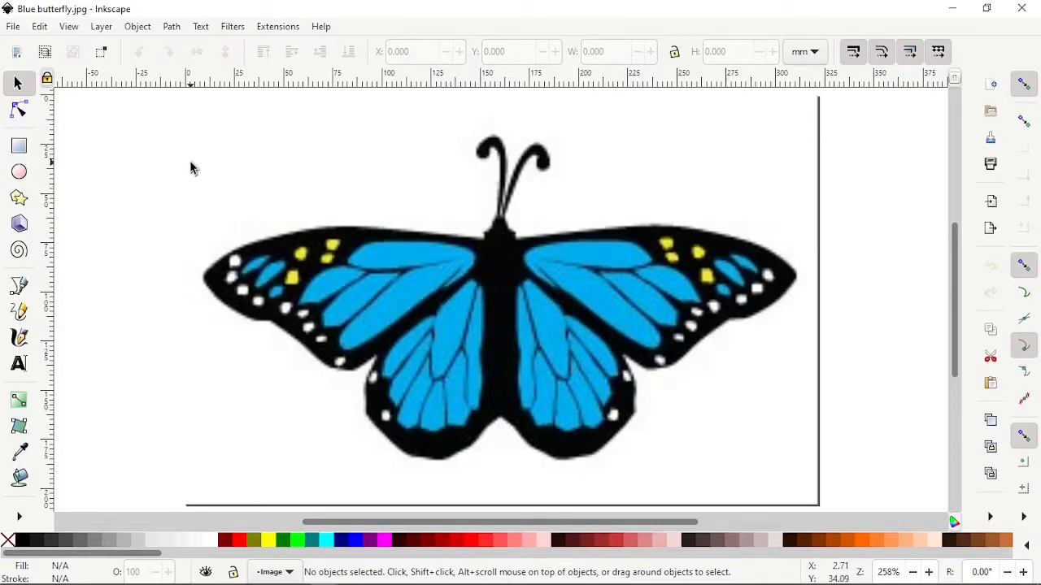
key("r")
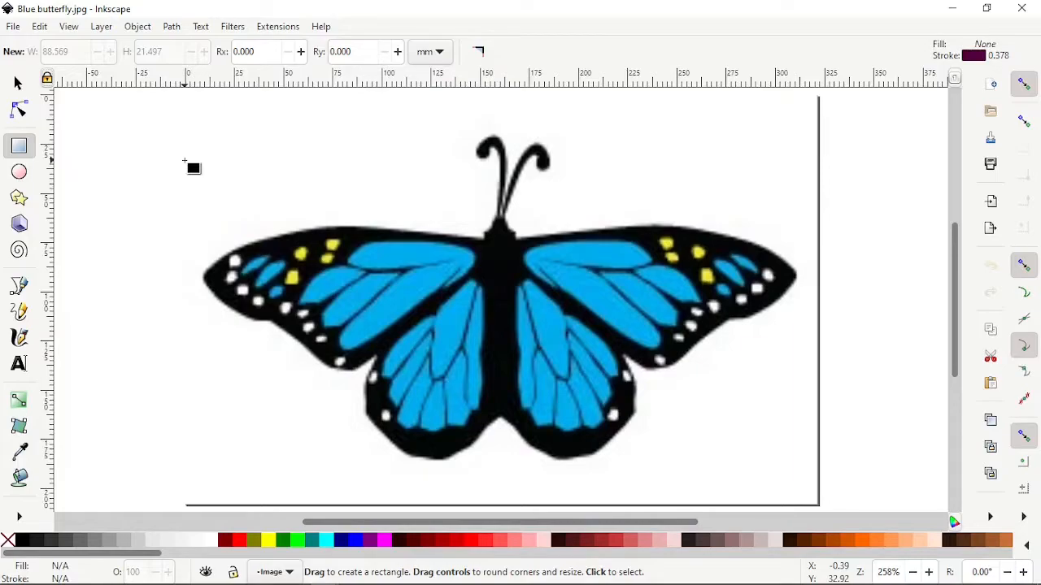
key("e")
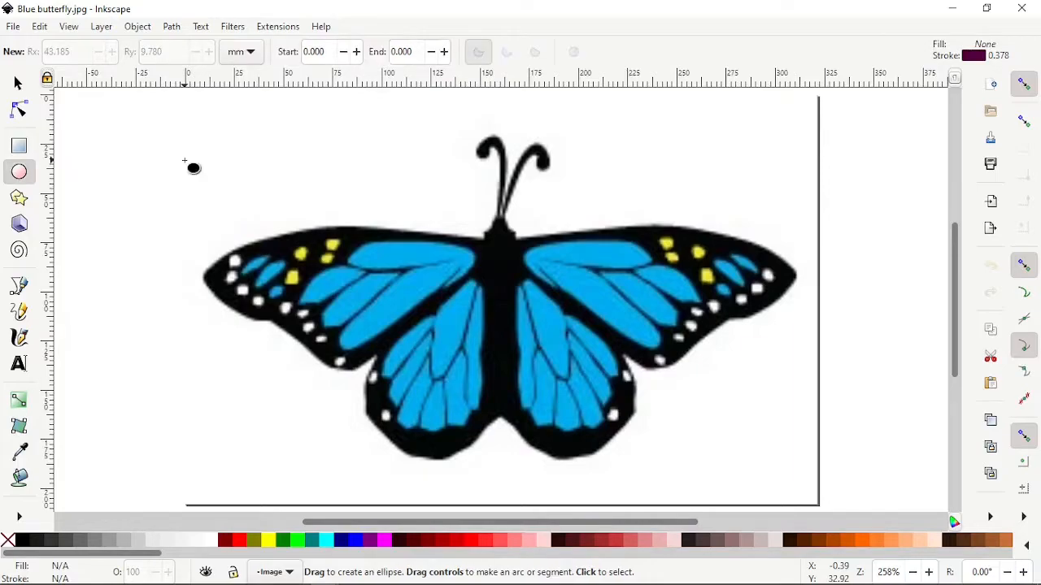
Trace the blue butterfly image into a path using a single scan with Brightness cutoff at a 0.450 threshold.
left_click(16, 84)
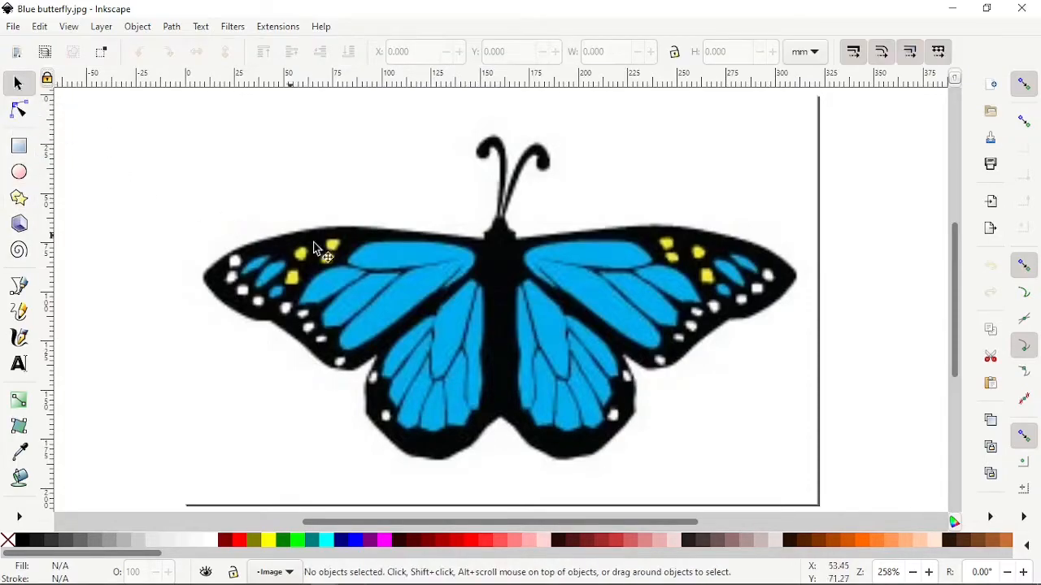
left_click(499, 275)
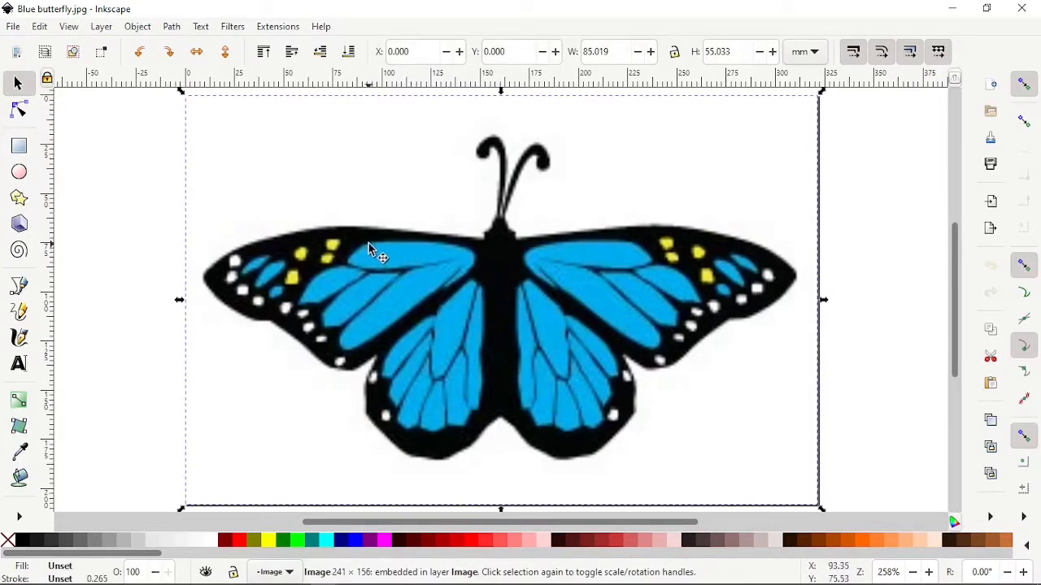
scroll(354, 228, "down", 1)
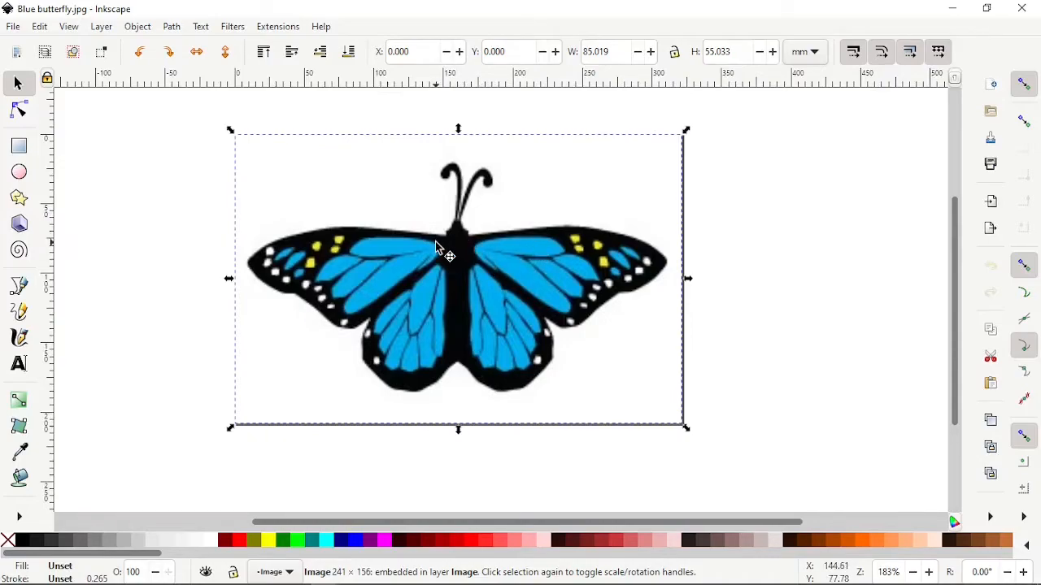
left_click(171, 27)
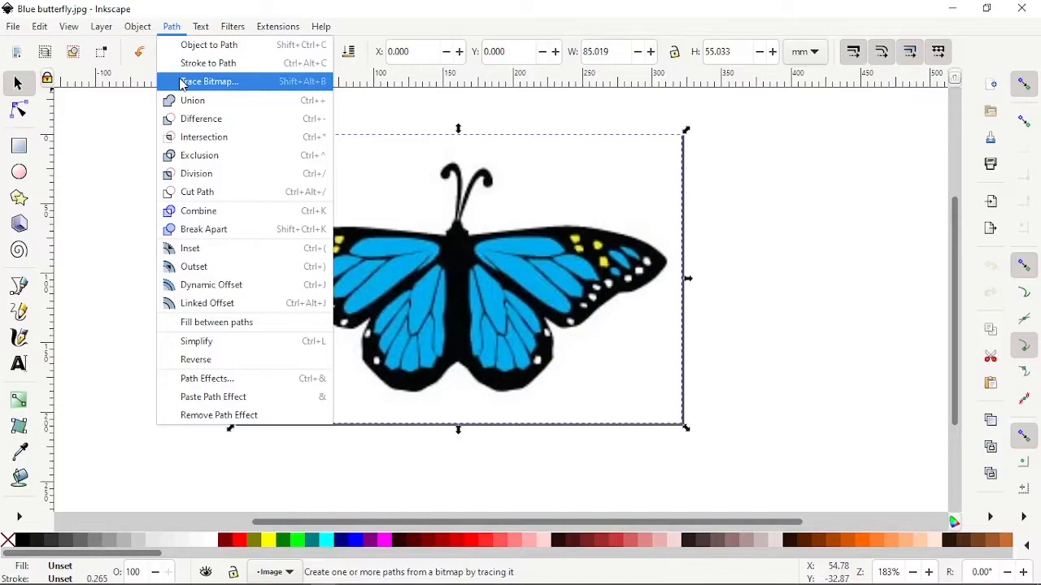
left_click(209, 81)
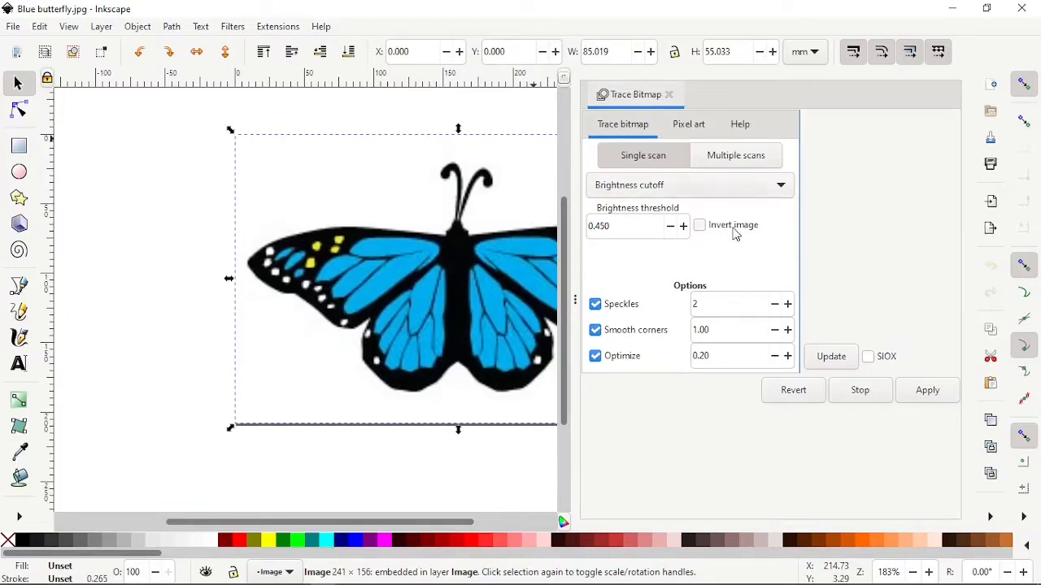
left_click(927, 392)
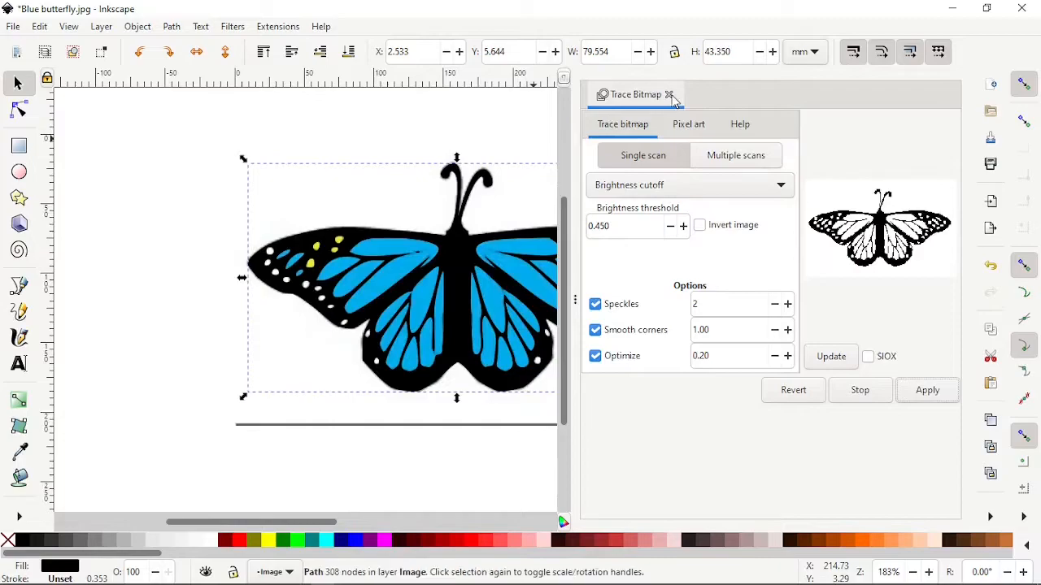
Move the original raster butterfly image off the traced path and delete it.
left_click(669, 95)
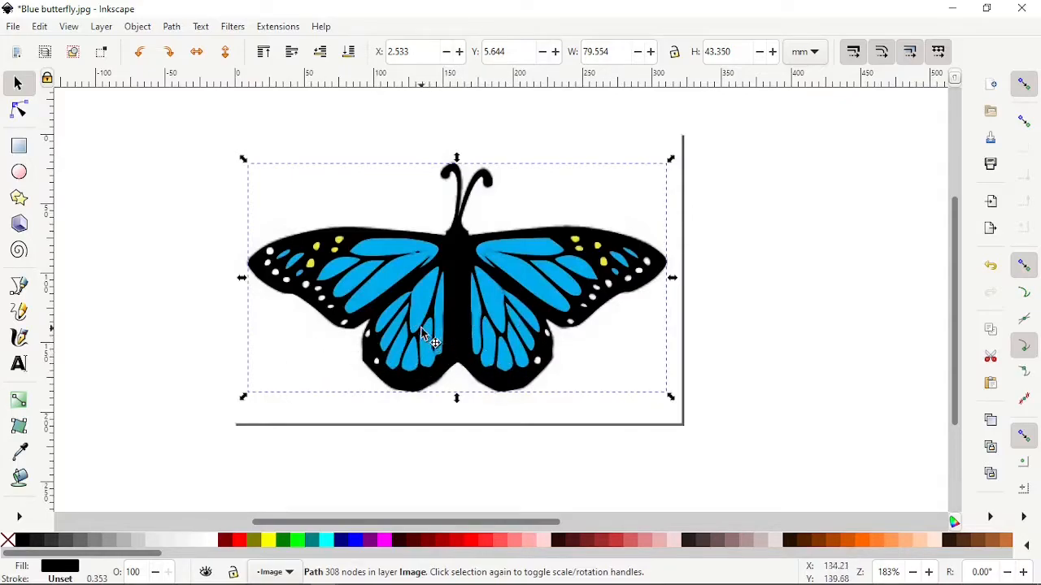
left_click(297, 351)
left_click_drag(284, 366, 126, 434)
left_click_drag(257, 367, 846, 327)
left_click_drag(708, 327, 728, 360)
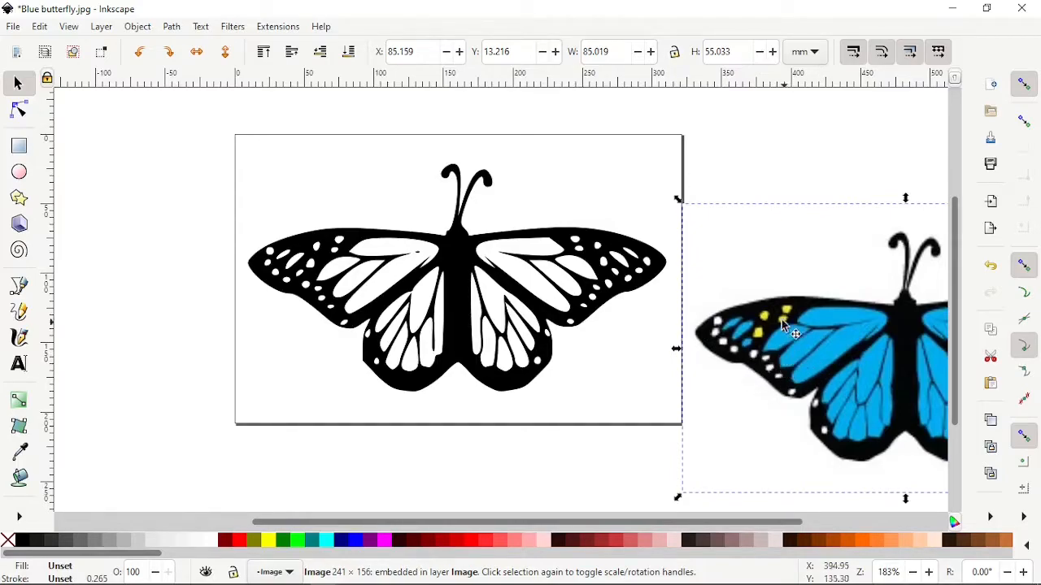
right_click(763, 293)
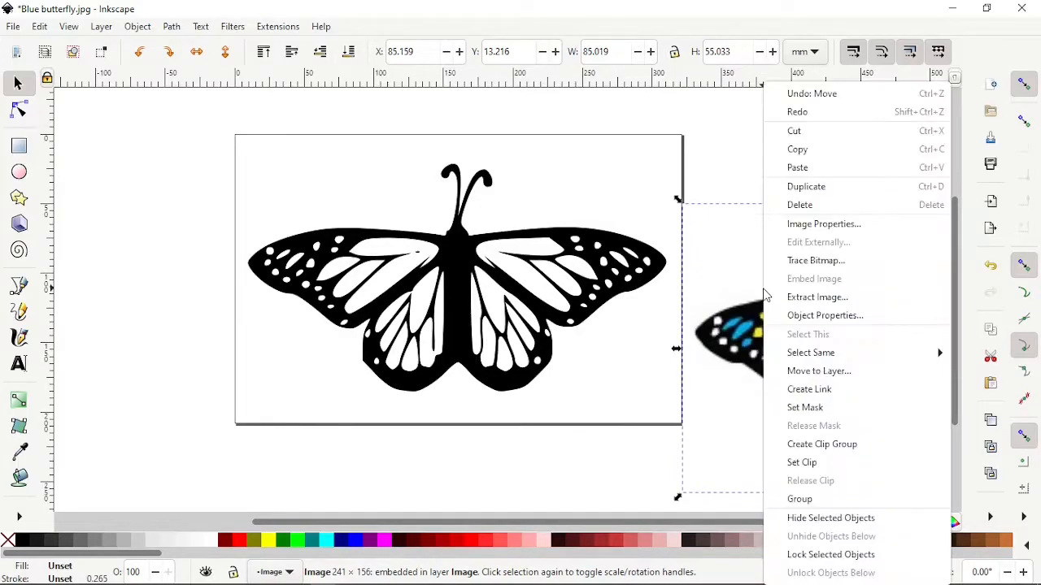
left_click(800, 205)
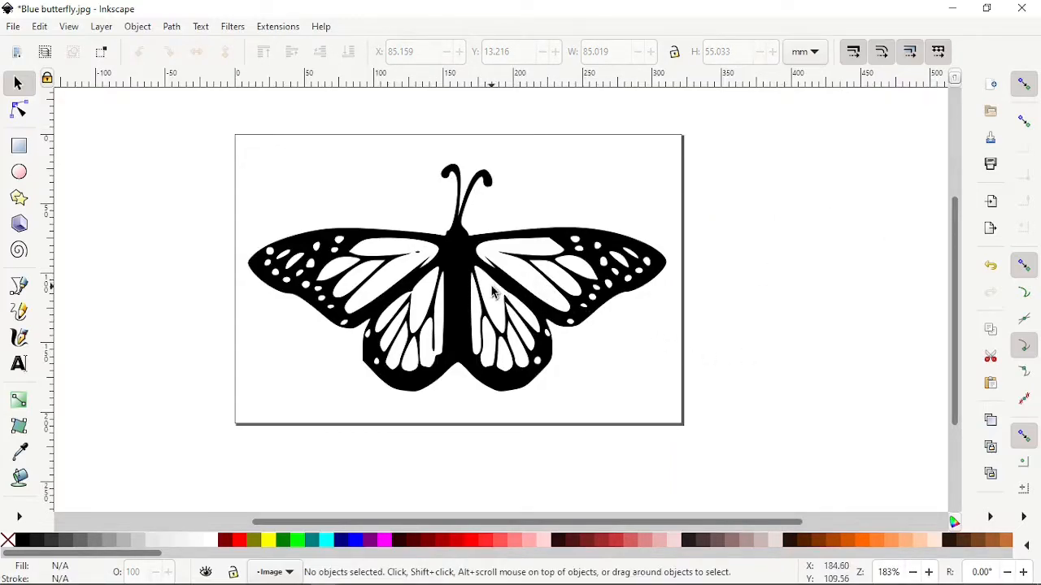
Save the traced butterfly as Butterly Stencil.svg in the Uploaded folder, using the Inkscape SVG format.
left_click(13, 27)
left_click(29, 154)
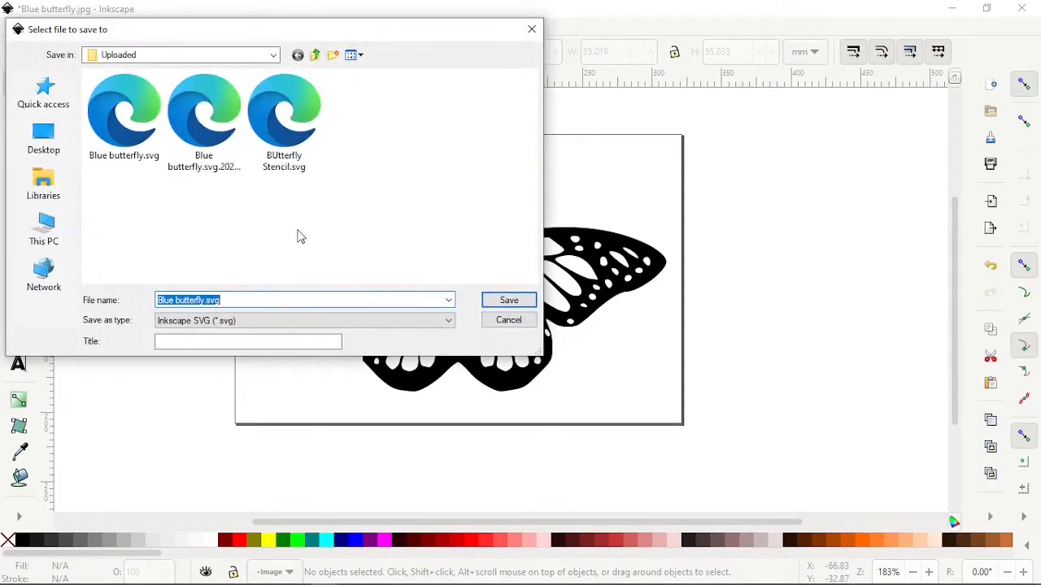
left_click(205, 300)
key("BackSpace")
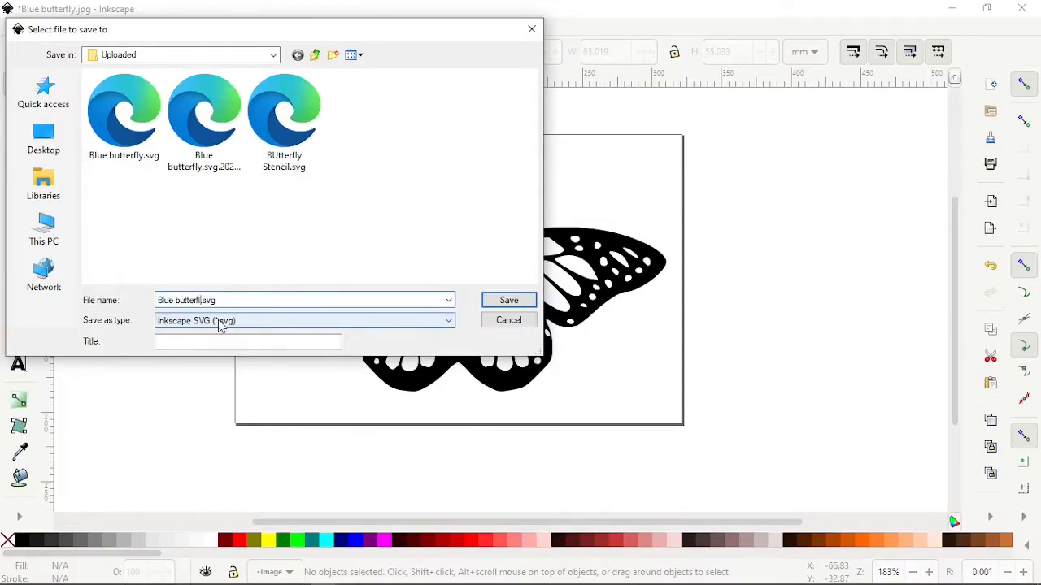
key("BackSpace")
key("BackSpace")
key("BackSpace")
key("BackSpace")
key("BackSpace")
key("BackSpace")
key("BackSpace")
key("BackSpace")
key("BackSpace")
key("BackSpace")
key("BackSpace")
key("BackSpace")
left_click(507, 300)
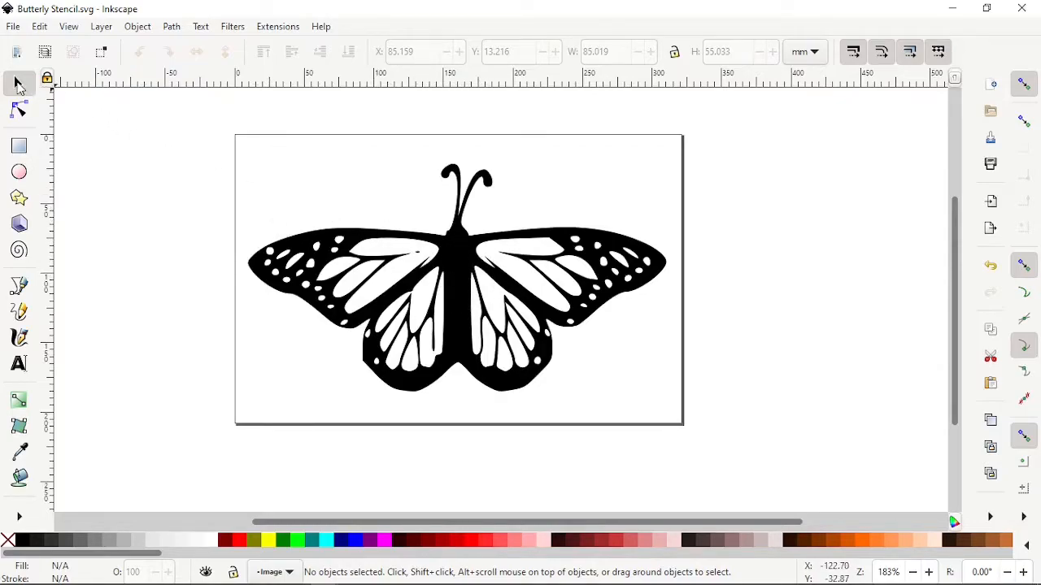
Remove the butterfly path's fill and give it a flat black stroke.
left_click(455, 247)
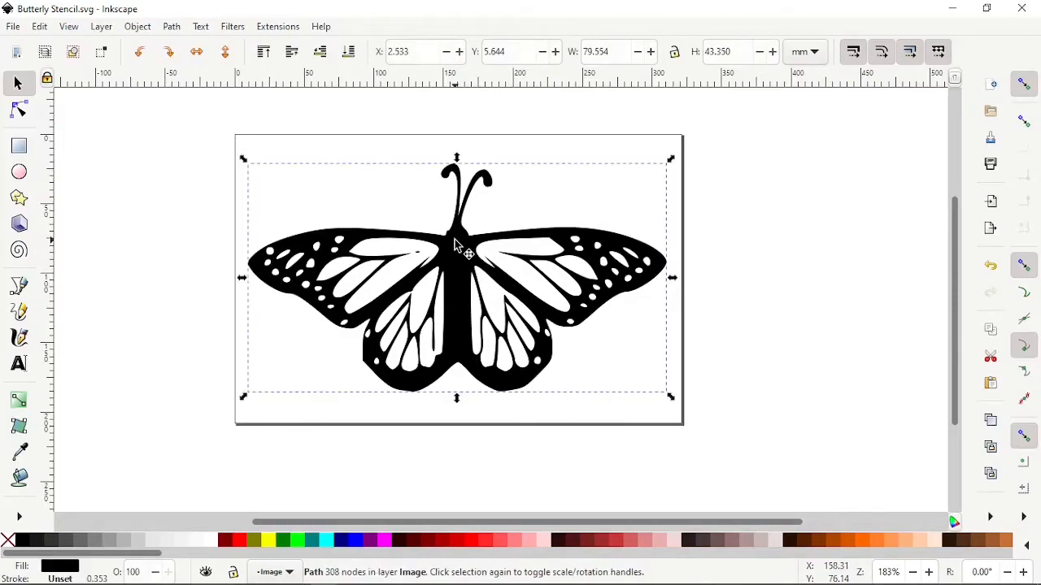
left_click(138, 27)
left_click(161, 63)
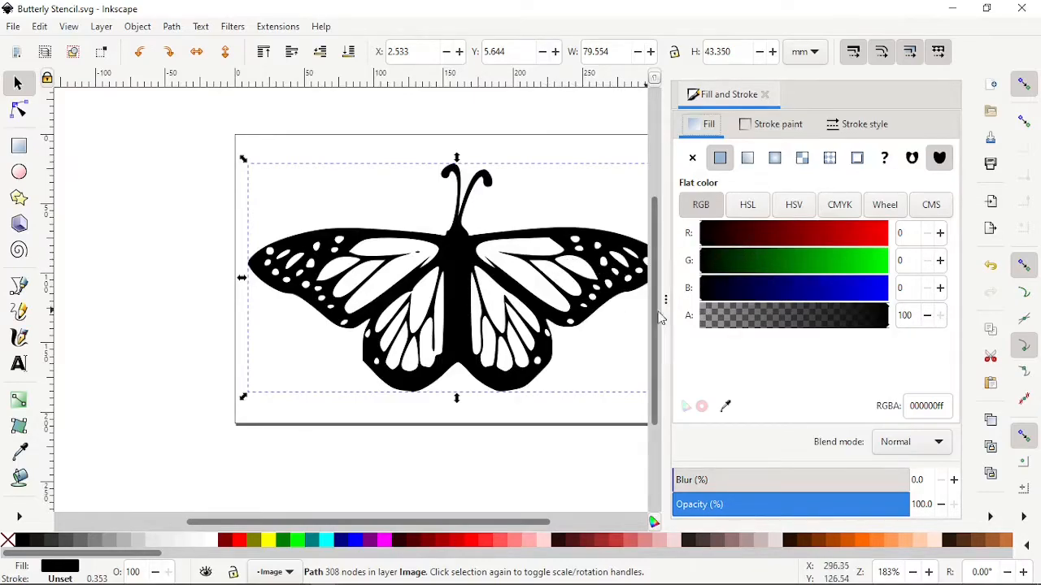
left_click(692, 160)
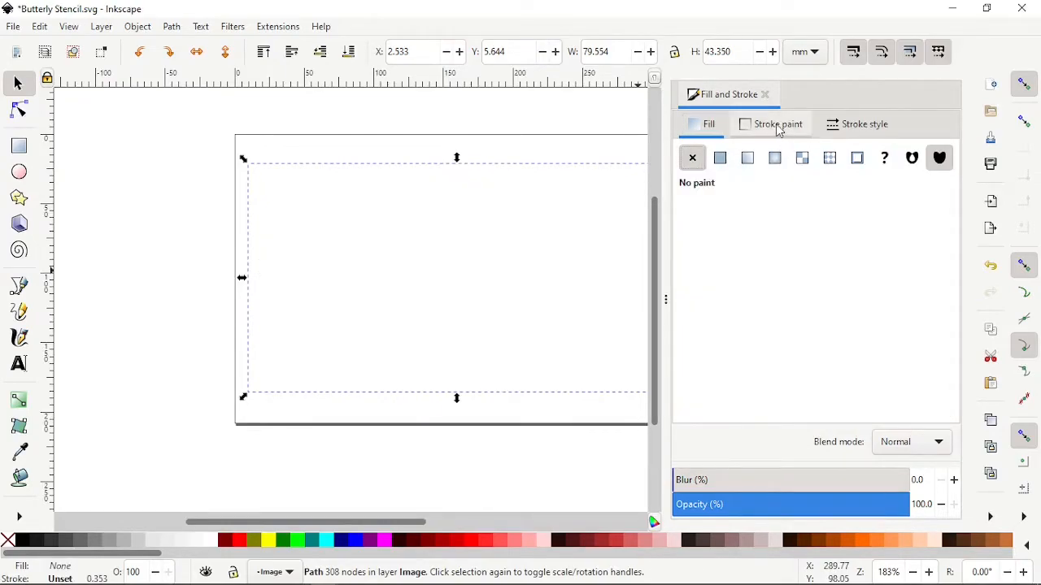
left_click(779, 131)
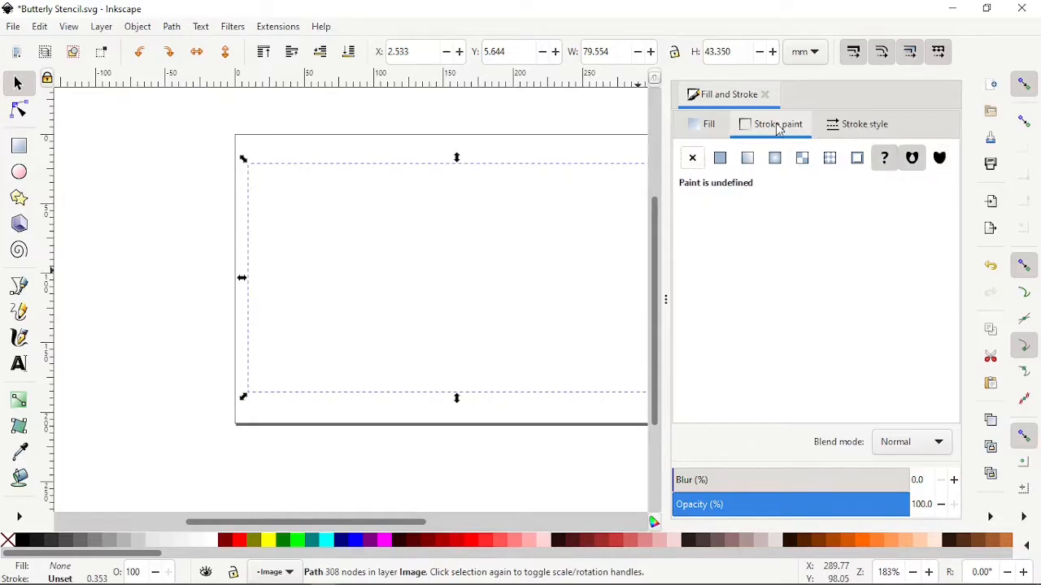
left_click(721, 160)
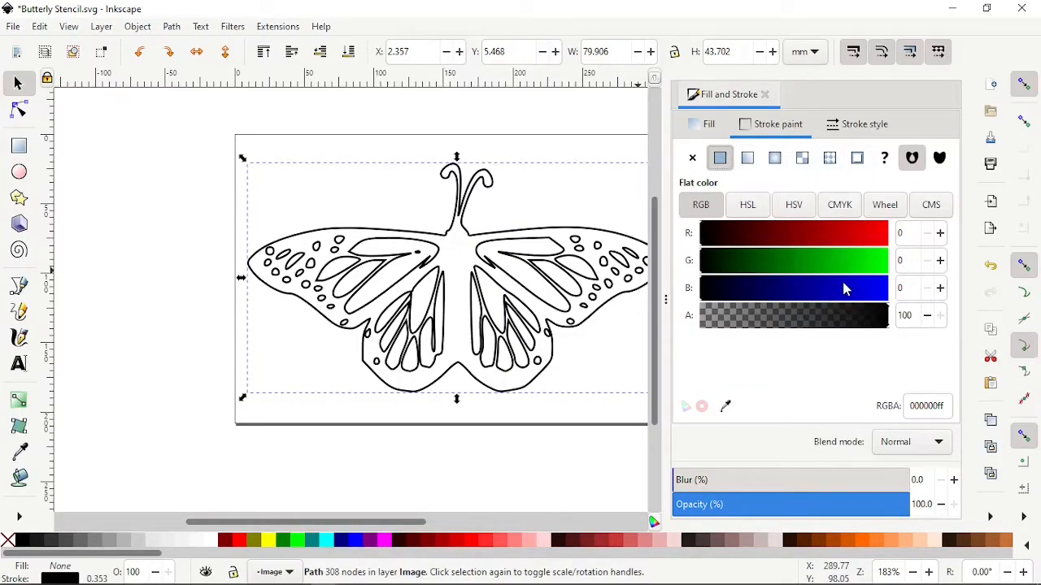
Set the butterfly outline's stroke width to 0.1 mm and save the document.
left_click(848, 126)
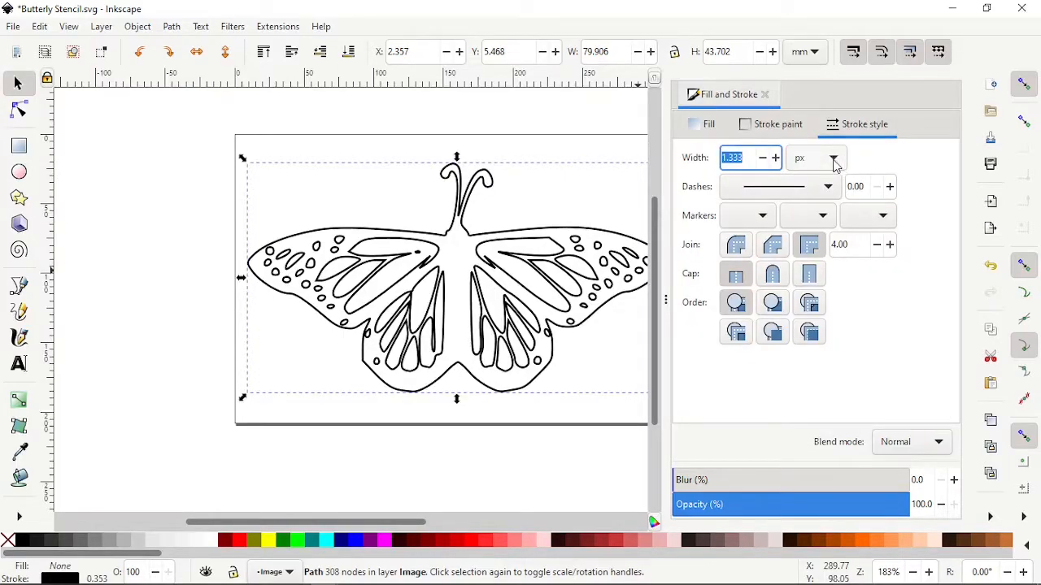
left_click(835, 163)
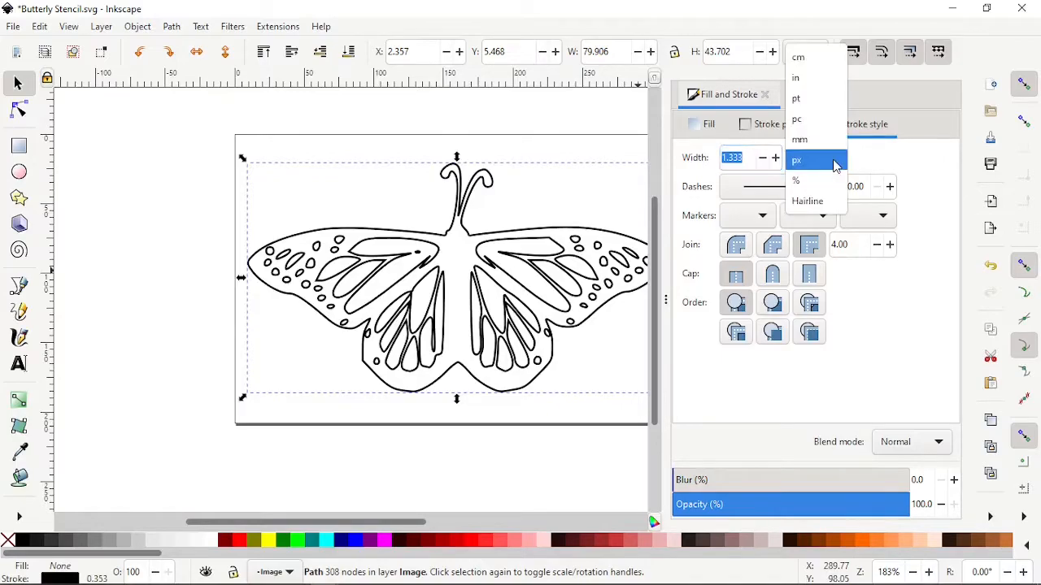
left_click(804, 142)
left_click_drag(744, 158, 706, 161)
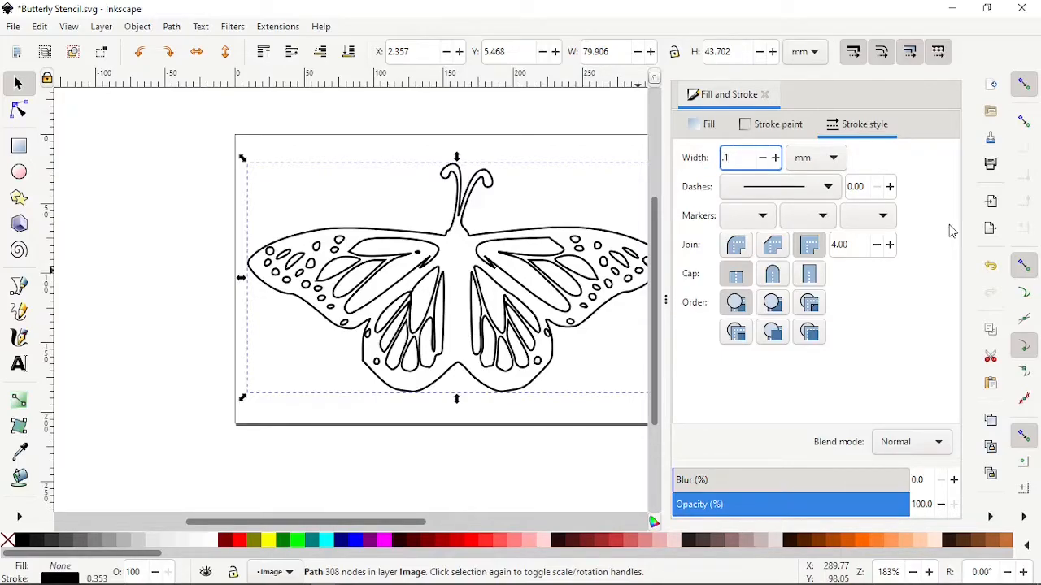
key("Return")
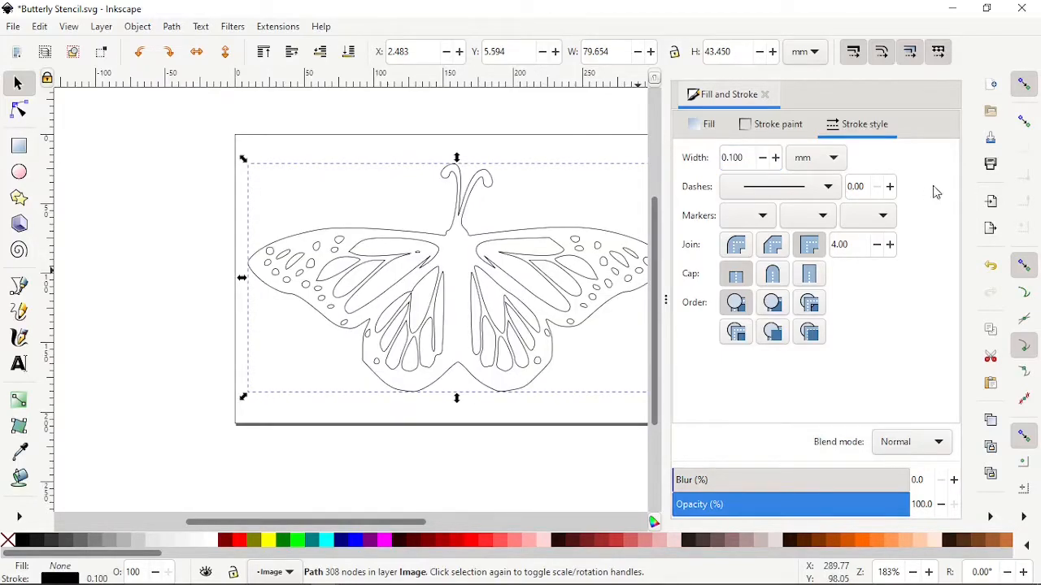
left_click(763, 95)
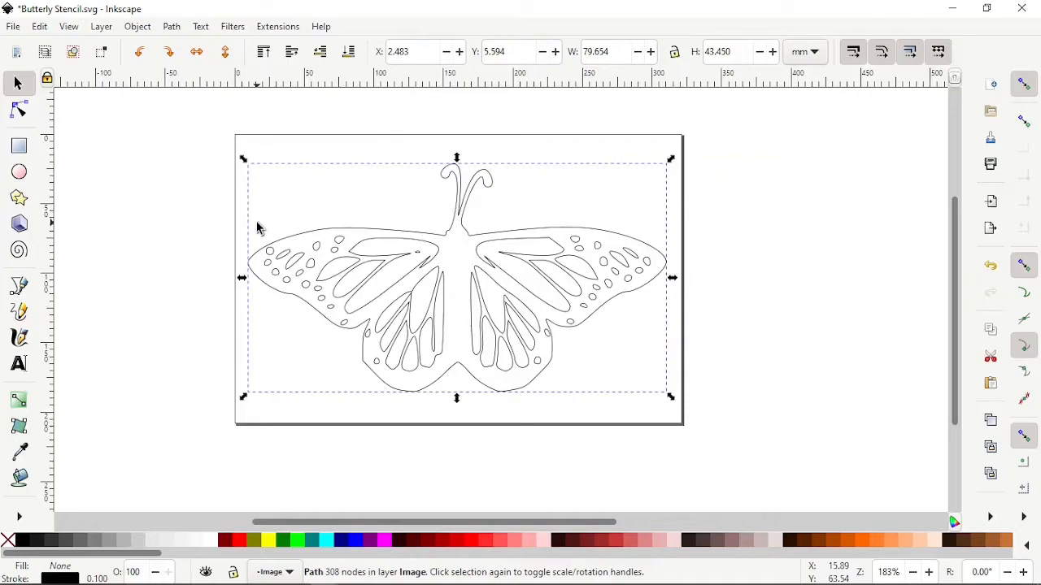
key("ctrl+s")
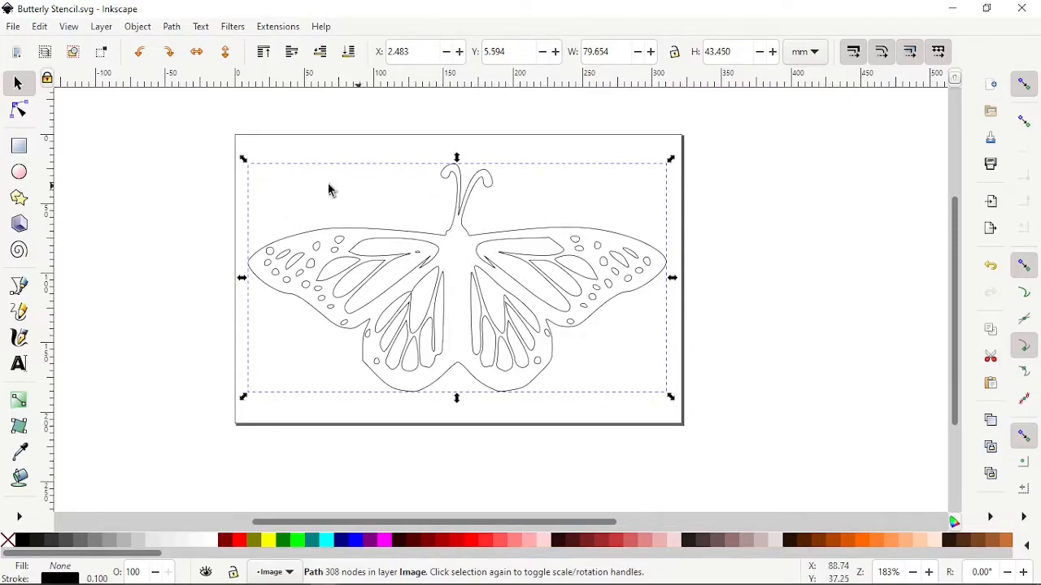
Break the butterfly path apart into separate outlines.
left_click(171, 29)
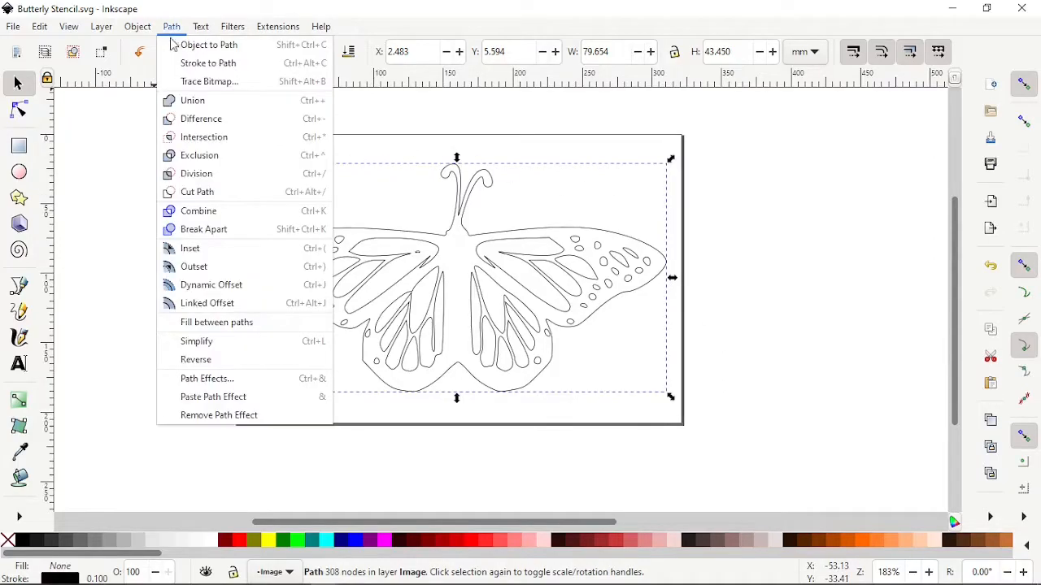
left_click(193, 233)
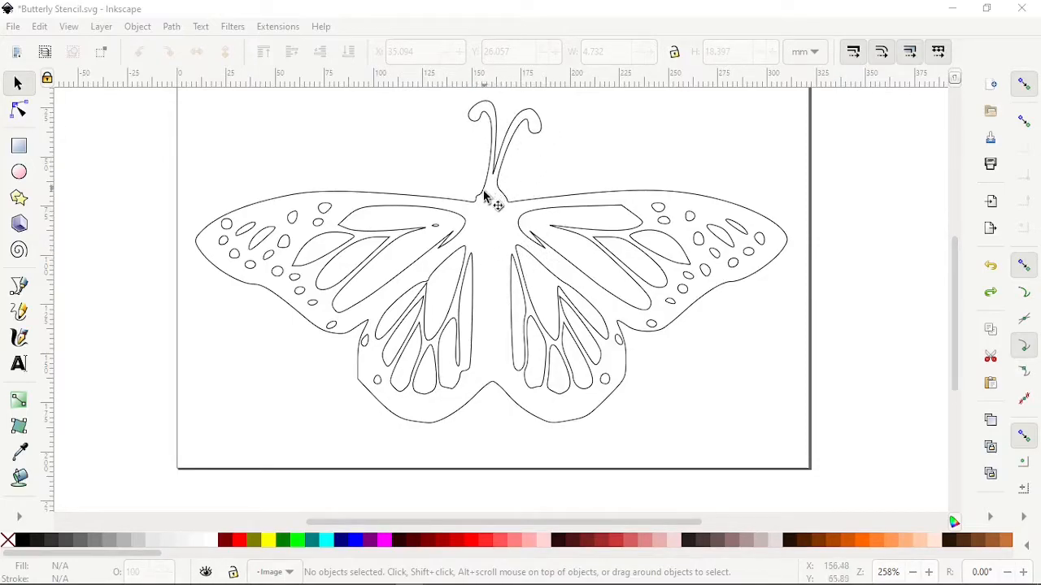
scroll(436, 232, "up", 5)
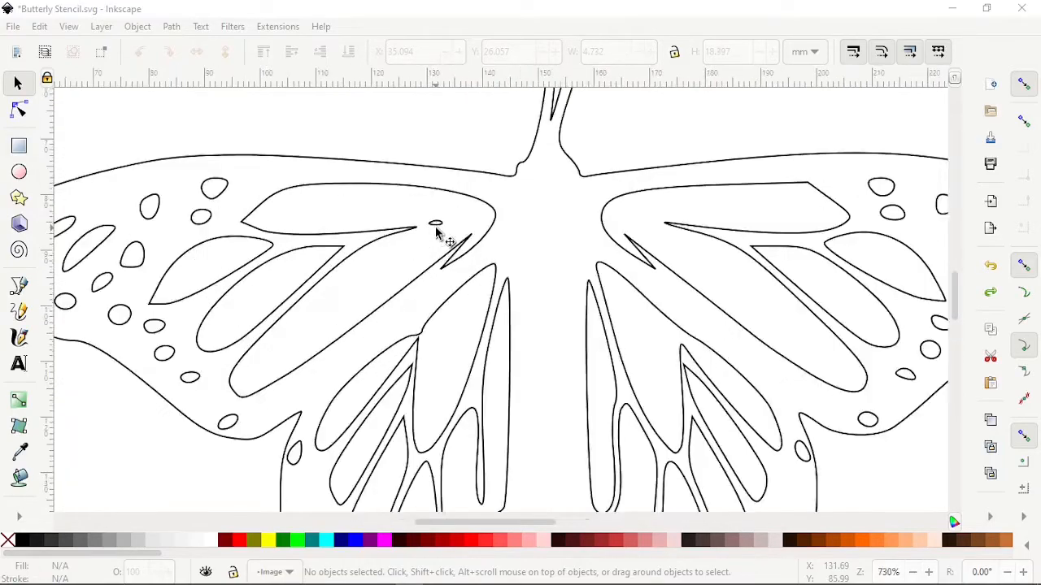
scroll(435, 223, "down", 4)
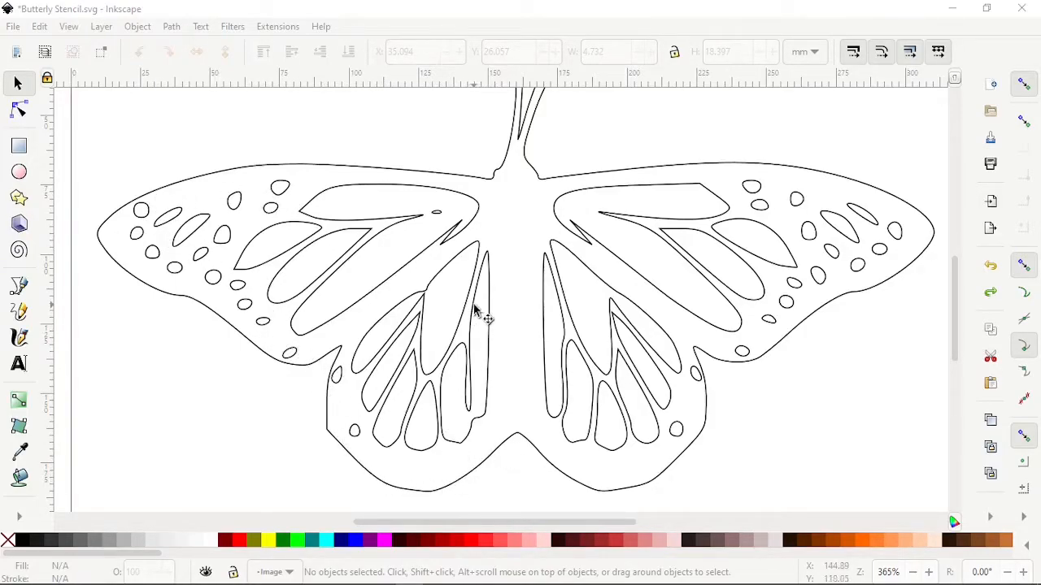
scroll(475, 309, "down", 1)
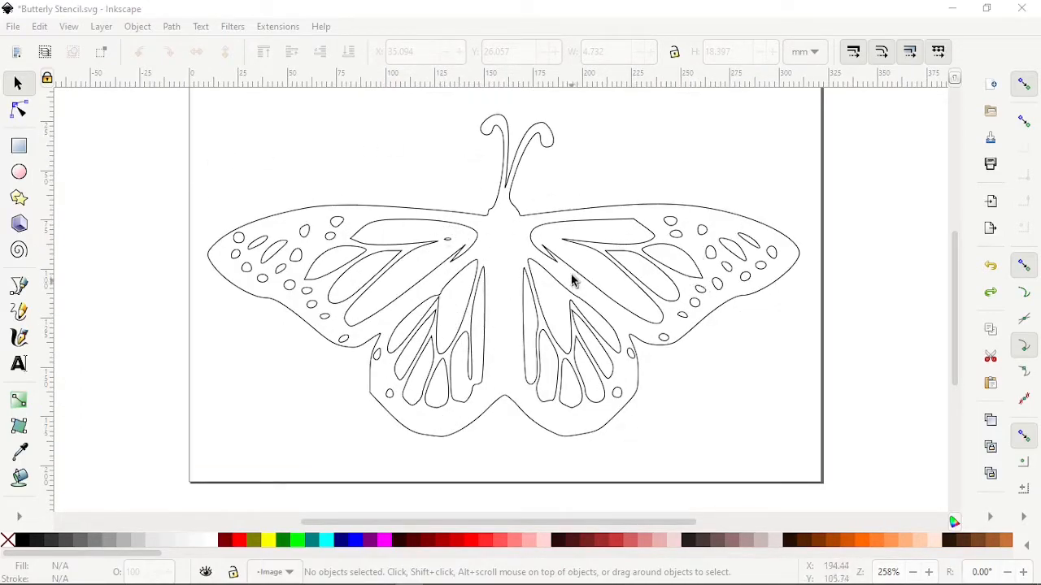
Delete the tiny stray oval near the inner end of the butterfly's upper left wing and save the document.
scroll(469, 262, "up", 4)
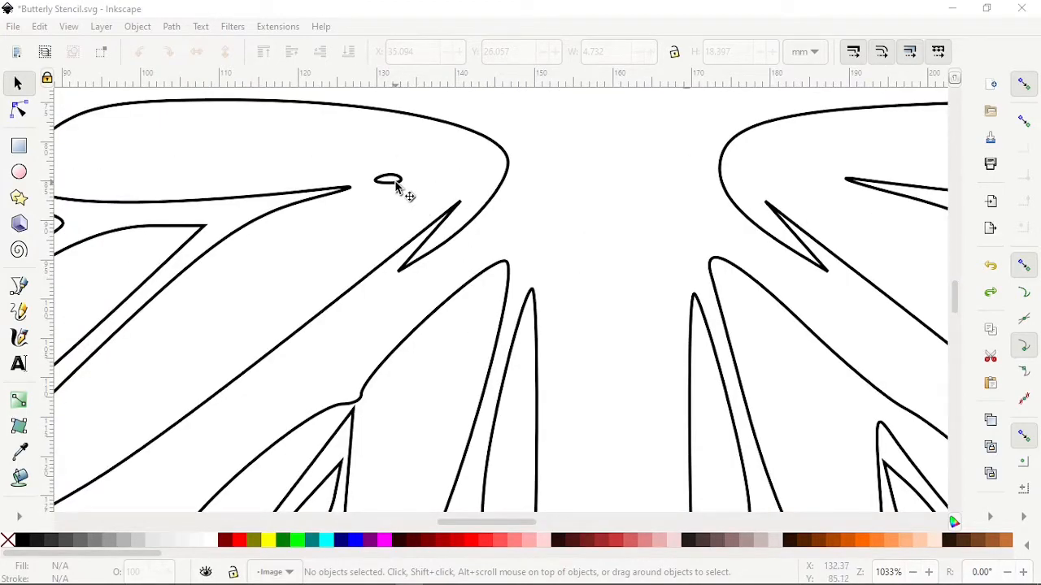
left_click(398, 184)
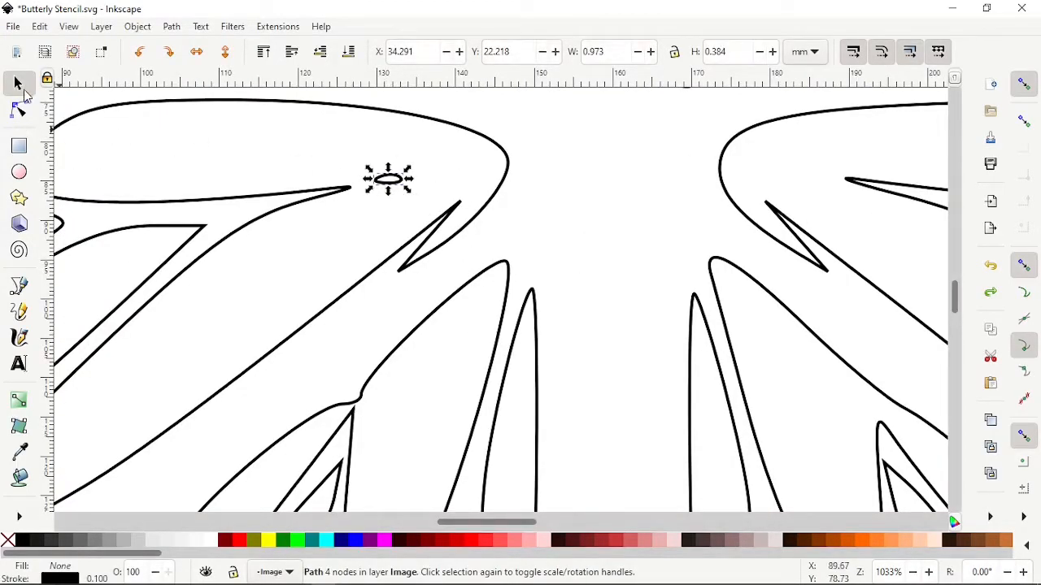
key("Delete")
scroll(569, 235, "down", 4)
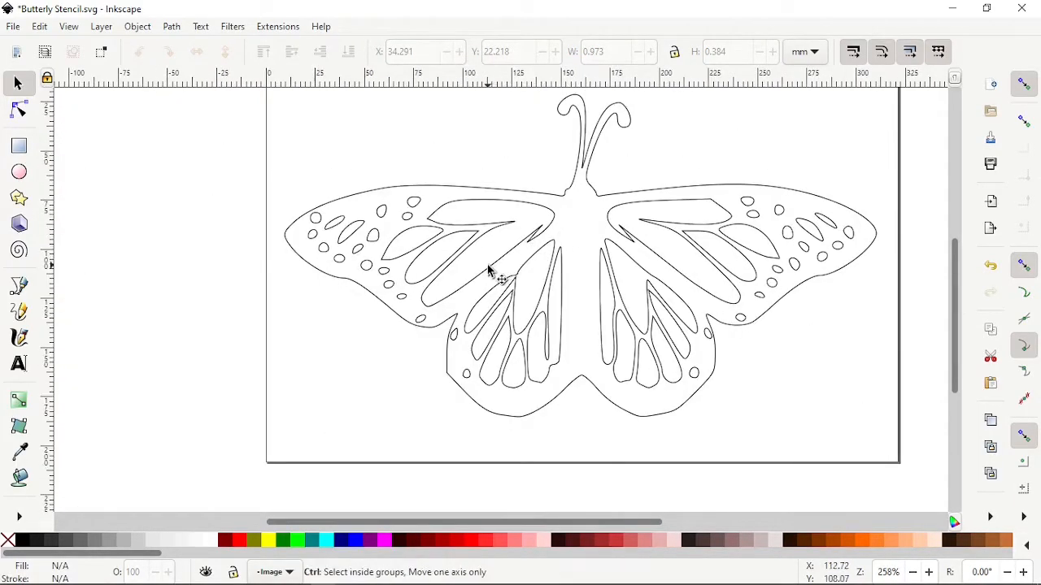
key("ctrl+s")
scroll(282, 271, "left", 1)
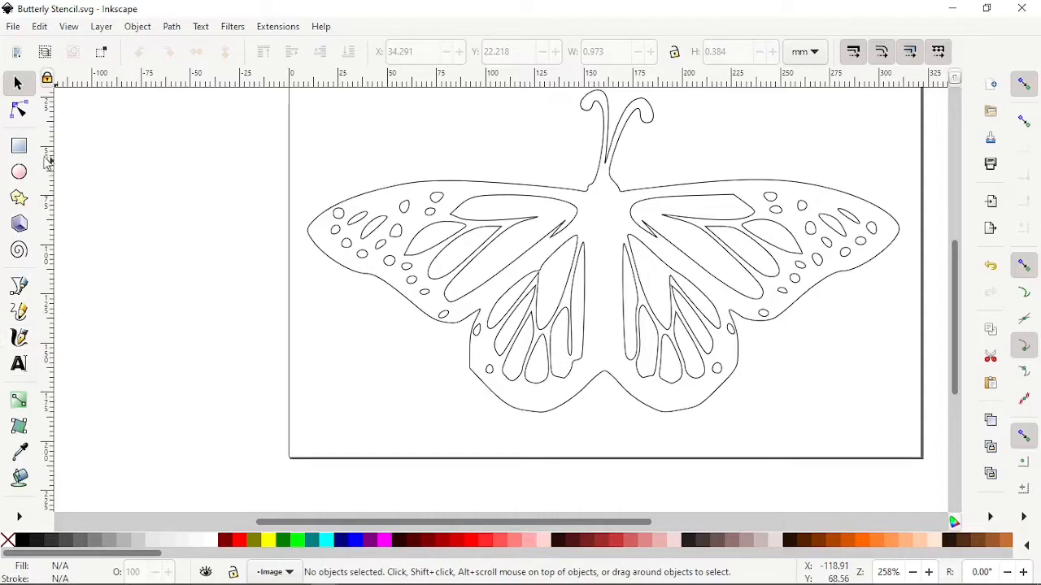
Draw a rectangle about 12.6 mm wide and 9.9 mm high in the empty area left of the page.
scroll(413, 206, "down", 1, "ctrl")
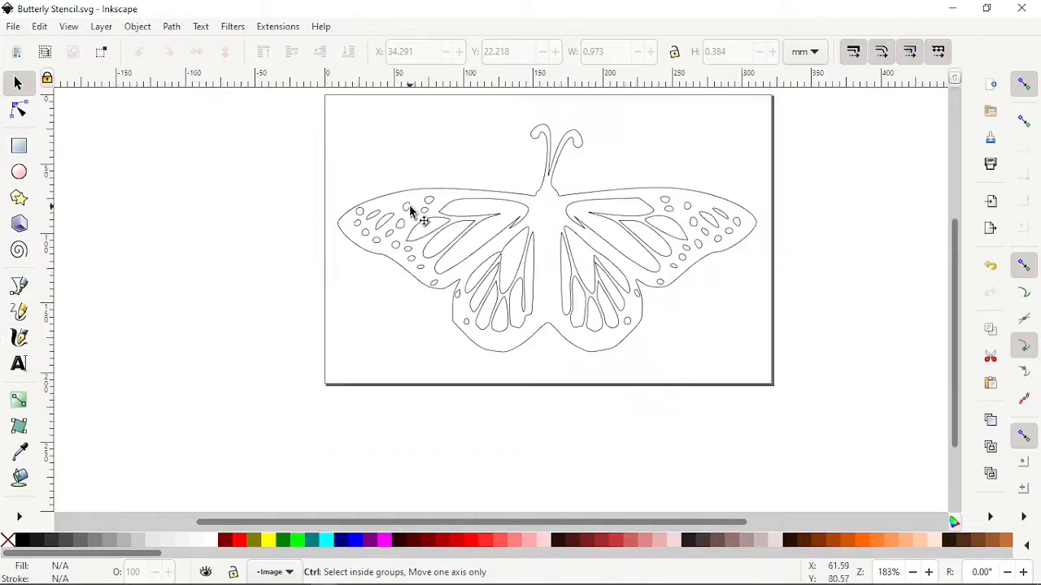
scroll(113, 152, "up", 2, "ctrl")
left_click(19, 146)
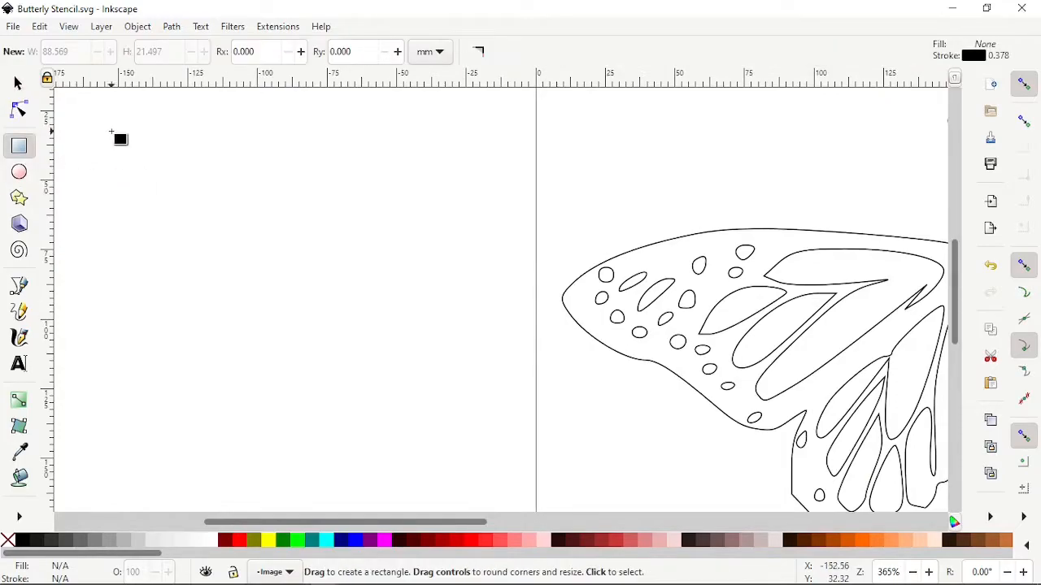
left_click_drag(112, 131, 244, 234)
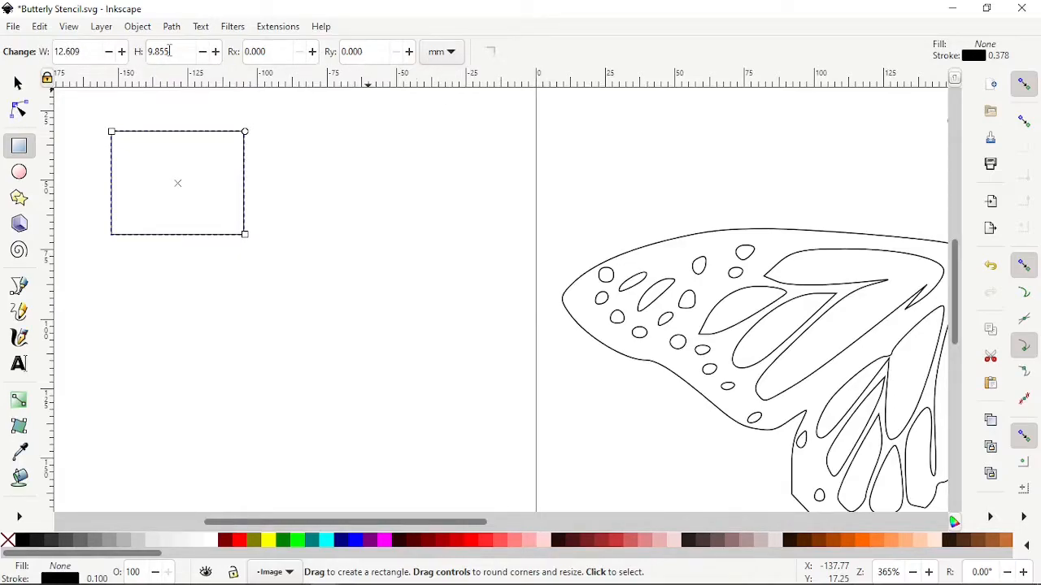
left_click(451, 52)
left_click(431, 57)
Draw an ellipse with radii of about 6.3 and 4.8 mm to the right of the rectangle.
left_click(20, 173)
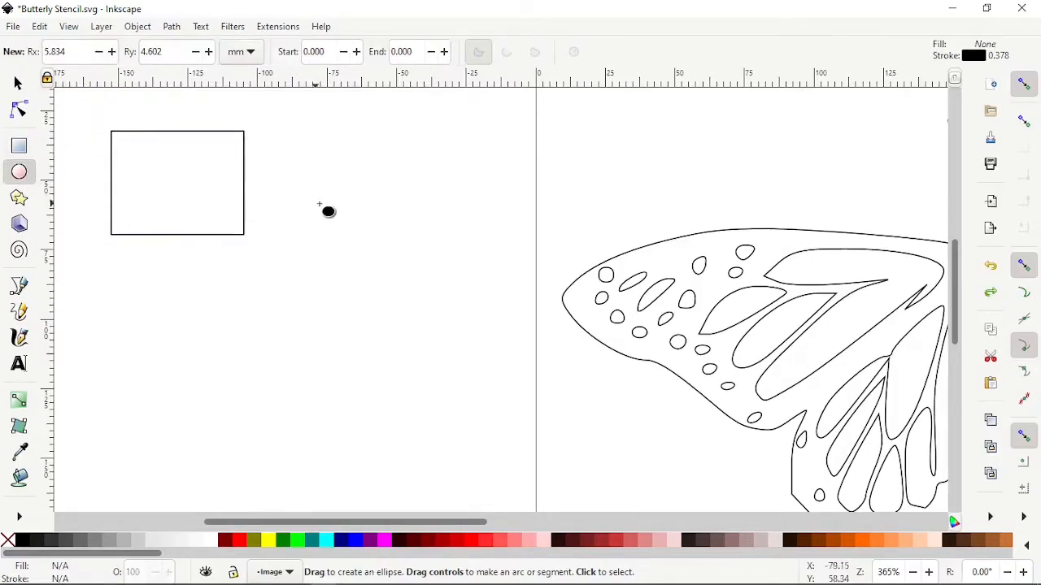
left_click_drag(300, 163, 433, 262)
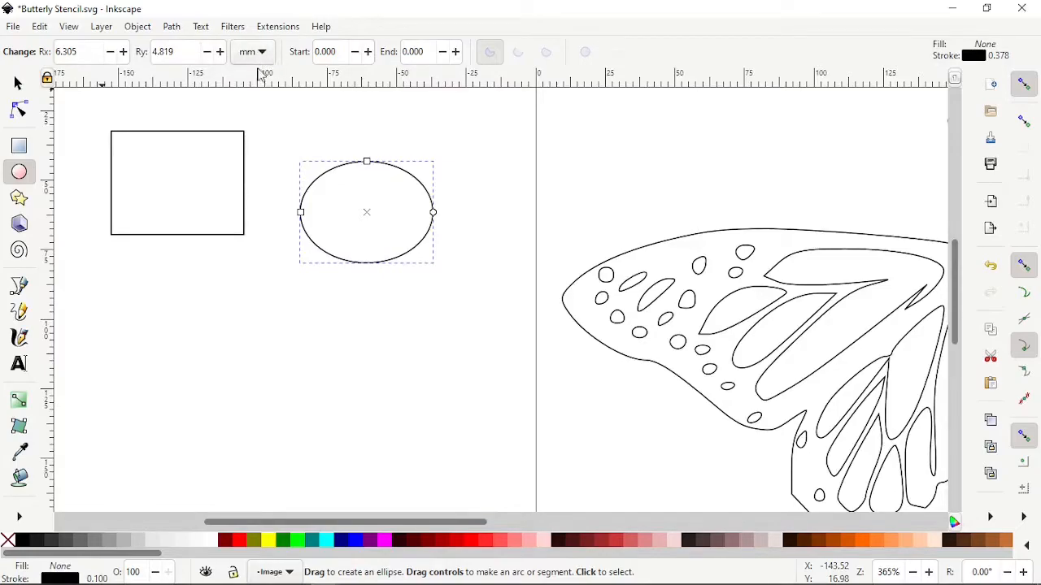
key("Escape")
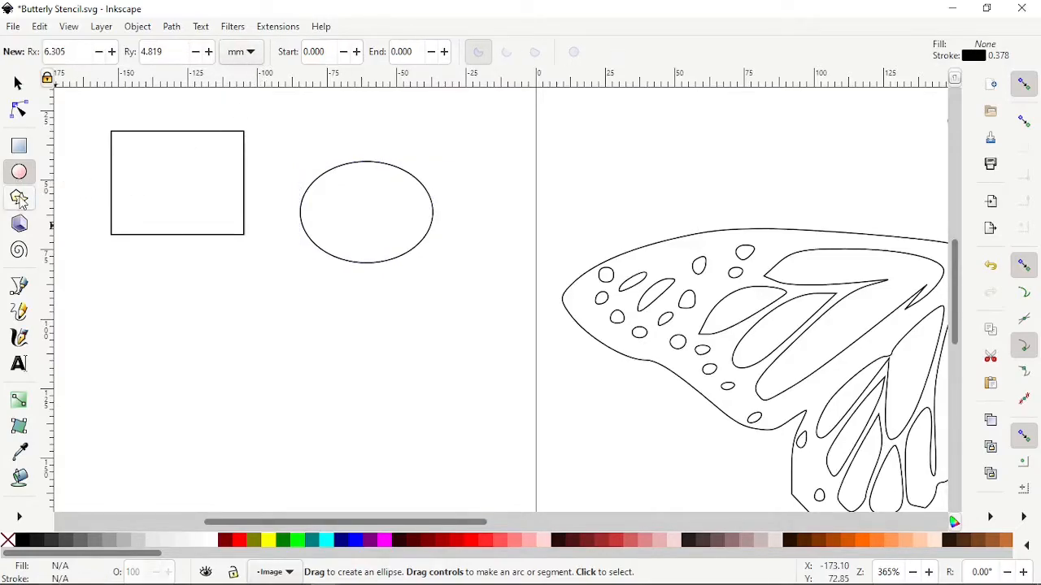
Draw a seven-pointed star with a spoke ratio of 0.400 below the rectangle.
left_click(19, 198)
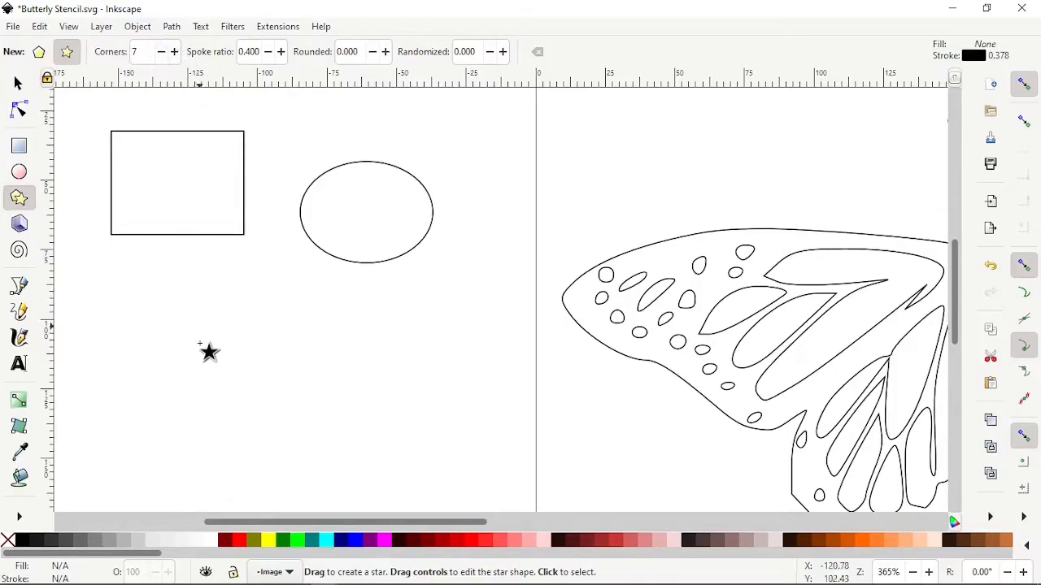
left_click_drag(243, 379, 165, 324)
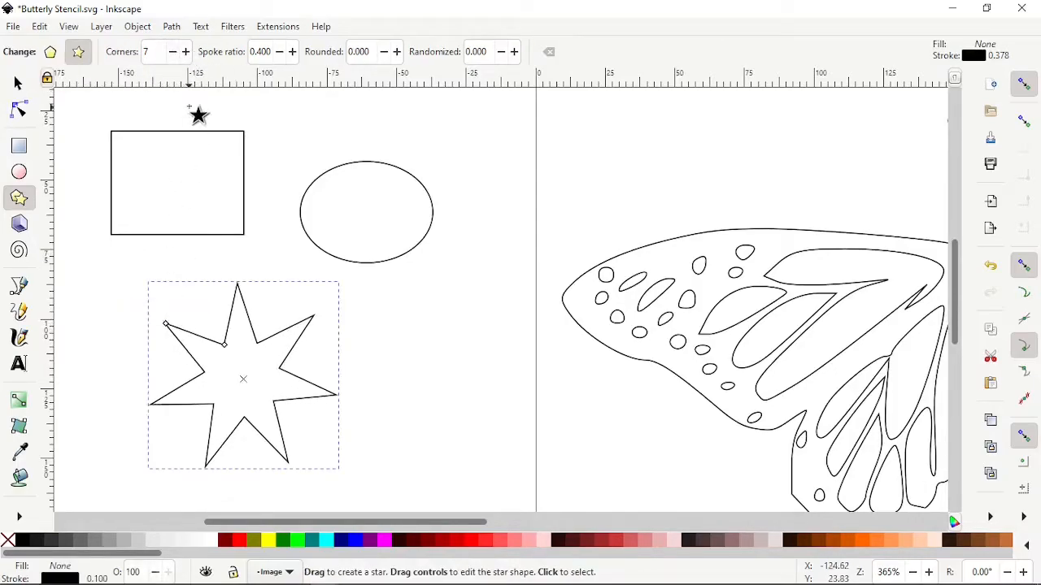
Set the star below the rectangle to six corners with a spoke ratio of 0.500.
left_click(174, 52)
left_click(174, 52)
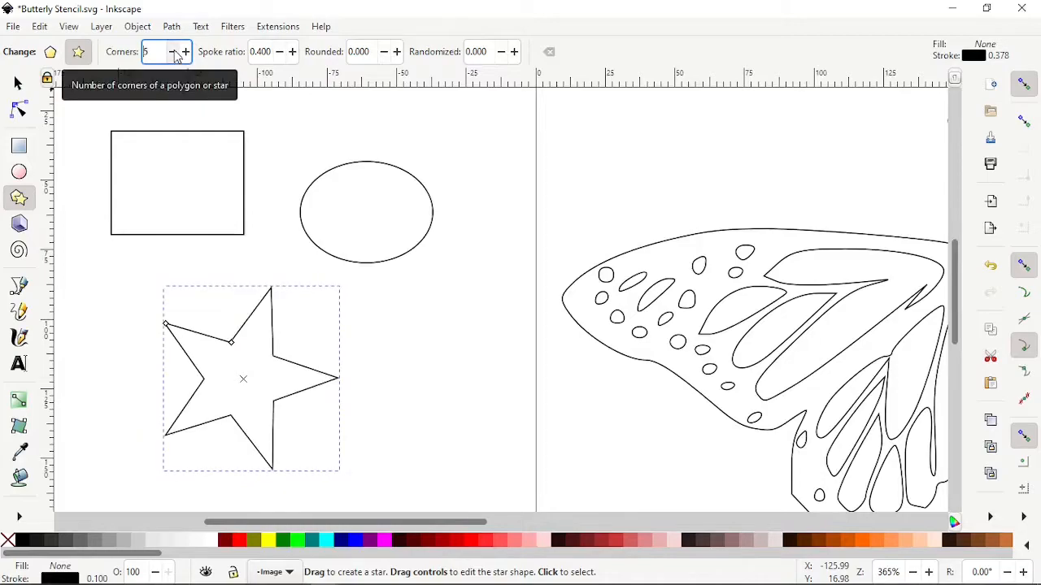
left_click(185, 51)
left_click(280, 53)
left_click(280, 53)
left_click(280, 53)
left_click(279, 53)
left_click(292, 52)
left_click(291, 52)
left_click(292, 52)
left_click(292, 52)
left_click(292, 52)
left_click(292, 52)
left_click(292, 52)
left_click(292, 52)
left_click(291, 52)
left_click(292, 52)
left_click(292, 52)
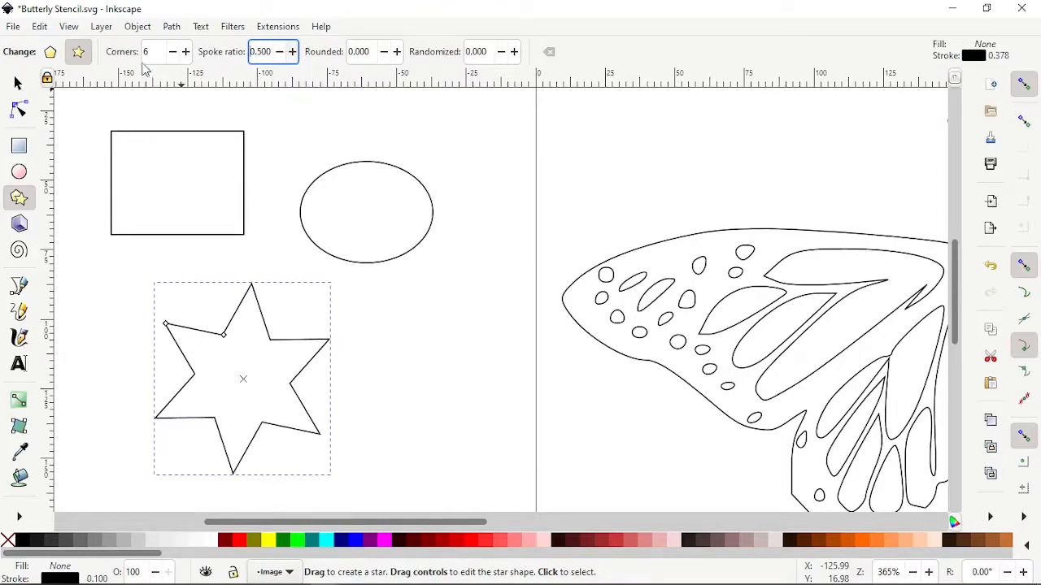
Turn the star into a regular polygon and try corner counts between 4 and 7, finishing with 3.
left_click(51, 52)
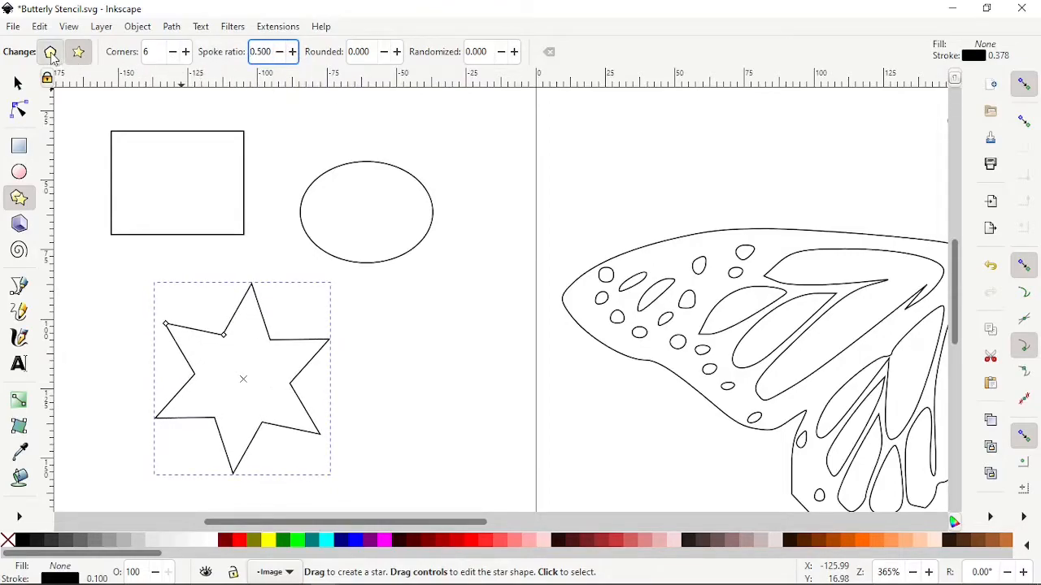
left_click(172, 52)
left_click(172, 52)
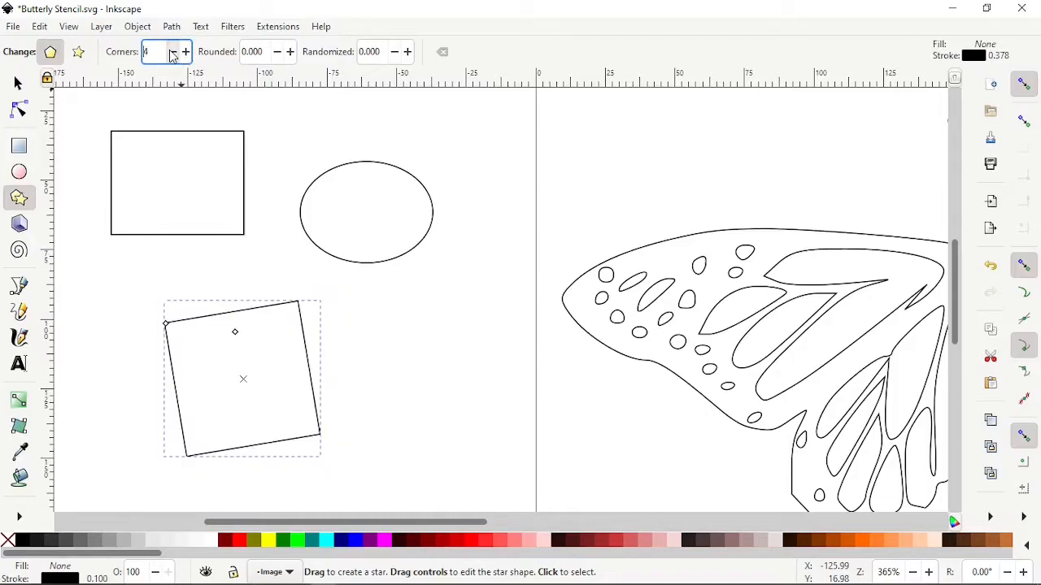
left_click(171, 52)
left_click(186, 52)
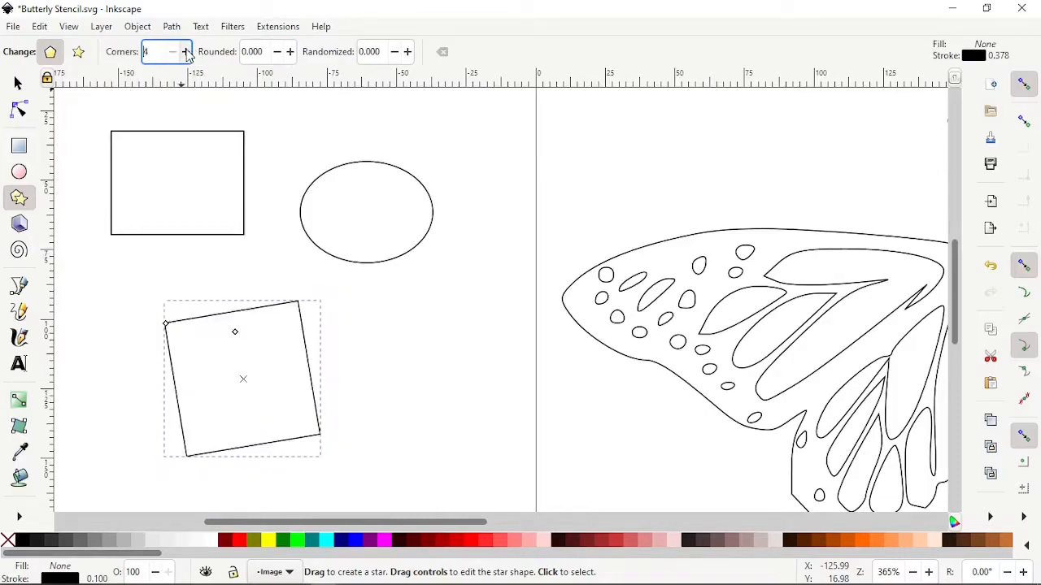
left_click(186, 52)
left_click(186, 52)
left_click(186, 52)
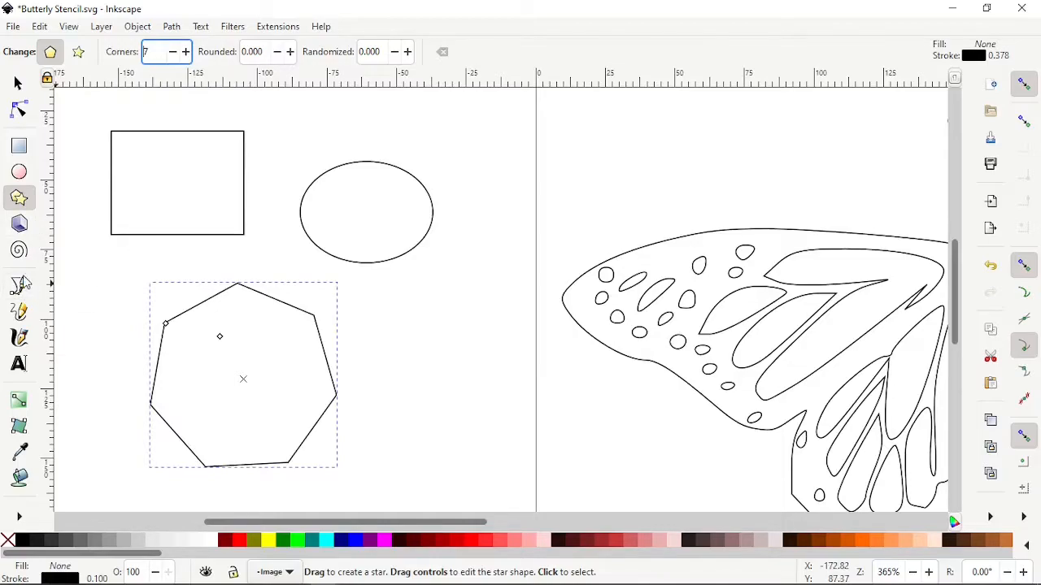
key("BackSpace")
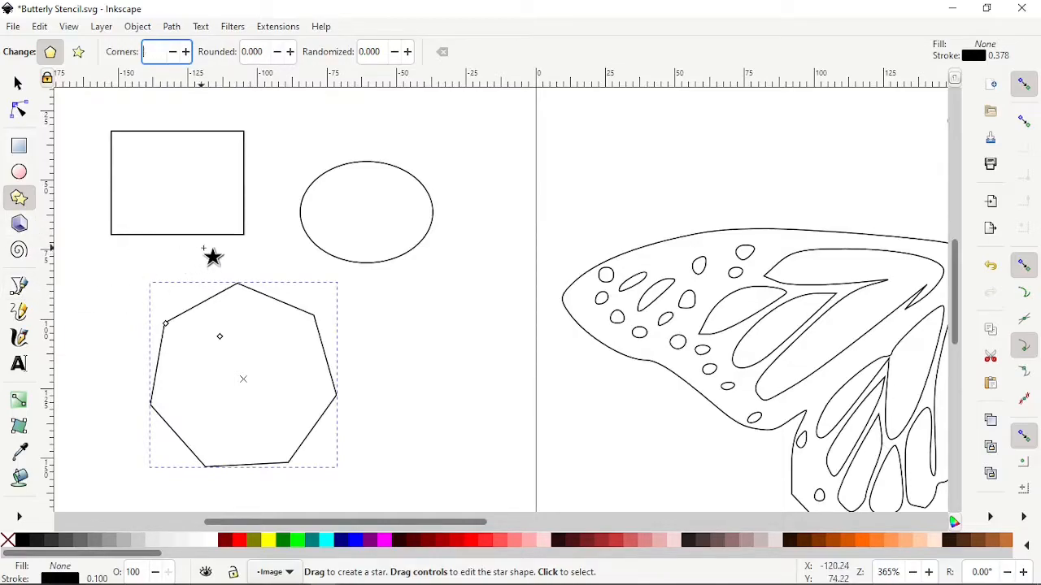
type("3")
Select the rectangle, ellipse and polygon left of the page together and delete them.
left_click(18, 82)
left_click_drag(89, 108, 494, 499)
key("Delete")
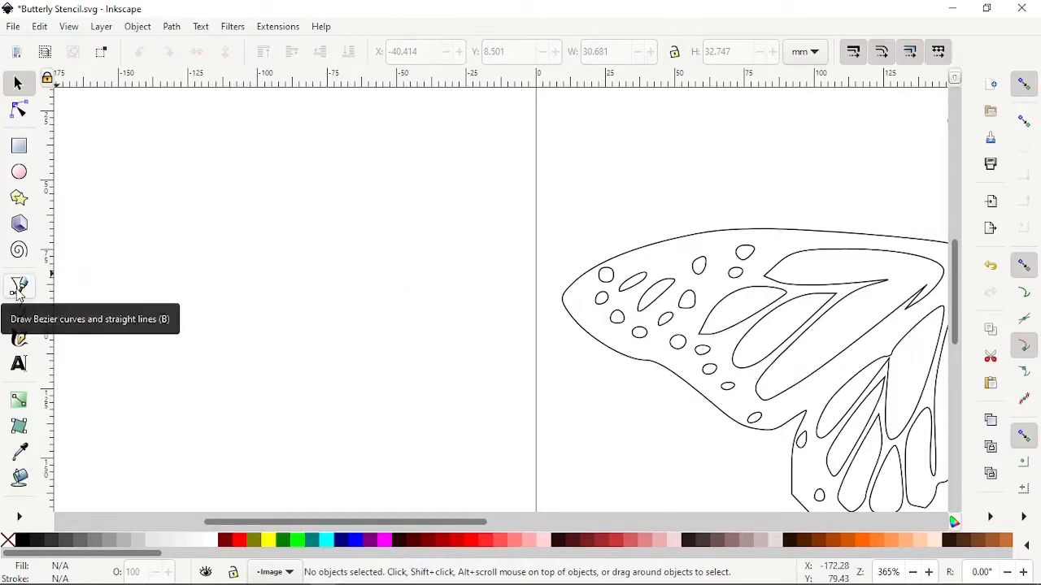
Start a regular Bezier path in the empty area left of the page with six straight segments curling around clockwise.
left_click(20, 290)
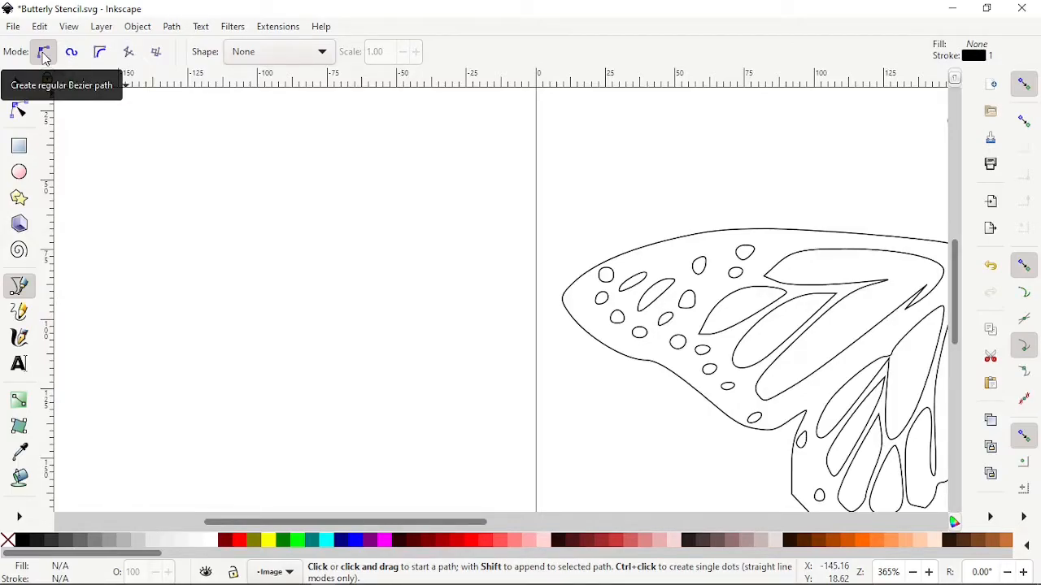
left_click(151, 153)
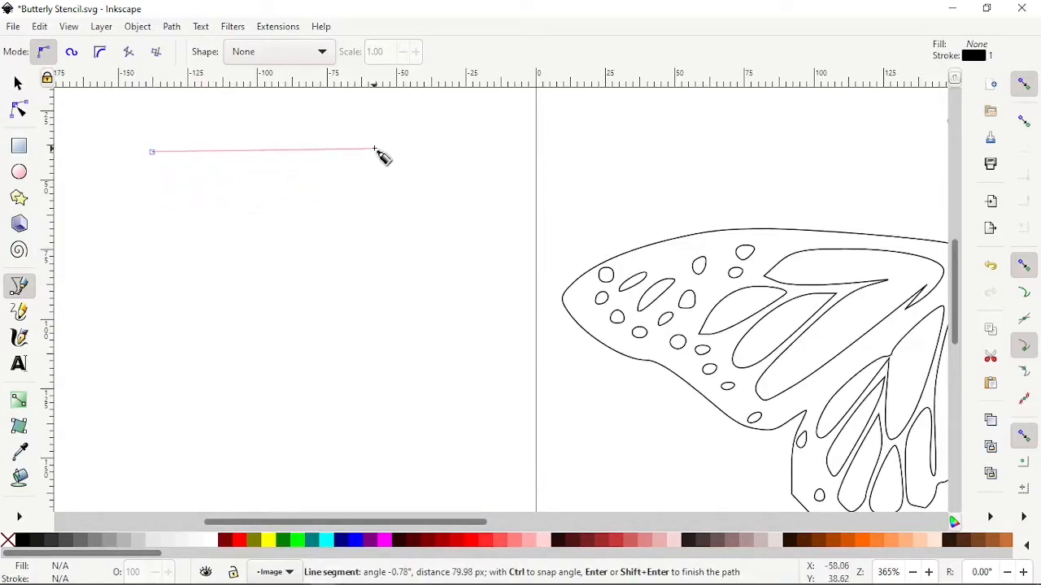
left_click(324, 151)
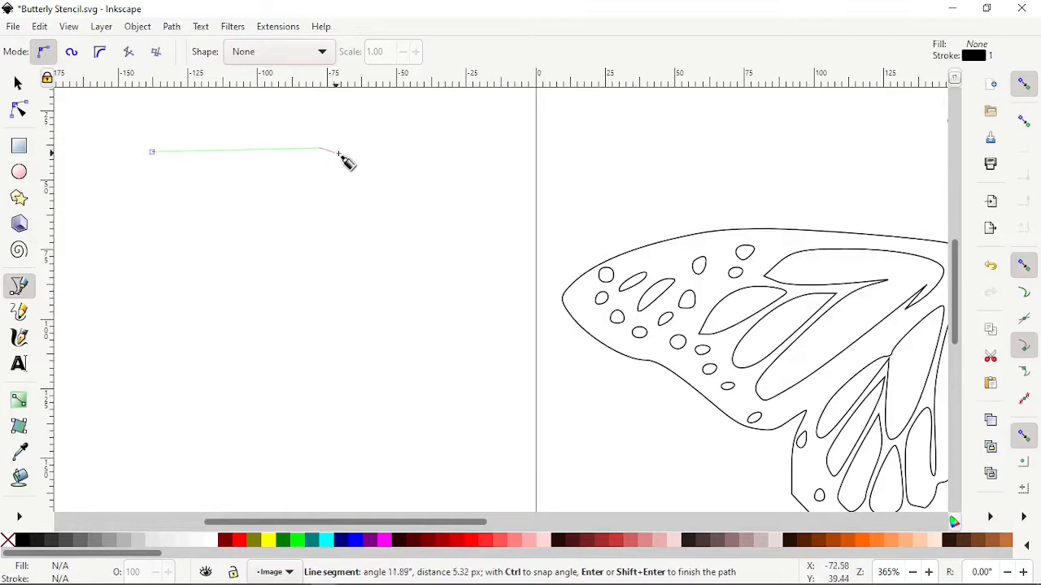
left_click(463, 235)
left_click(499, 339)
left_click(441, 418)
left_click(335, 409)
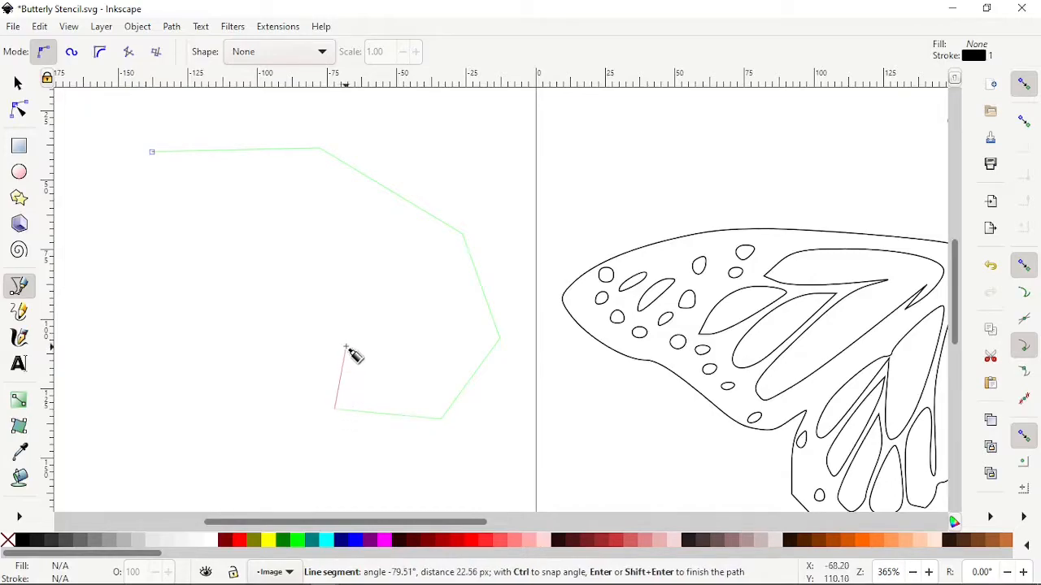
left_click(363, 307)
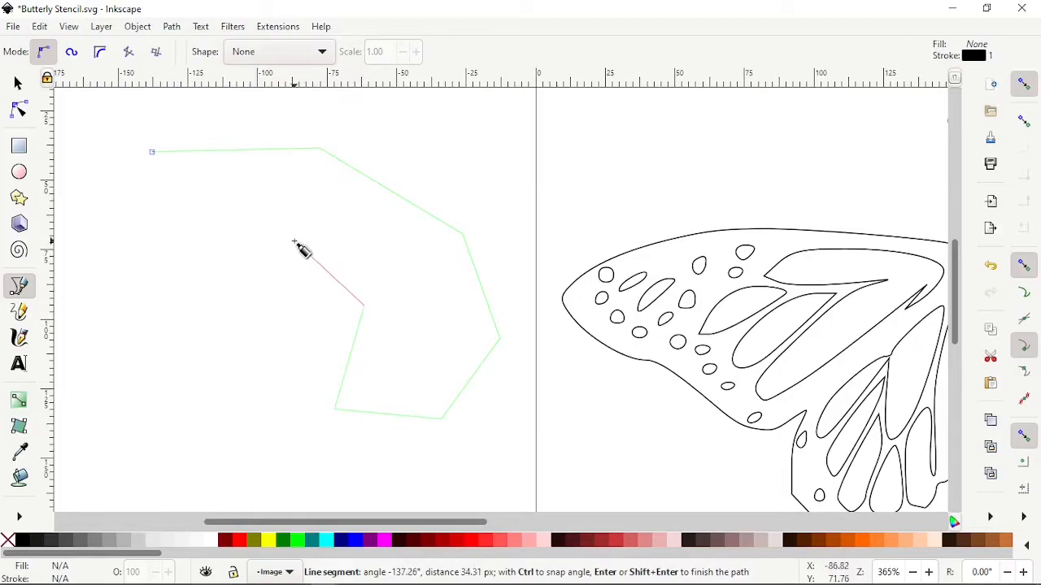
Complete the path with smooth curved segments back to its start point, about 37.8 by 26.1 mm overall, and delete the closed shape.
left_click_drag(291, 243, 244, 252)
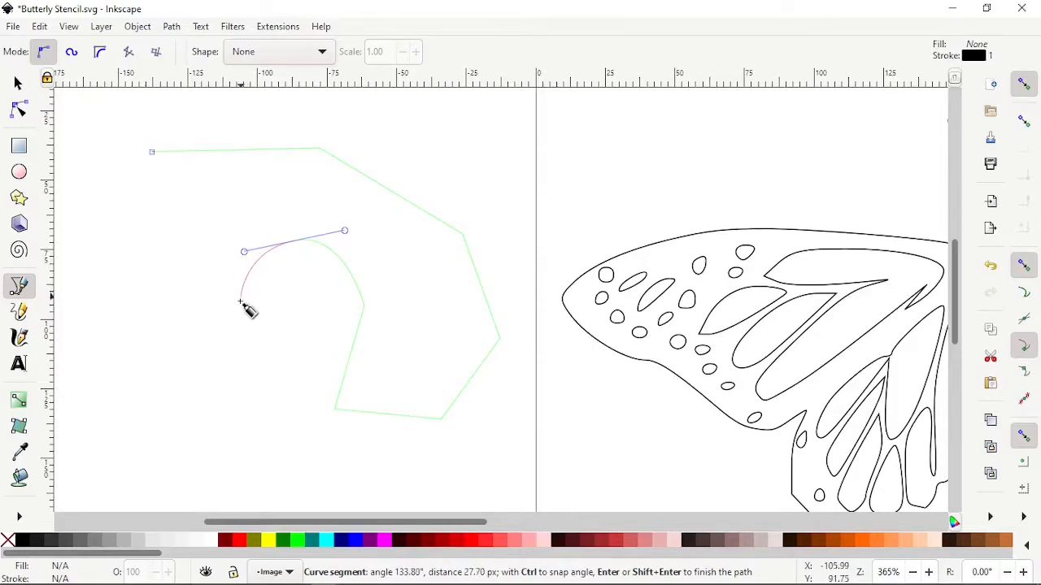
left_click_drag(241, 317, 229, 361)
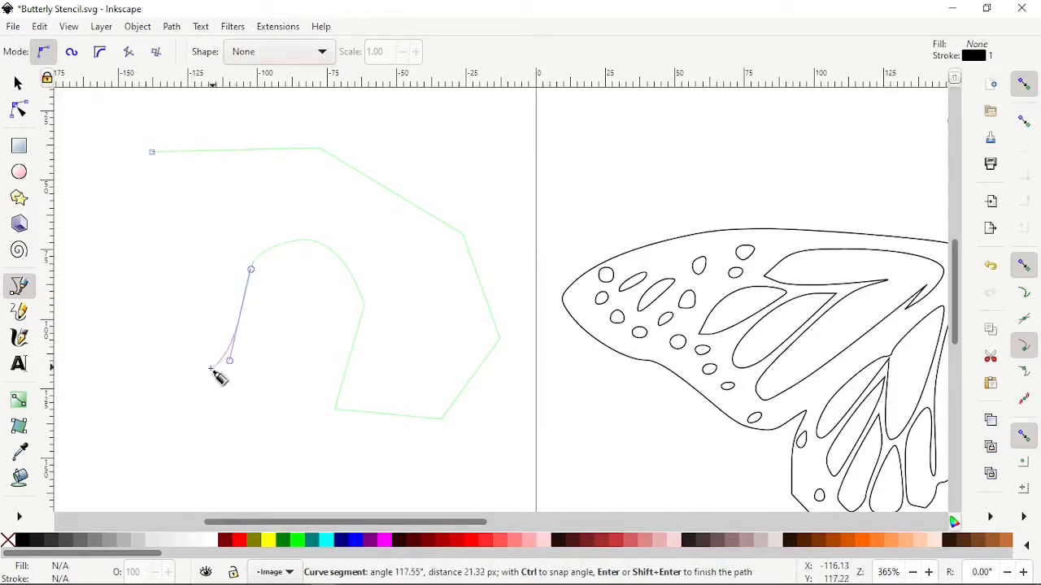
left_click_drag(170, 381, 118, 263)
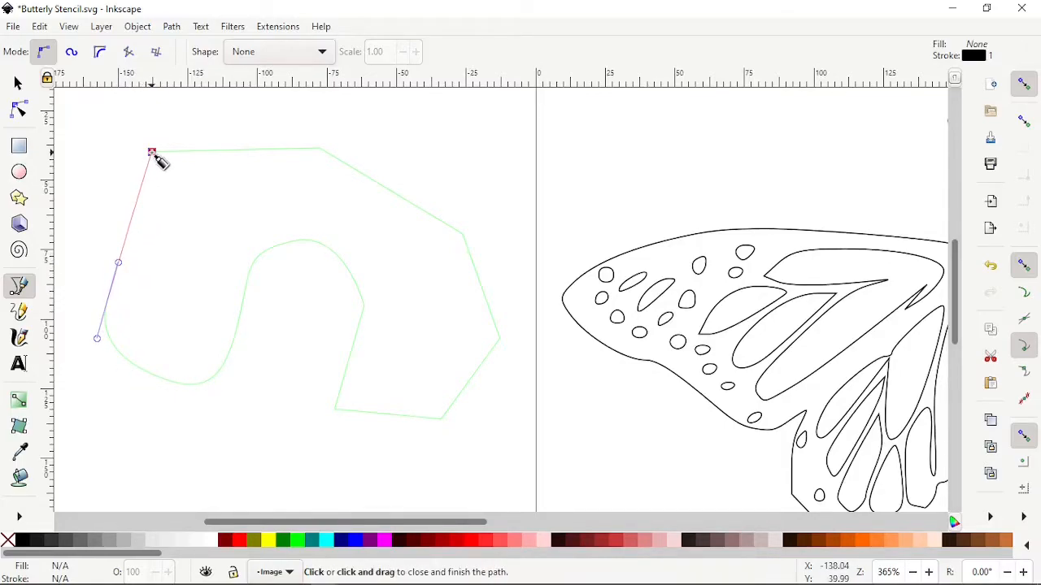
left_click(151, 153)
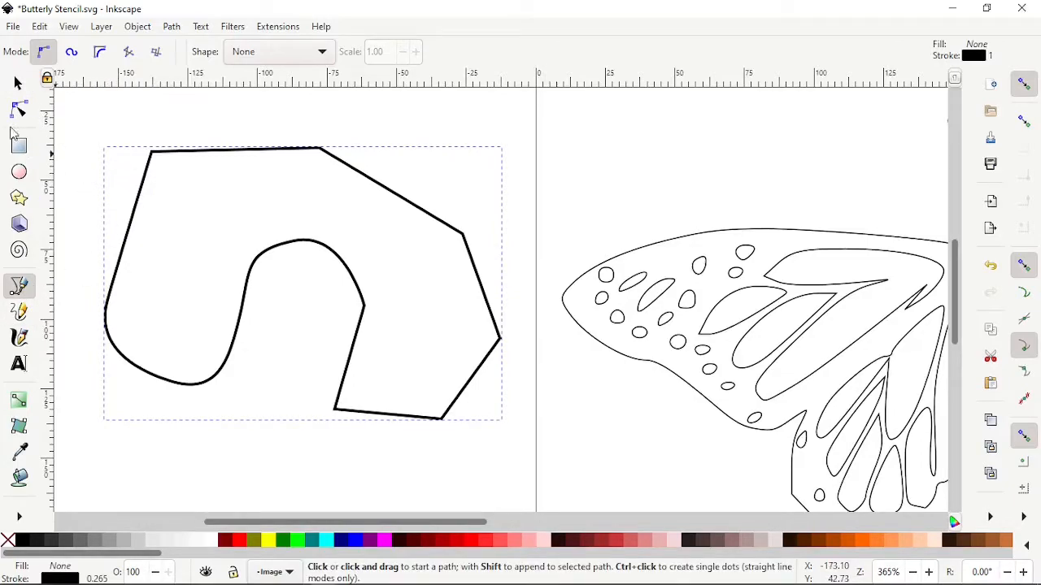
left_click(19, 83)
key("Delete")
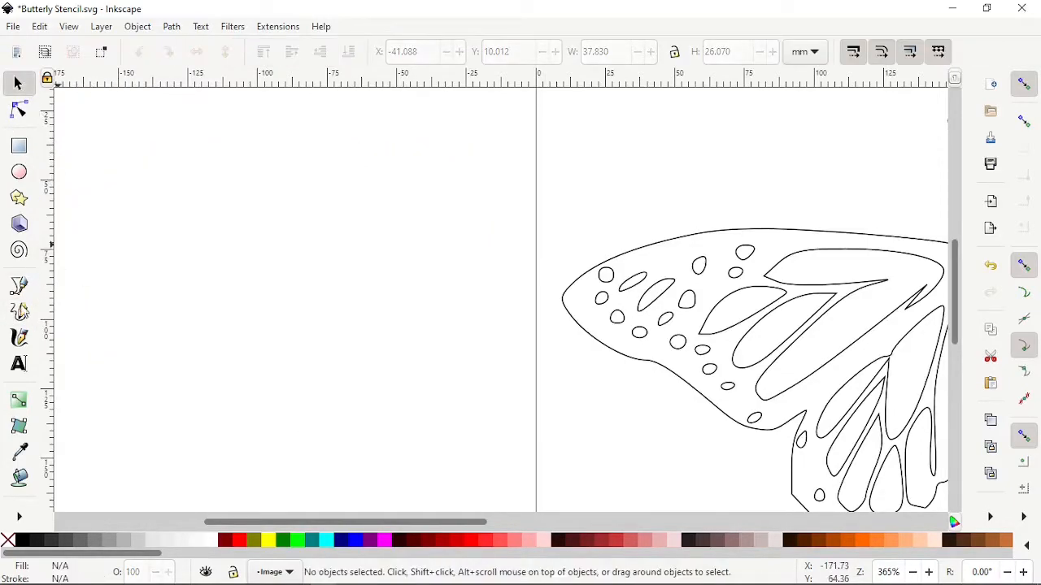
Draw a closed wavy freehand outline about 37.2 by 22.3 mm with the Pencil tool left of the page, and delete it.
left_click(19, 313)
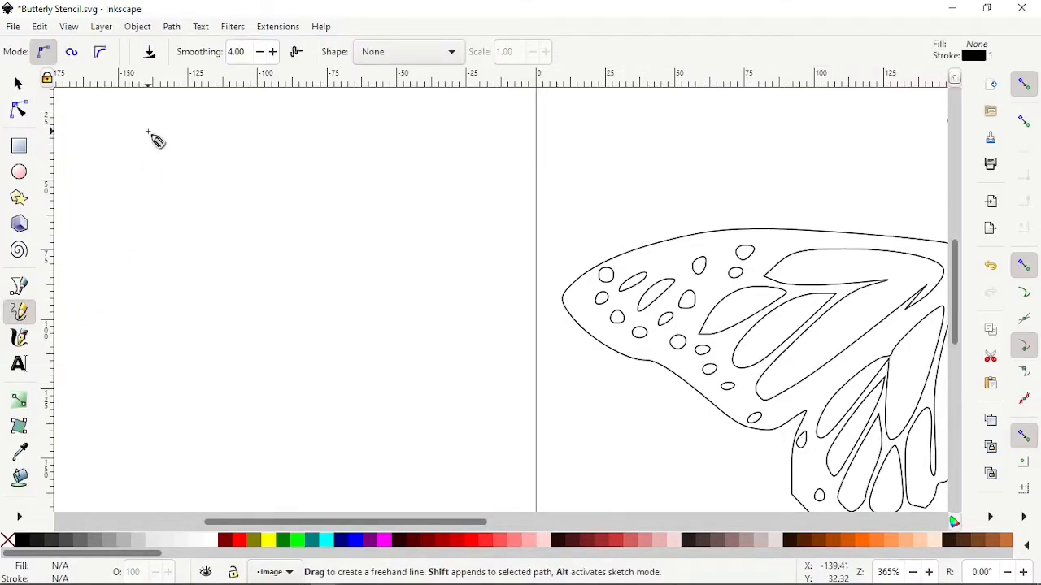
mouse_move(147, 132)
left_mouse_down()
mouse_move(137, 178)
mouse_move(165, 186)
mouse_move(269, 149)
mouse_move(296, 154)
mouse_move(269, 212)
mouse_move(311, 224)
mouse_move(393, 198)
mouse_move(429, 244)
mouse_move(436, 291)
mouse_move(472, 318)
mouse_move(439, 345)
mouse_move(332, 277)
mouse_move(259, 329)
mouse_move(210, 268)
mouse_move(93, 188)
mouse_move(102, 137)
mouse_move(148, 134)
left_mouse_up()
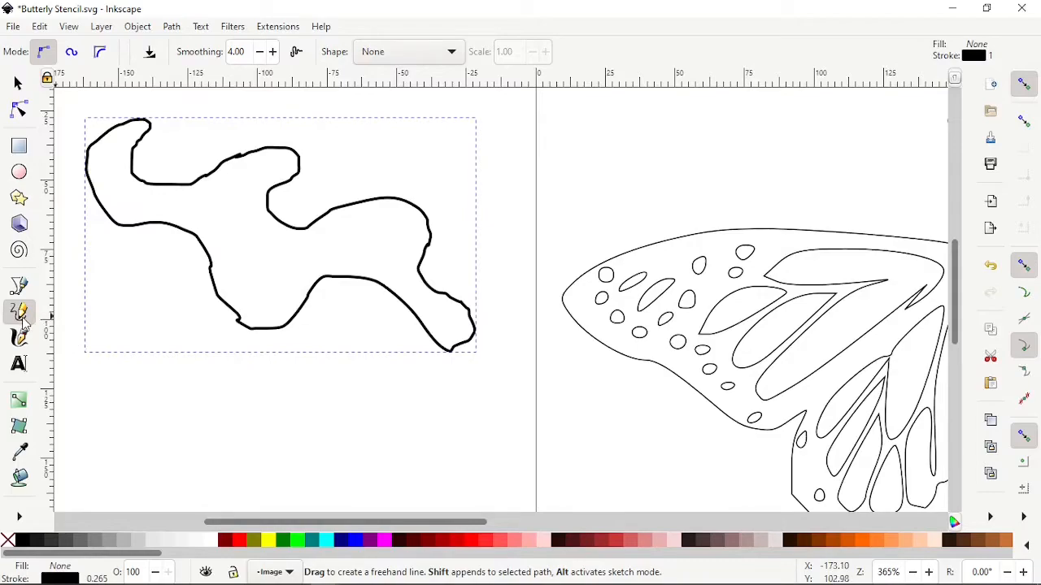
left_click(18, 84)
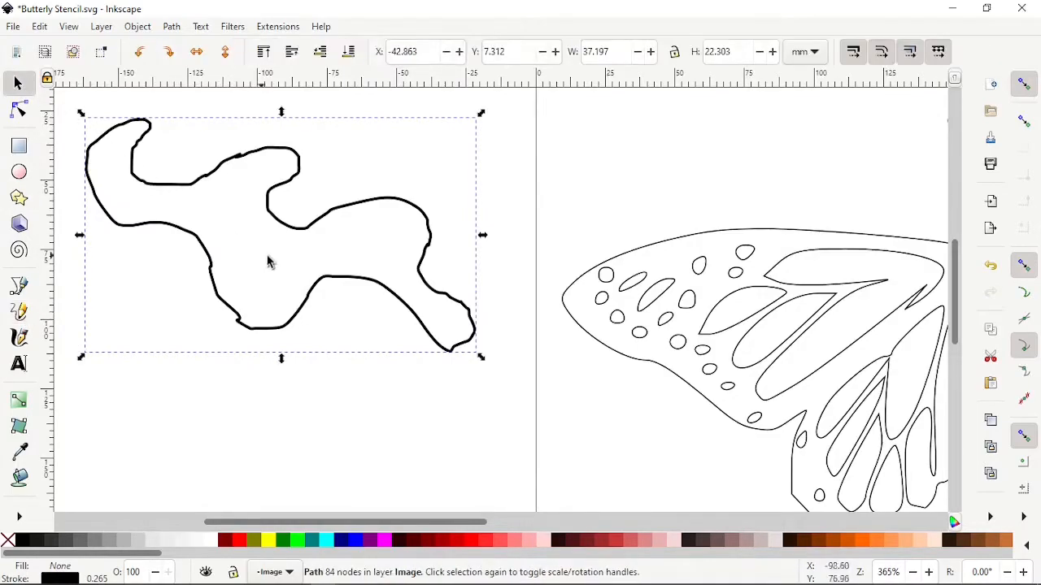
key("Delete")
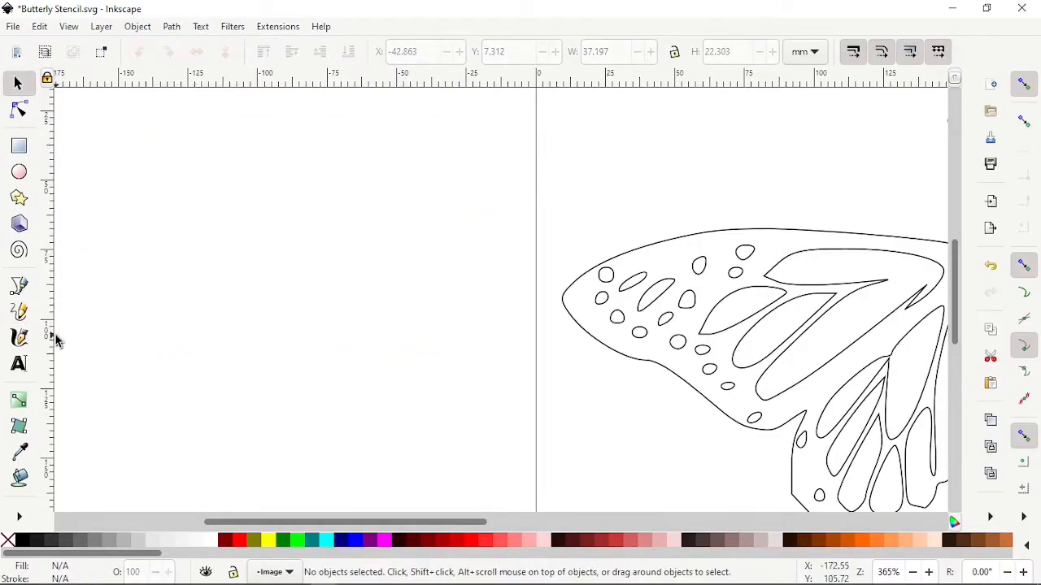
Set up the Text tool with the Antique No 14 font, Normal style, at 14 pt.
left_click(19, 365)
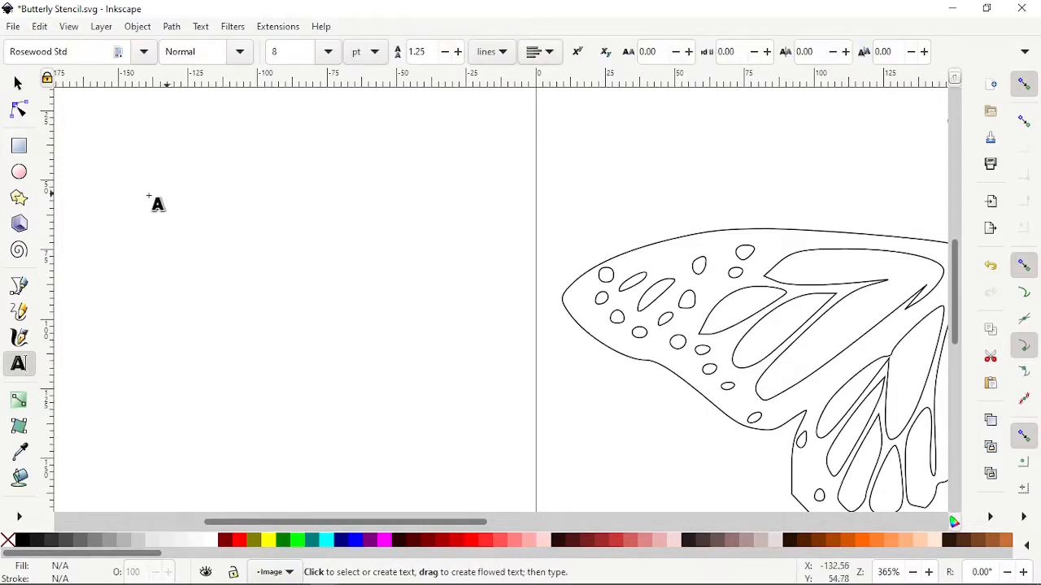
left_click(143, 52)
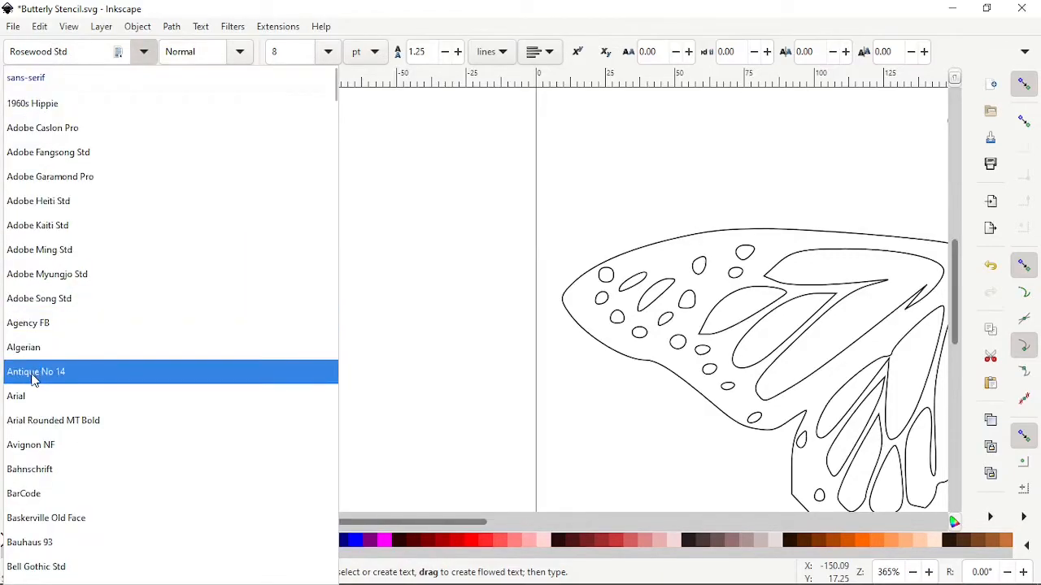
left_click(33, 376)
left_click(240, 52)
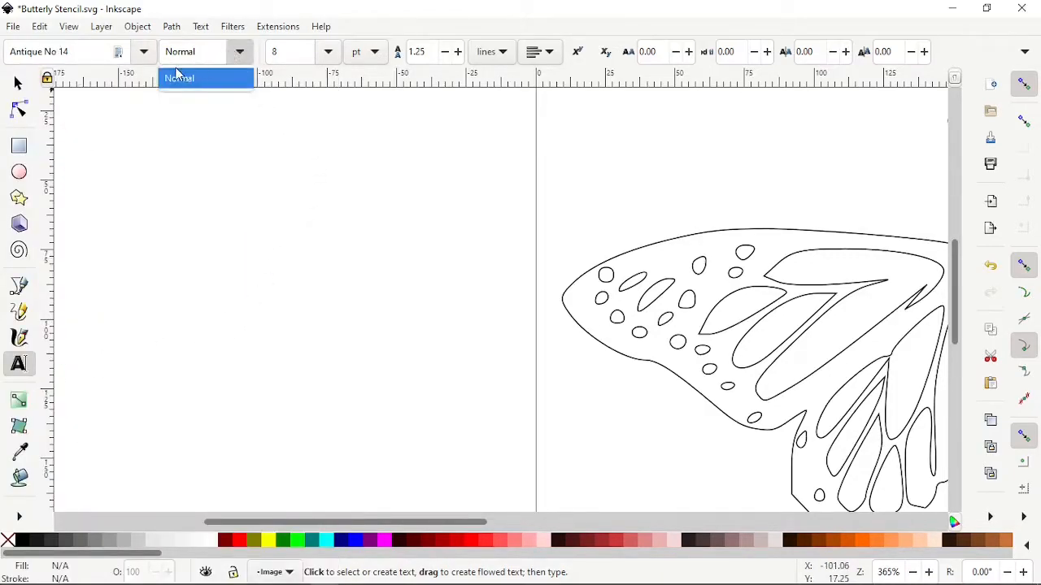
left_click(182, 54)
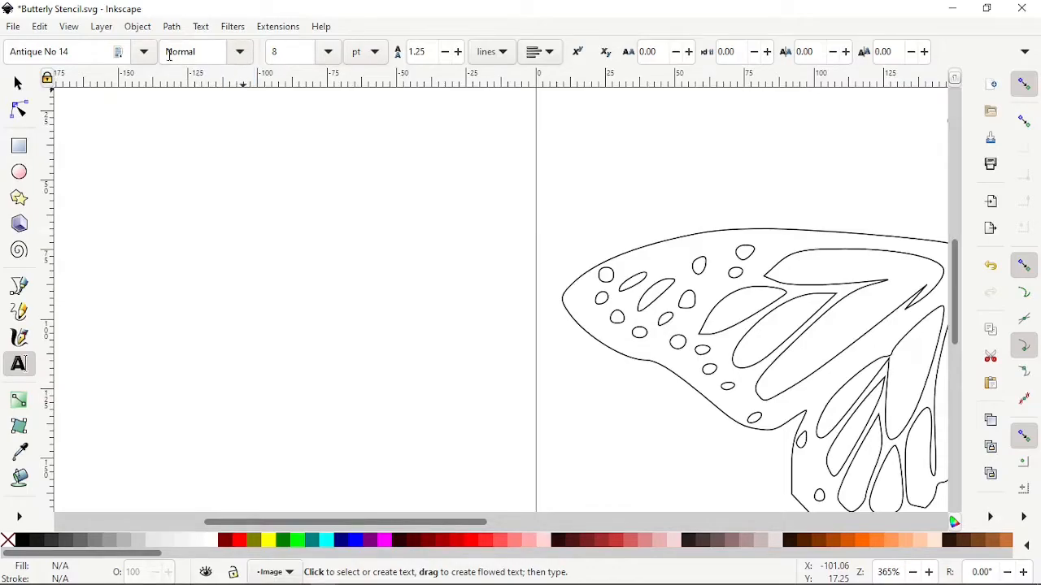
left_click(328, 52)
left_click(278, 243)
Add the text "Hello Viewers!" above and left of the butterfly and move it fully outside the page.
left_click(184, 208)
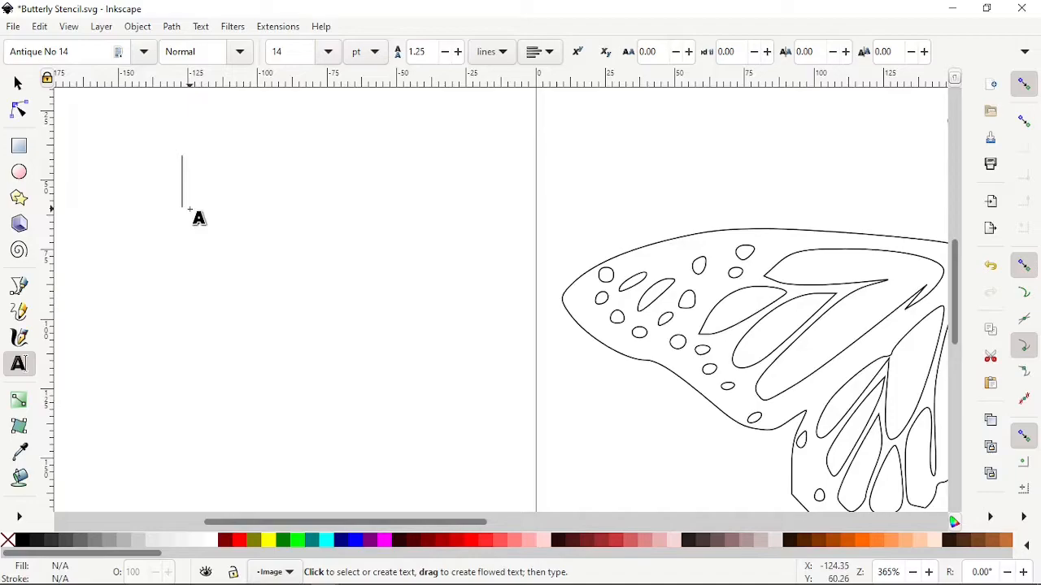
type("Hello Vi")
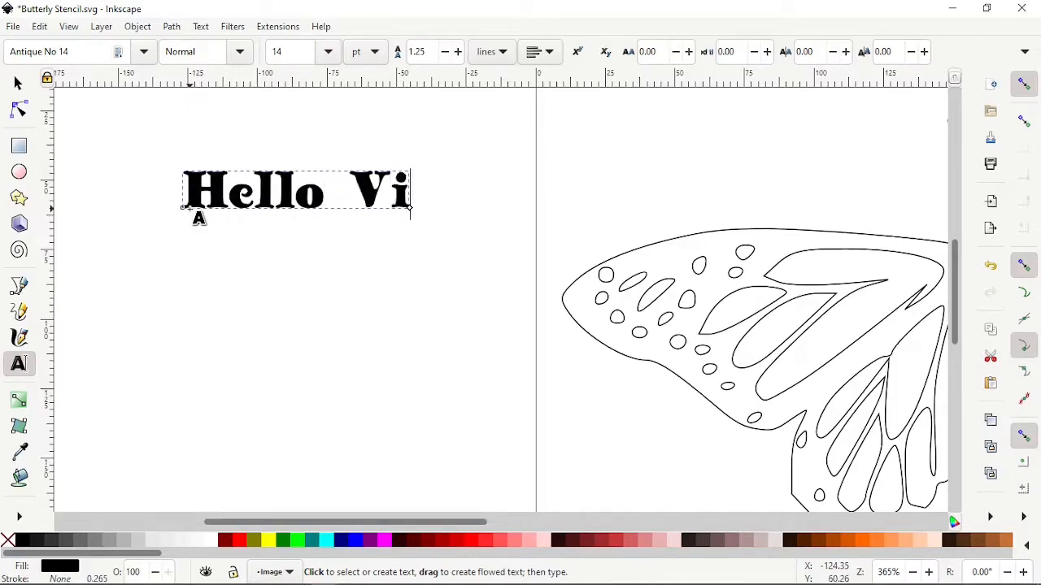
type("ewers!")
left_click(18, 82)
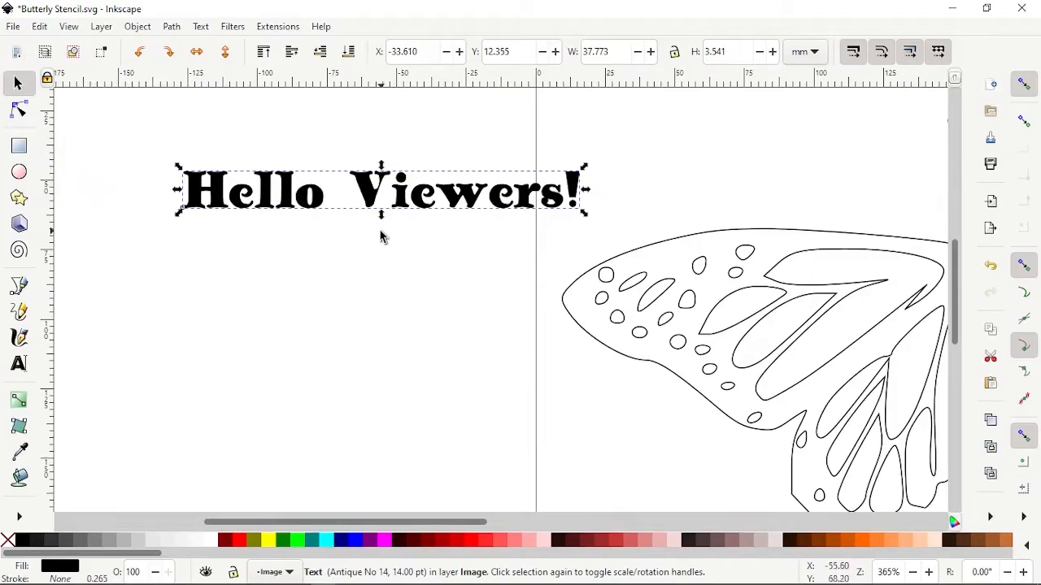
left_click_drag(437, 209, 338, 220)
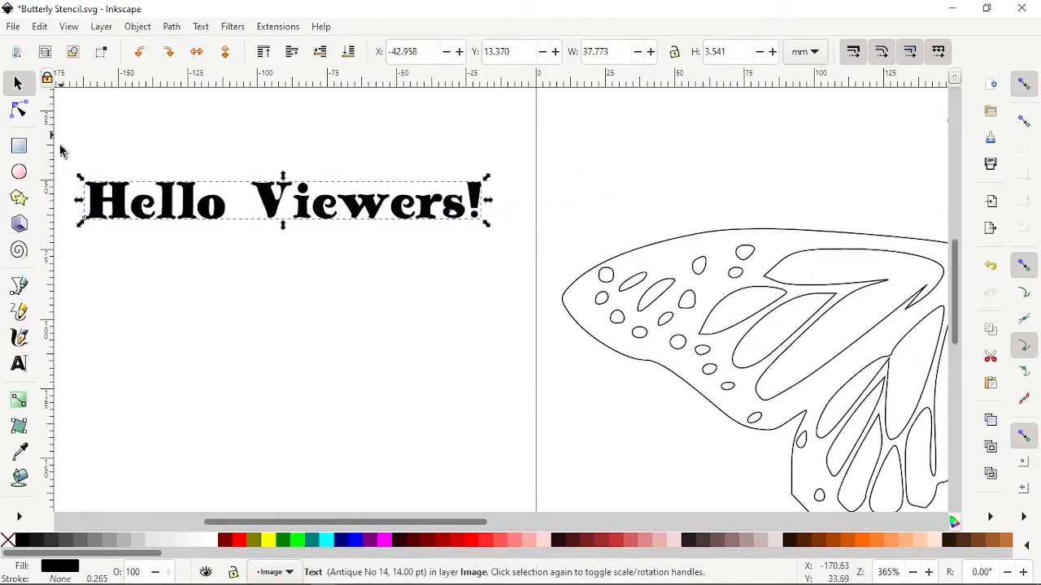
Change the "Hello Viewers!" text to the Adobe Fangsong Std font, keeping the size at 14 pt.
left_click(18, 363)
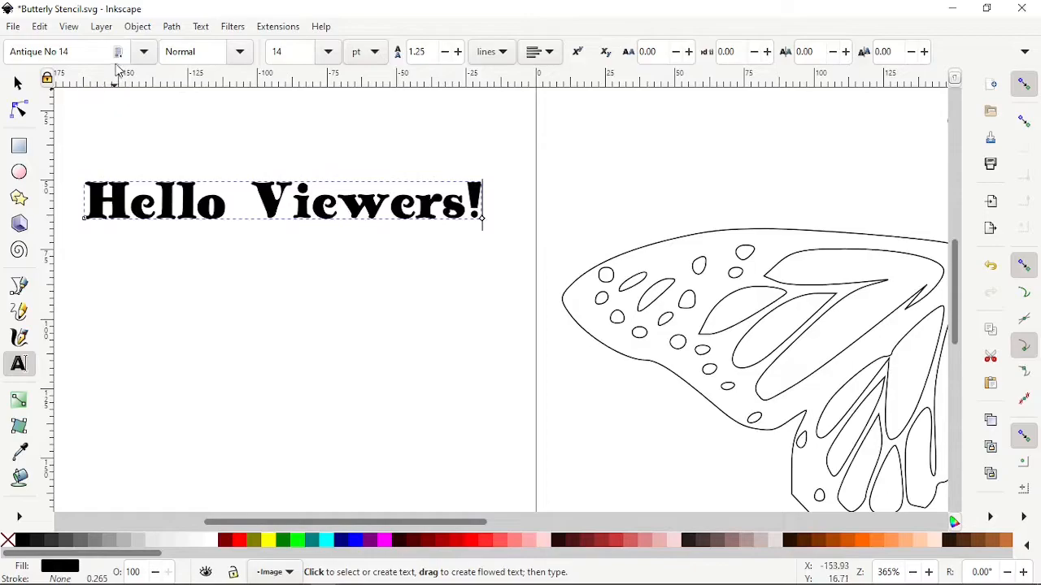
left_click(143, 52)
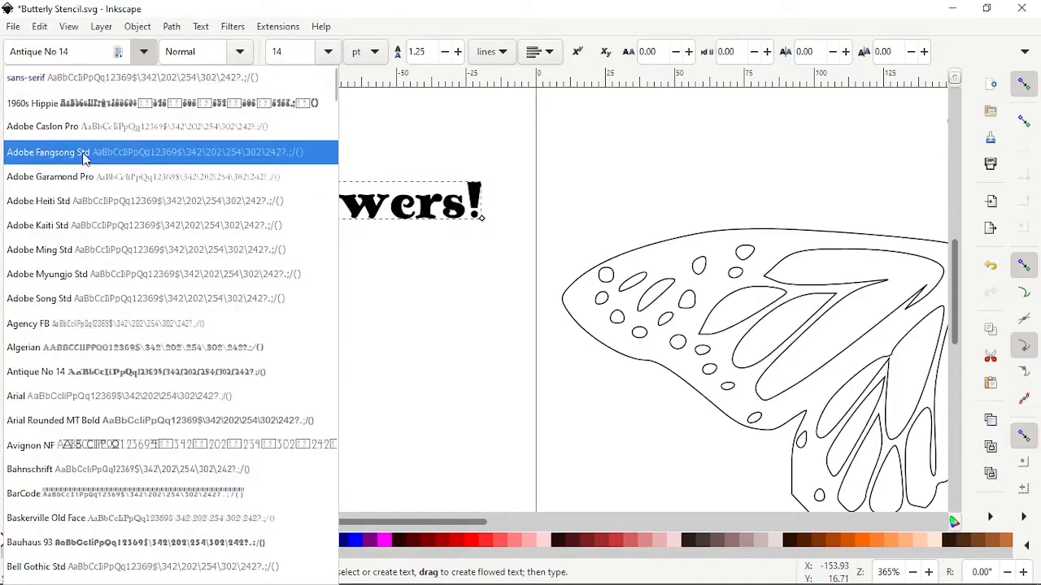
left_click(77, 153)
left_click(329, 51)
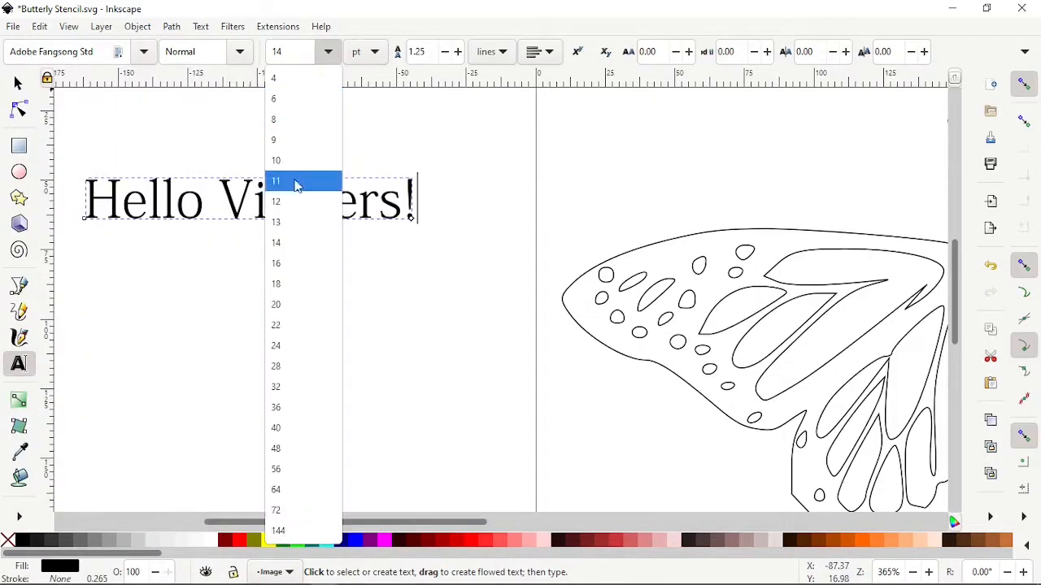
left_click(281, 242)
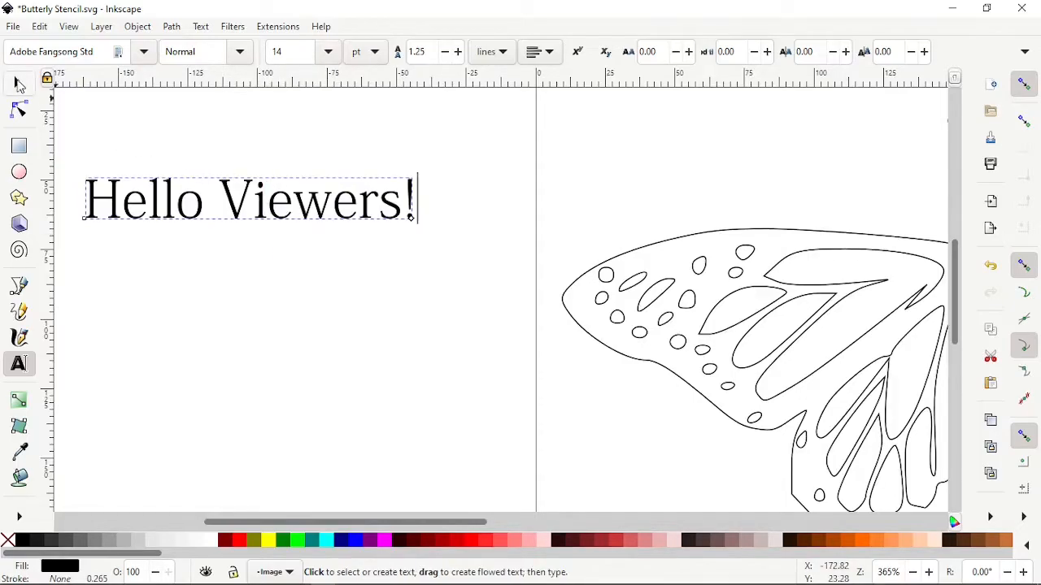
Select the "Hello Viewers!" text and delete it.
left_click(17, 84)
left_click(370, 278)
left_click(317, 205)
key("Delete")
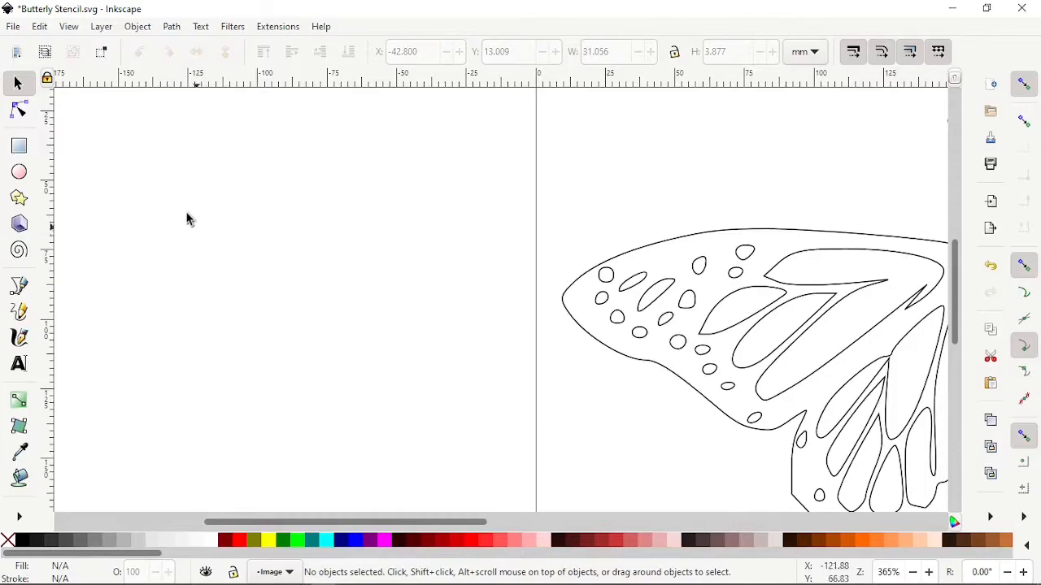
Draw a closed Bézier path about 1.4 by 2.9 mm over the bridge joining the two merged inner cells of the left lower wing.
key("5")
scroll(399, 267, "up", 6)
scroll(414, 259, "up", 5)
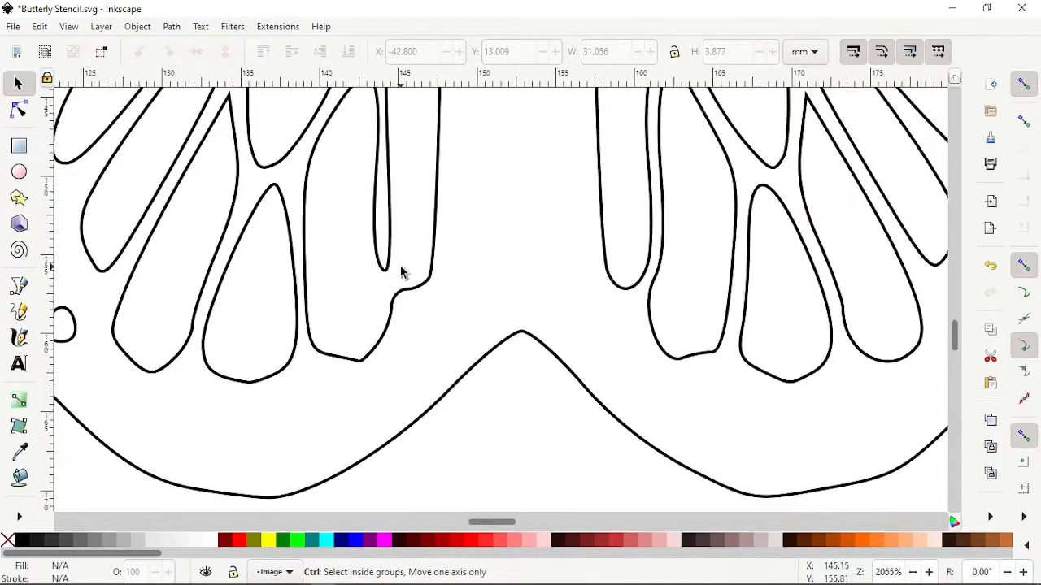
left_click(18, 285)
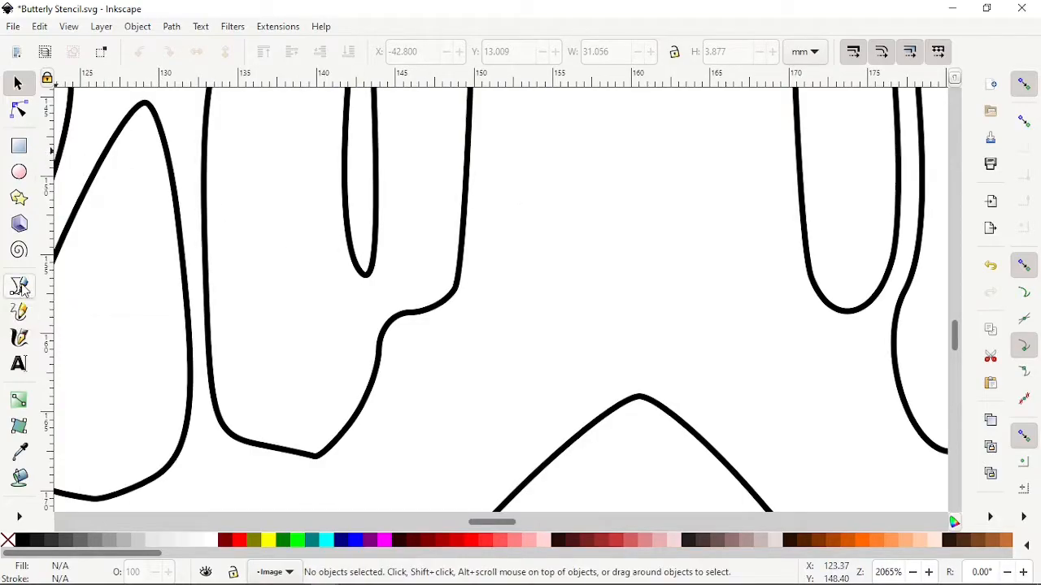
left_click(375, 229)
left_click_drag(381, 272, 406, 312)
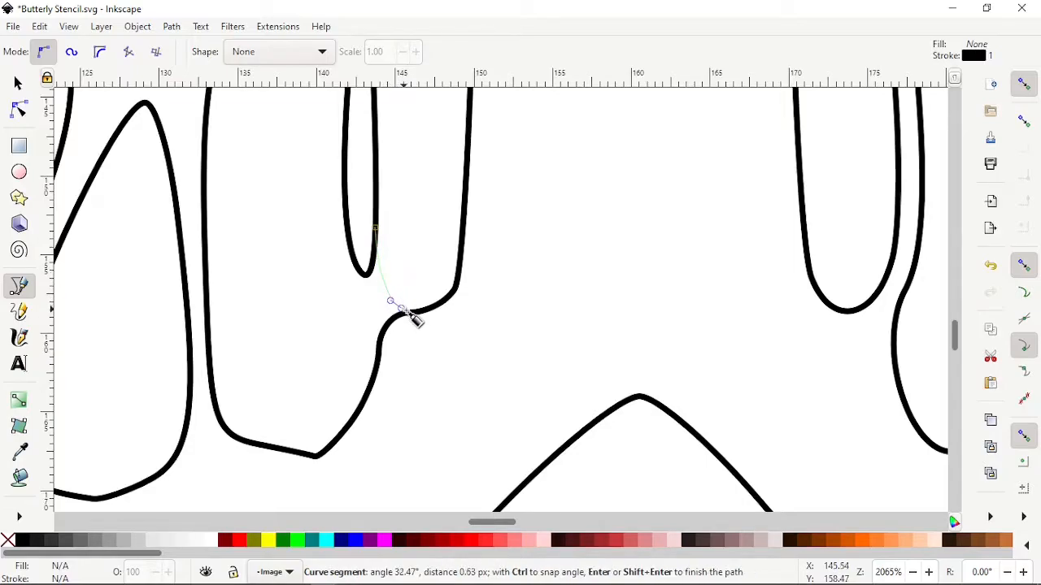
left_click_drag(379, 355, 364, 297)
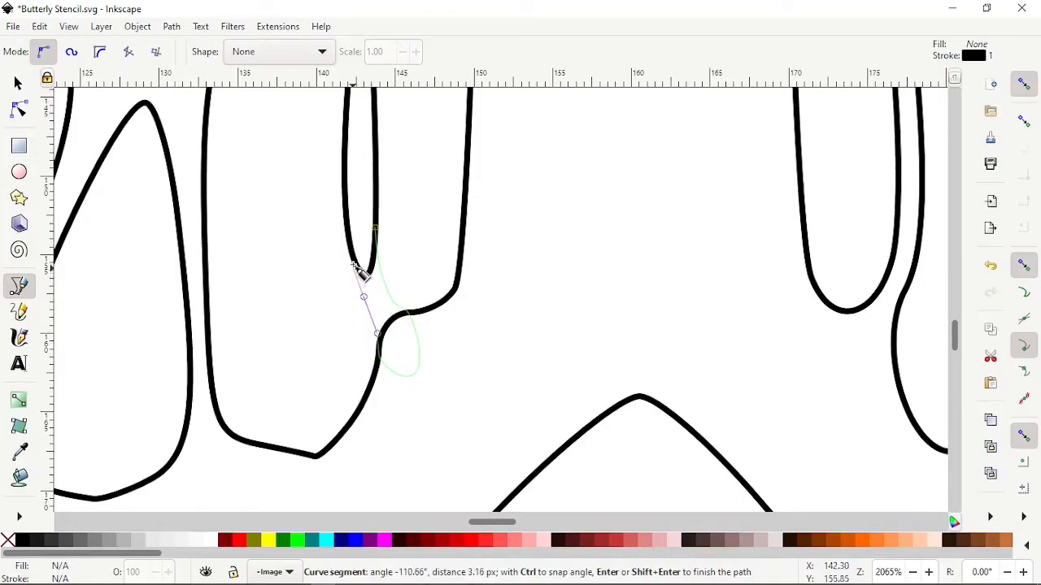
left_click(356, 260)
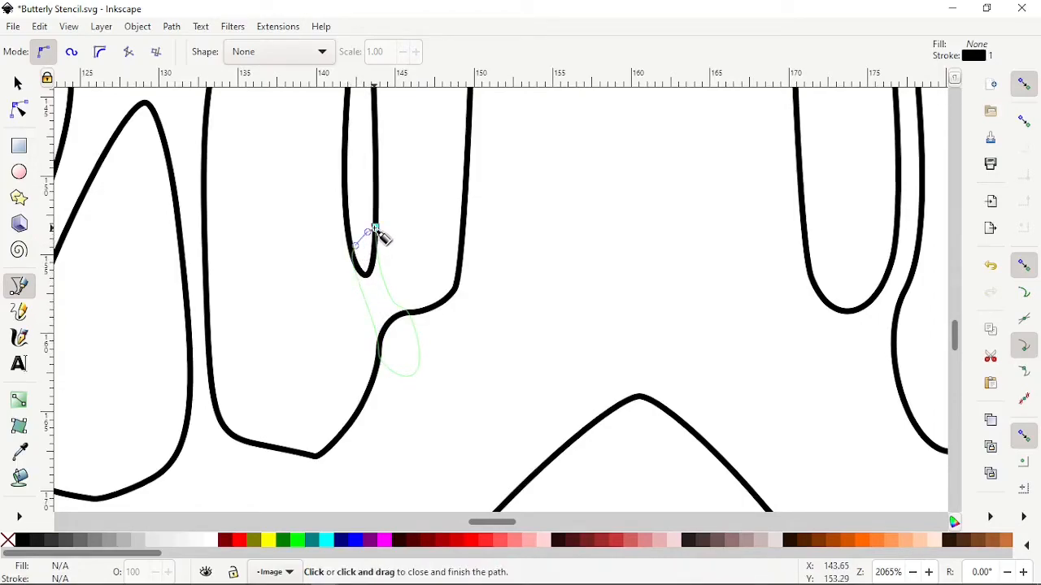
left_click(375, 229)
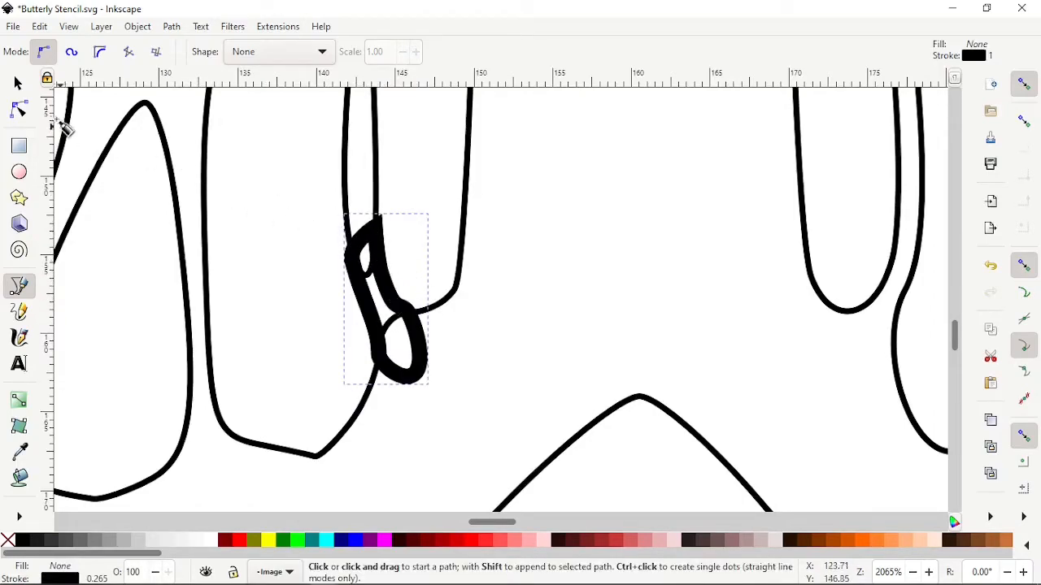
Split the merged inner cells of the left lower wing with the drawn path using the Division operation.
left_click(17, 83)
scroll(404, 268, "down", 4)
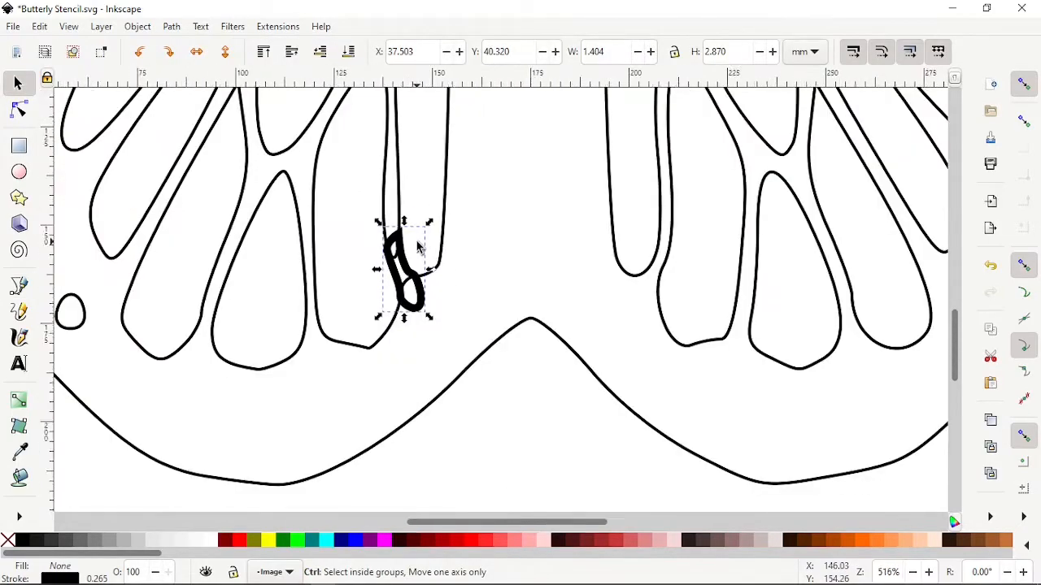
scroll(404, 269, "up", 1)
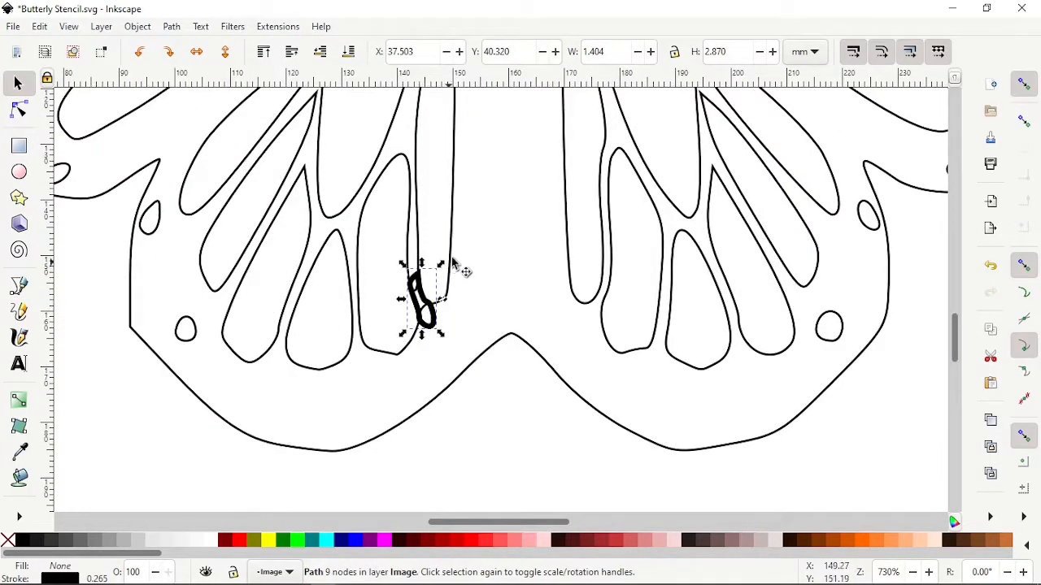
key("shift")
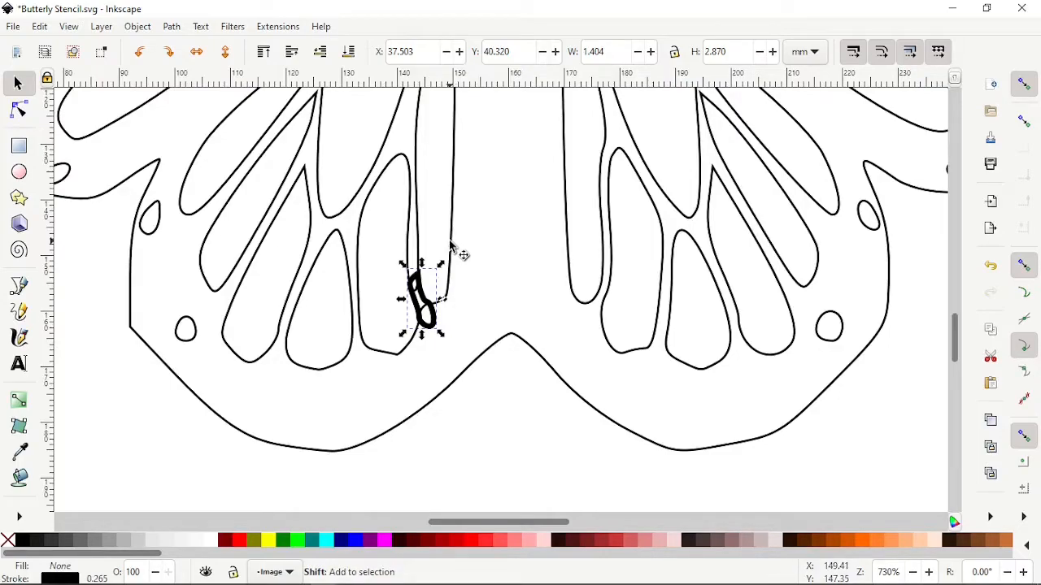
left_click(452, 246, "shift")
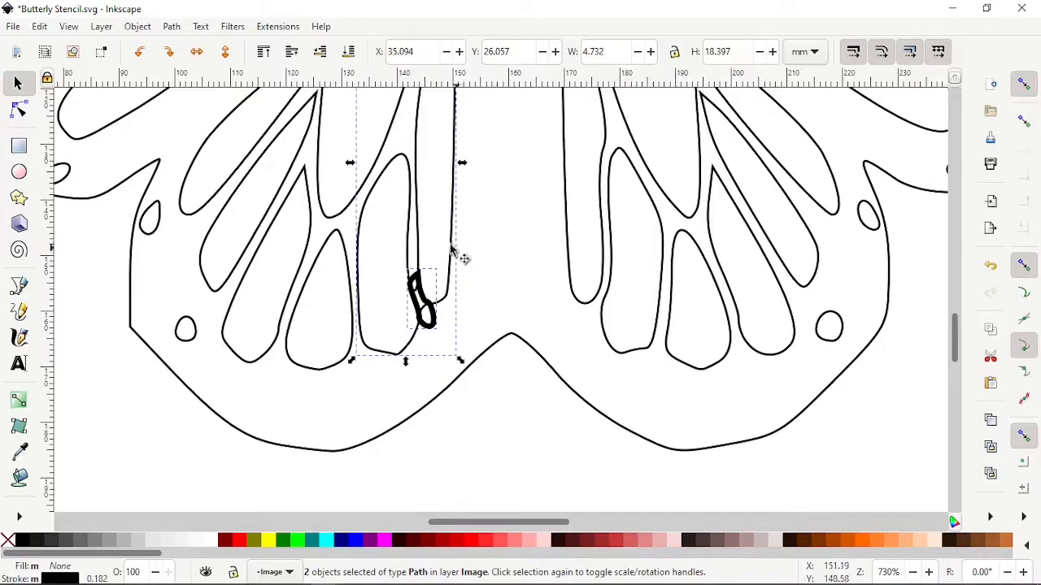
left_click(171, 26)
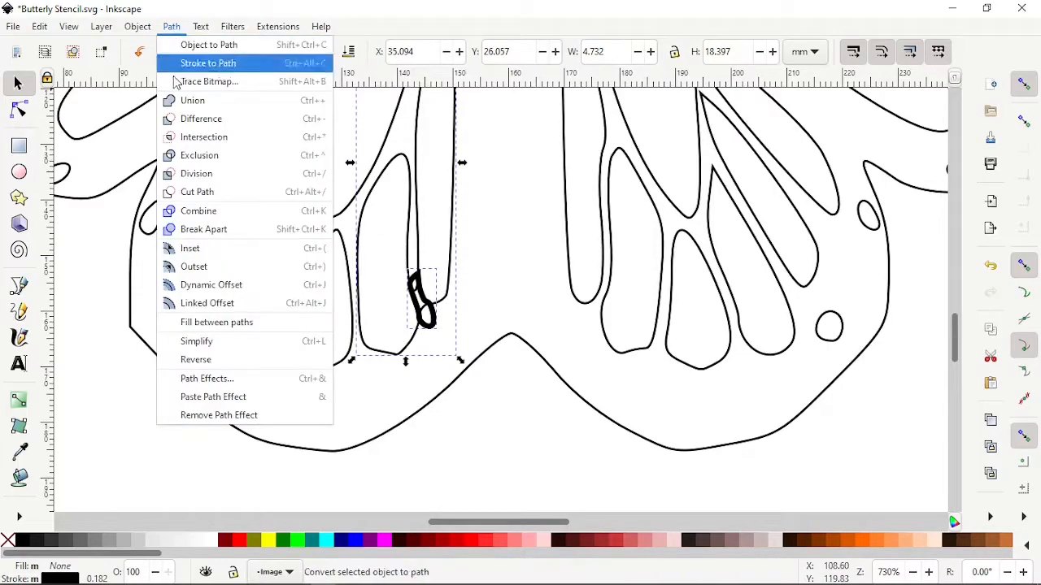
left_click(196, 173)
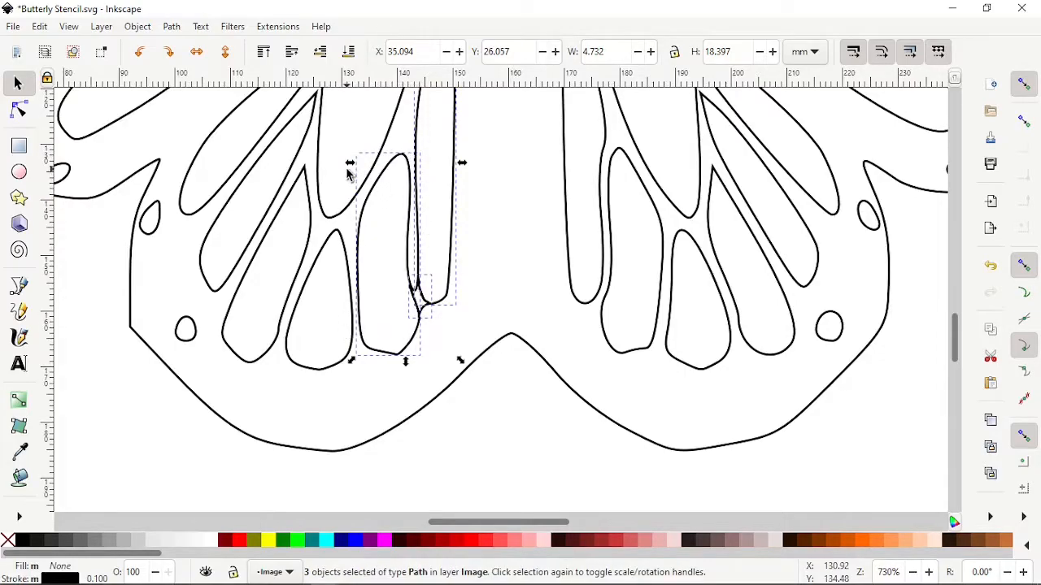
left_click(493, 395)
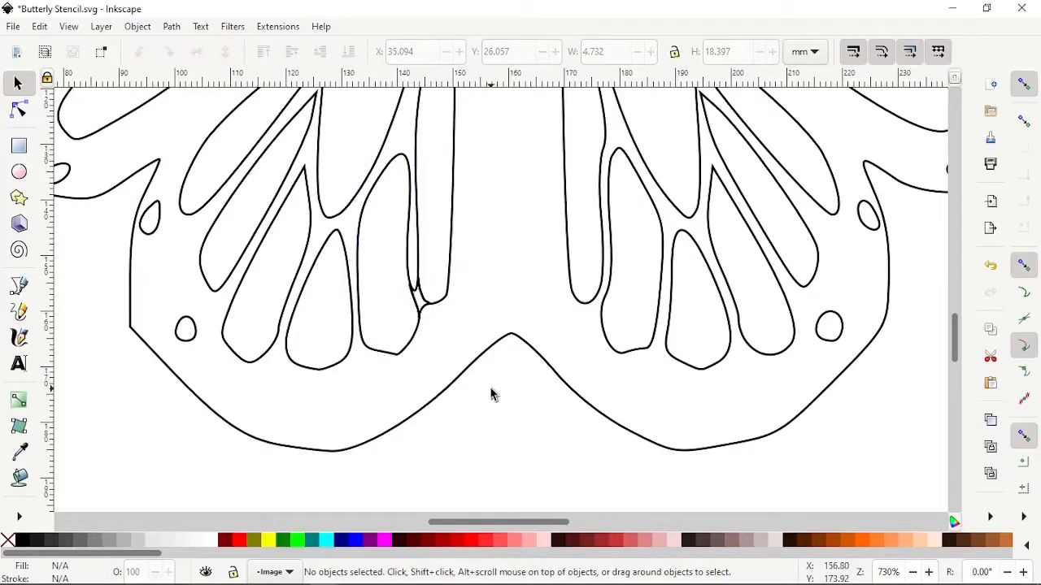
Delete the small leftover piece between the two separated cells of the left lower wing.
left_click(422, 313)
left_click(435, 320)
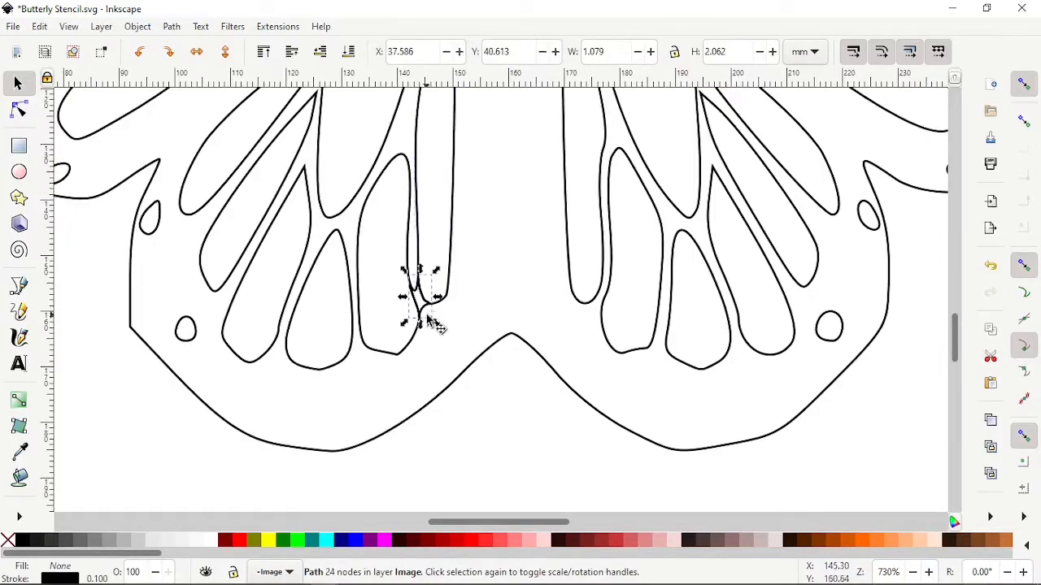
key("Delete")
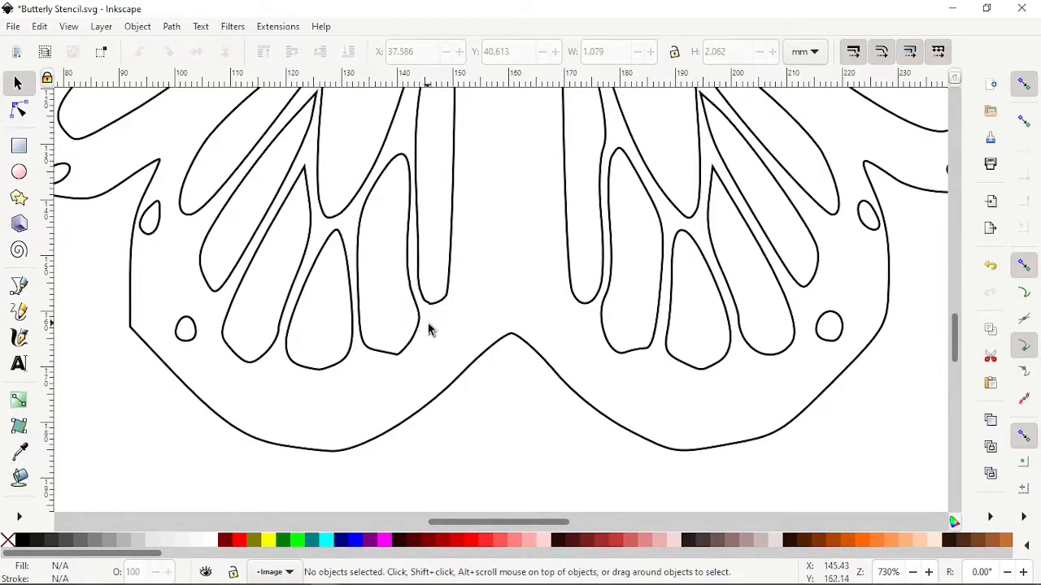
Shorten both handles of the outline node at the bottom of the right lower wing to smooth its edge.
scroll(493, 353, "down", 2, "ctrl")
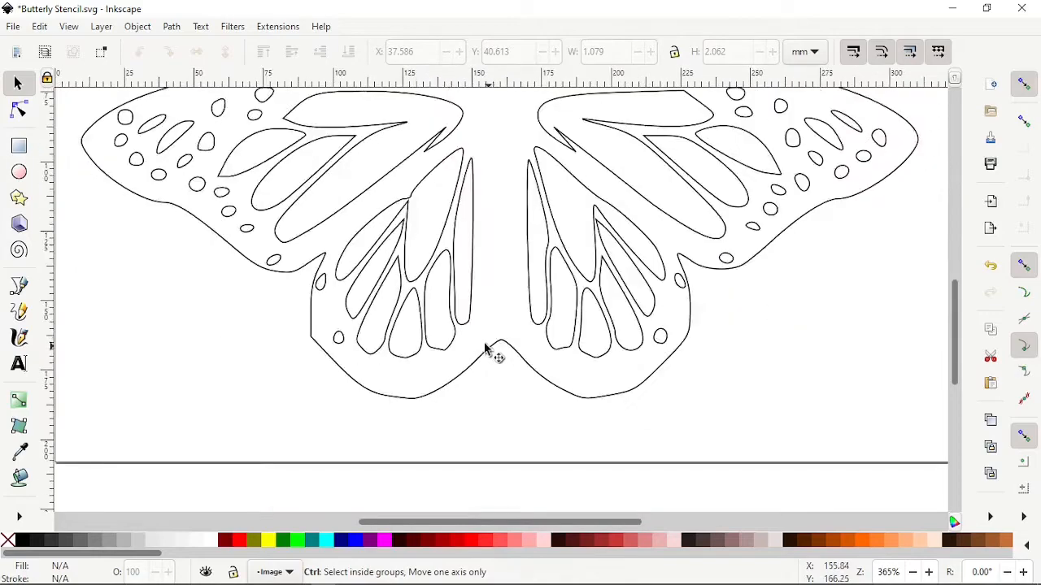
scroll(457, 317, "up", 1, "ctrl")
scroll(460, 326, "down", 3, "ctrl")
scroll(406, 302, "up", 4, "ctrl")
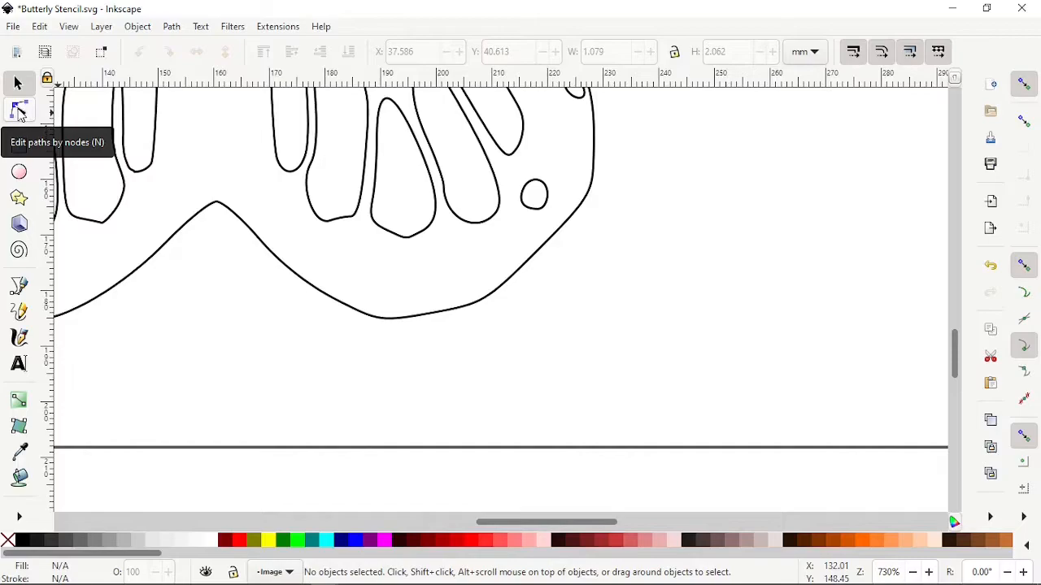
left_click(19, 111)
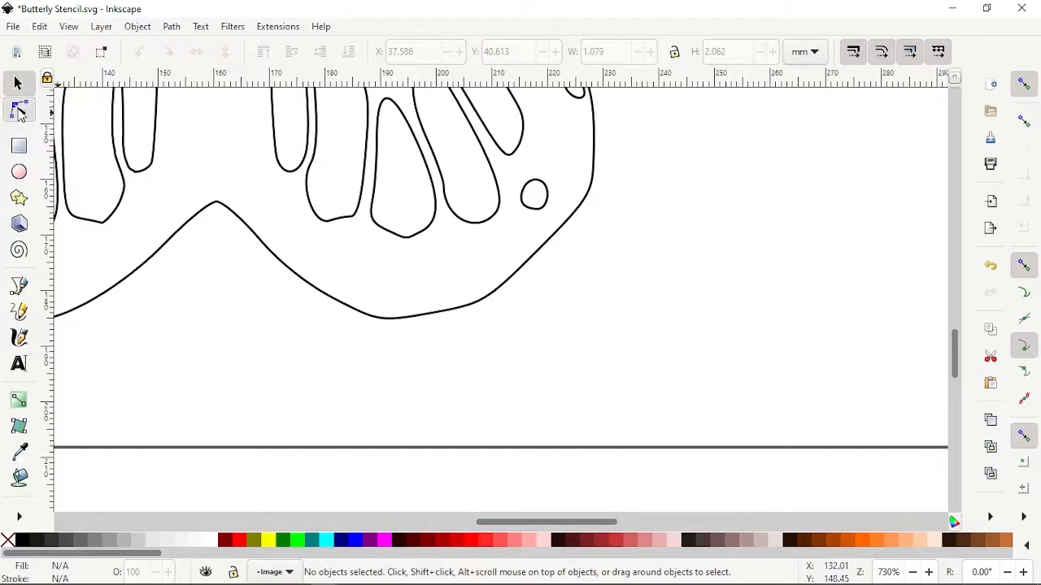
left_click(520, 276)
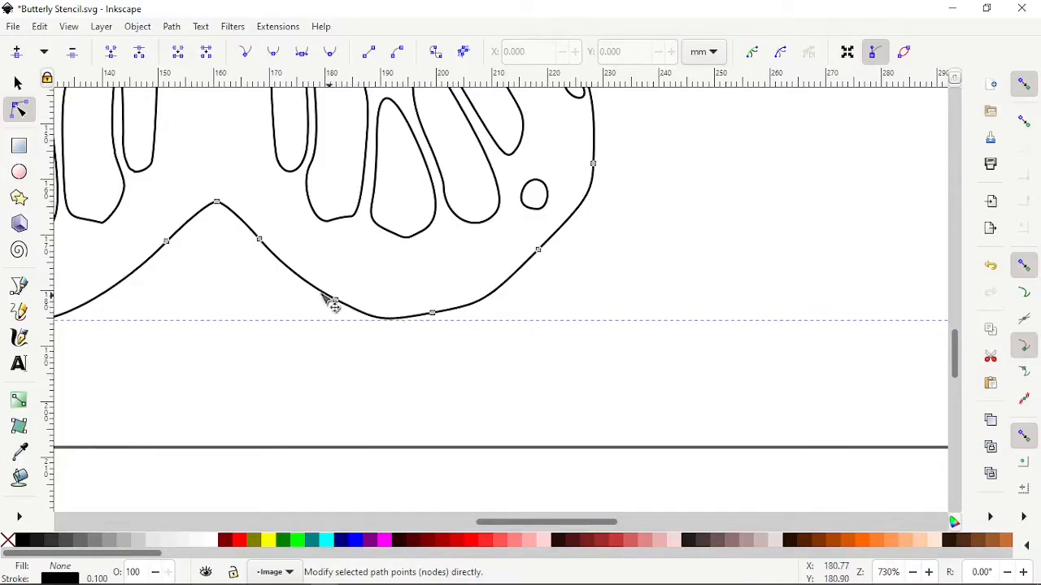
scroll(460, 317, "up", 2, "ctrl")
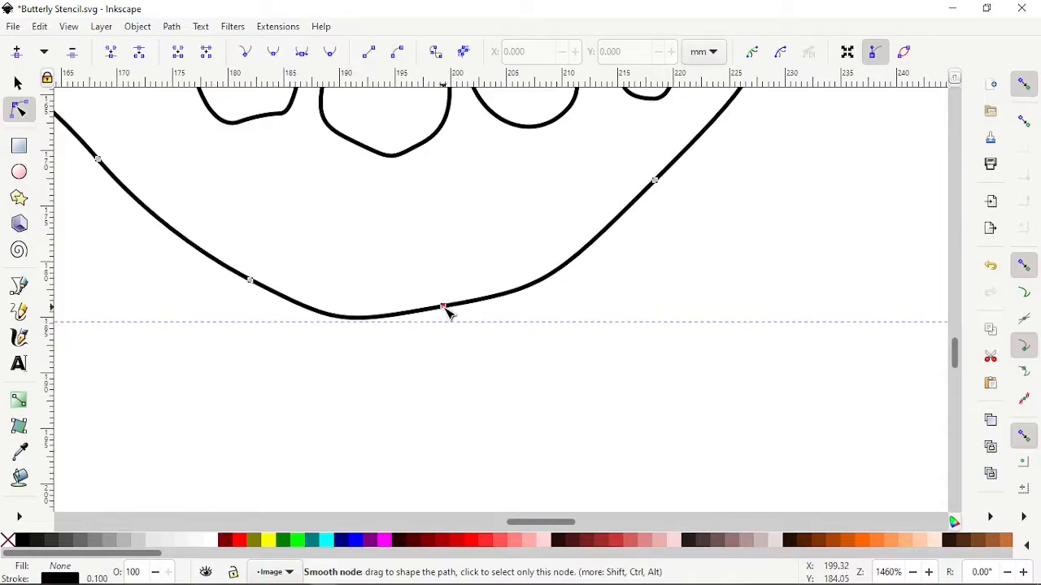
left_click(445, 310)
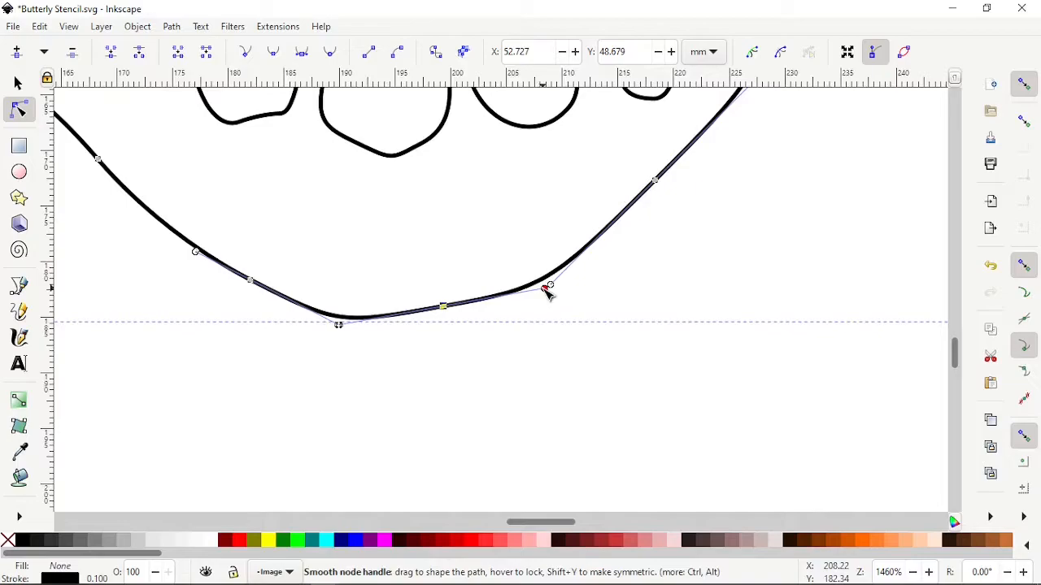
left_click_drag(546, 291, 496, 304)
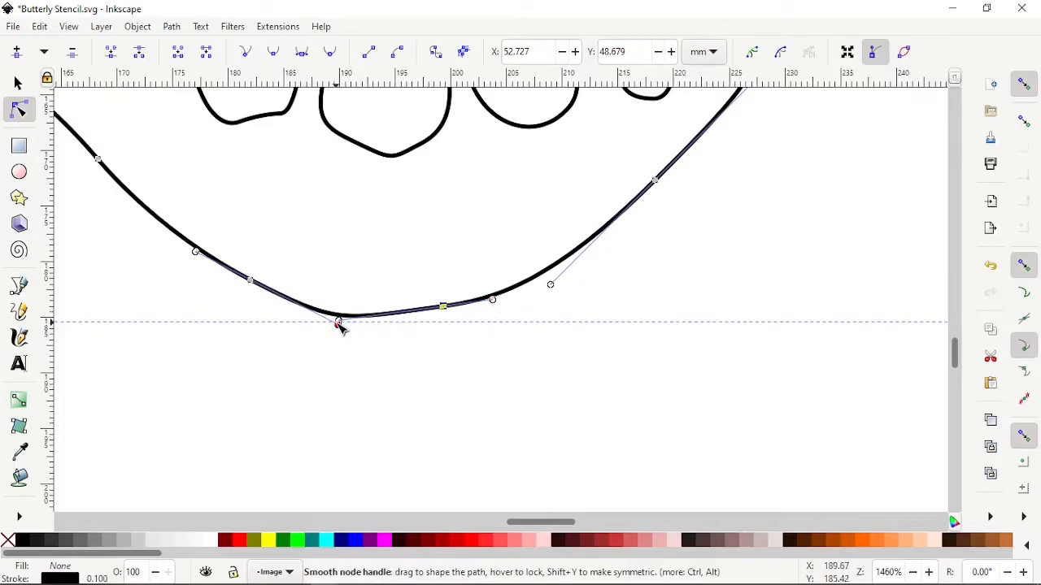
left_click_drag(340, 324, 380, 316)
Adjust the facing handles of the two neighbouring nodes to round the bottom edge of the right lower wing.
scroll(505, 345, "down", 2)
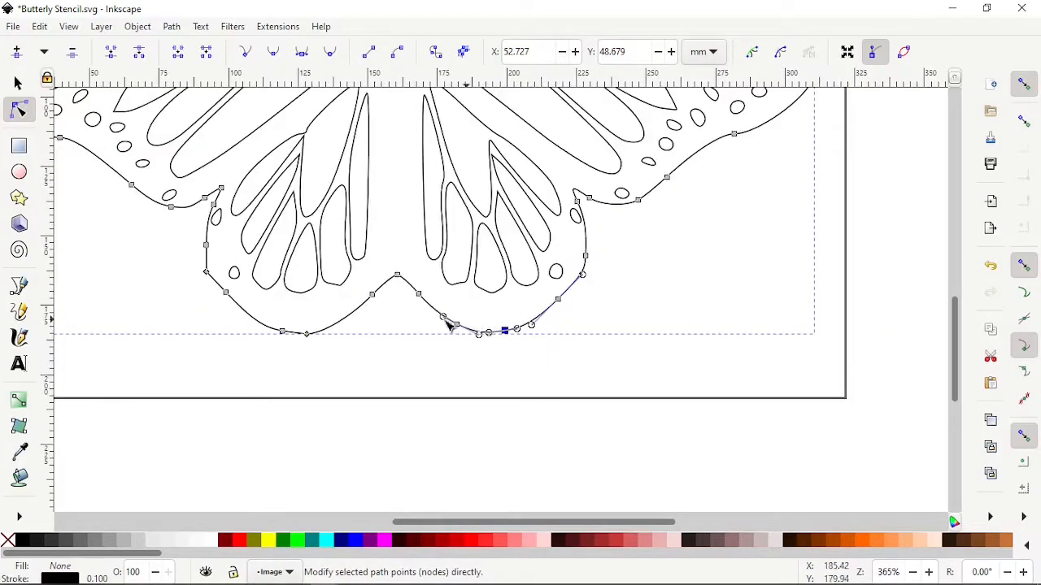
scroll(492, 342, "up", 4)
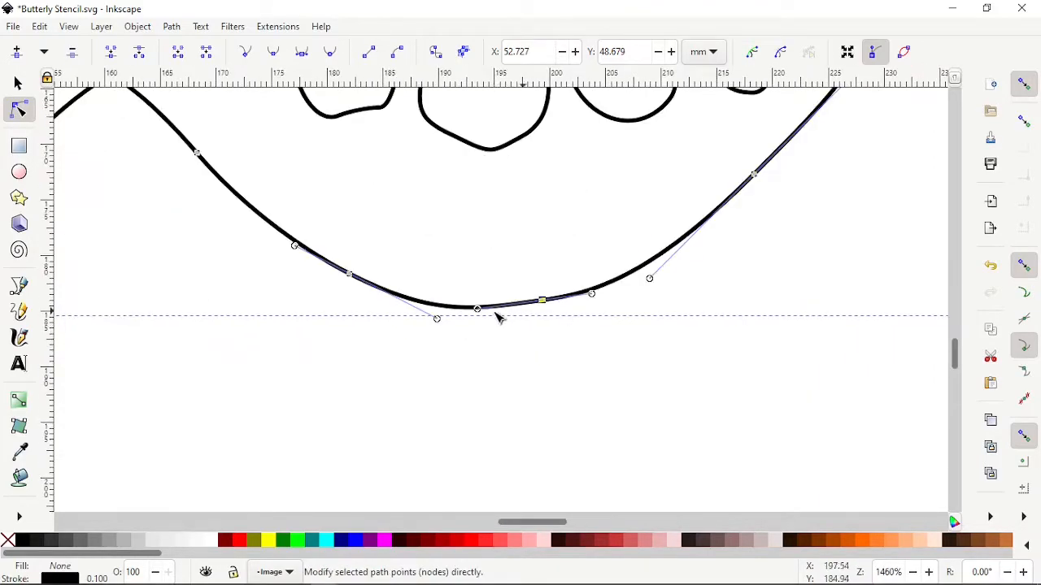
left_click_drag(440, 323, 413, 311)
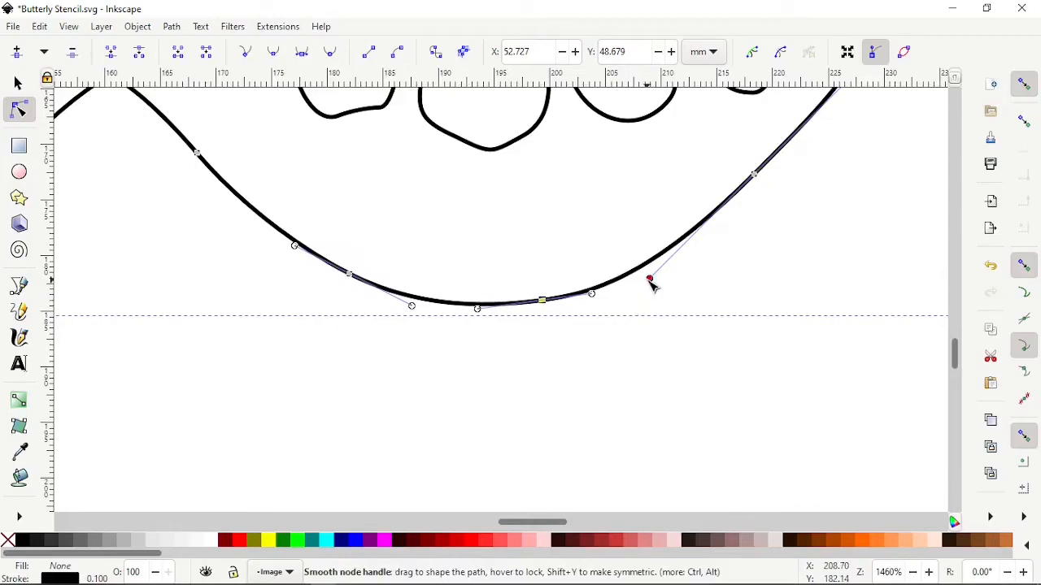
left_click_drag(653, 284, 659, 285)
Make the outer corner node of the left lower wing smooth and move it slightly inward.
scroll(659, 285, "down", 4)
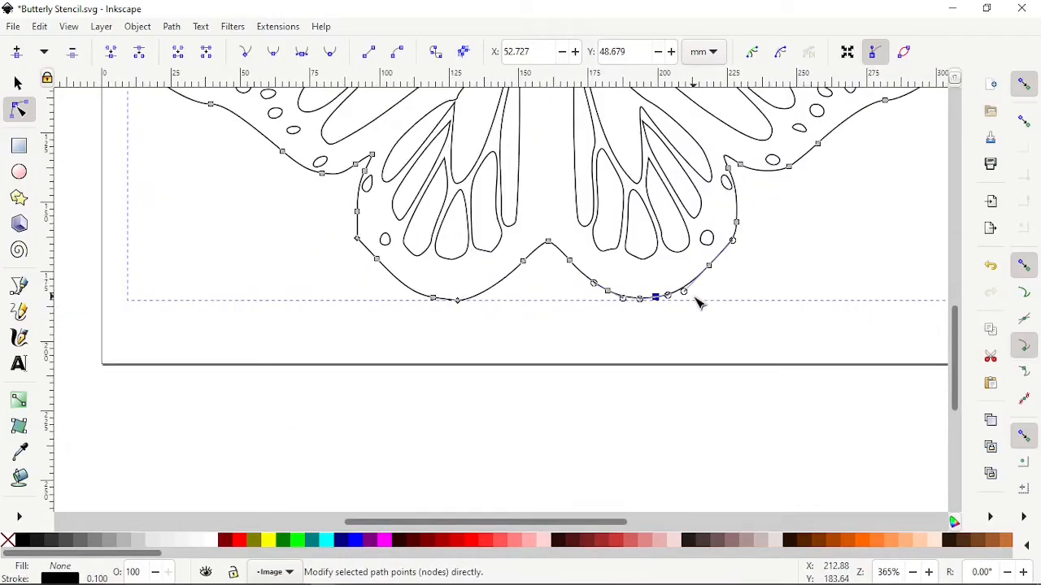
scroll(353, 234, "up", 4)
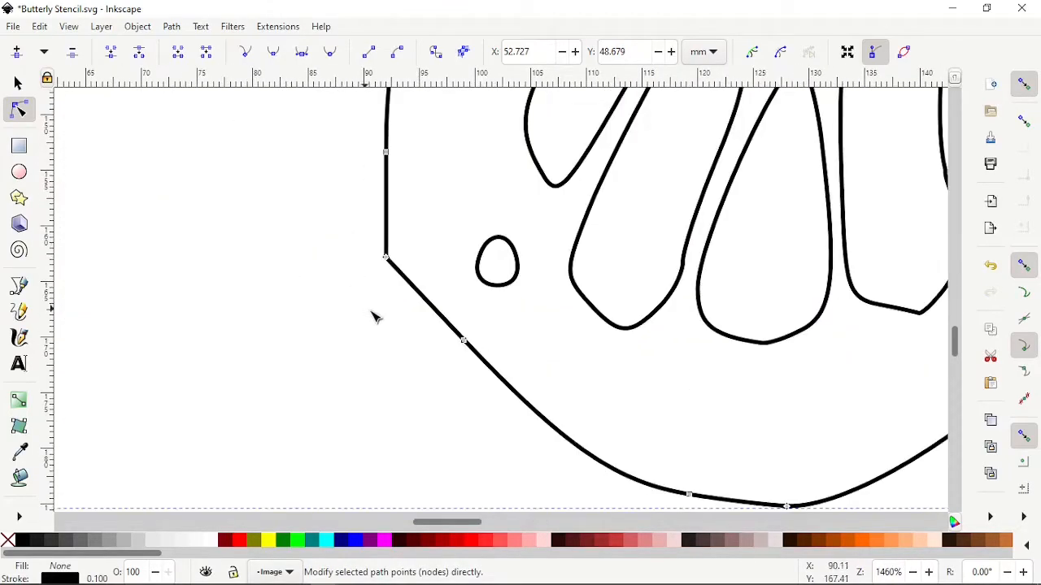
scroll(374, 317, "down", 2)
scroll(370, 305, "up", 1)
scroll(366, 299, "down", 1)
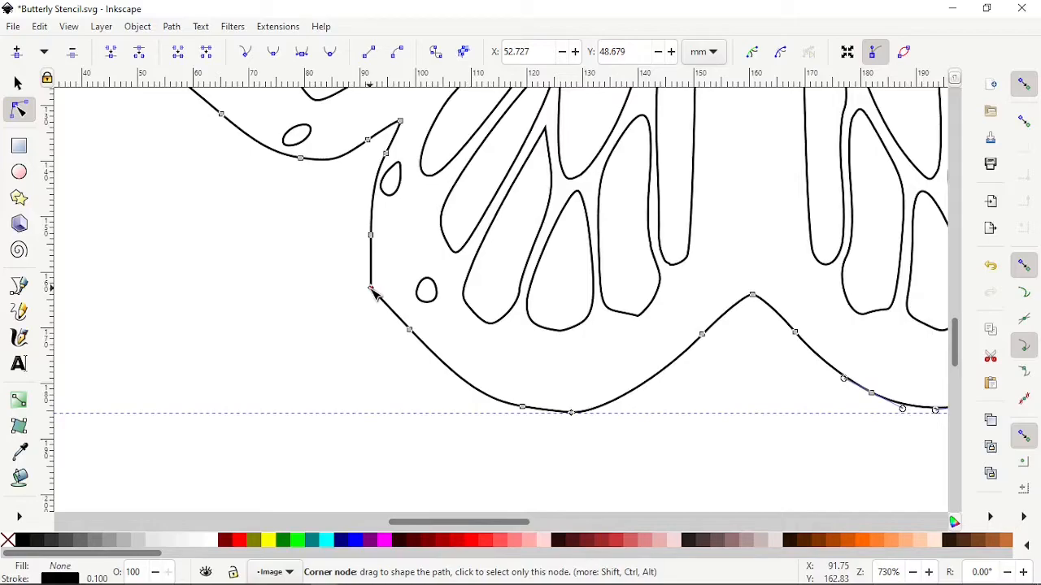
left_click(371, 289)
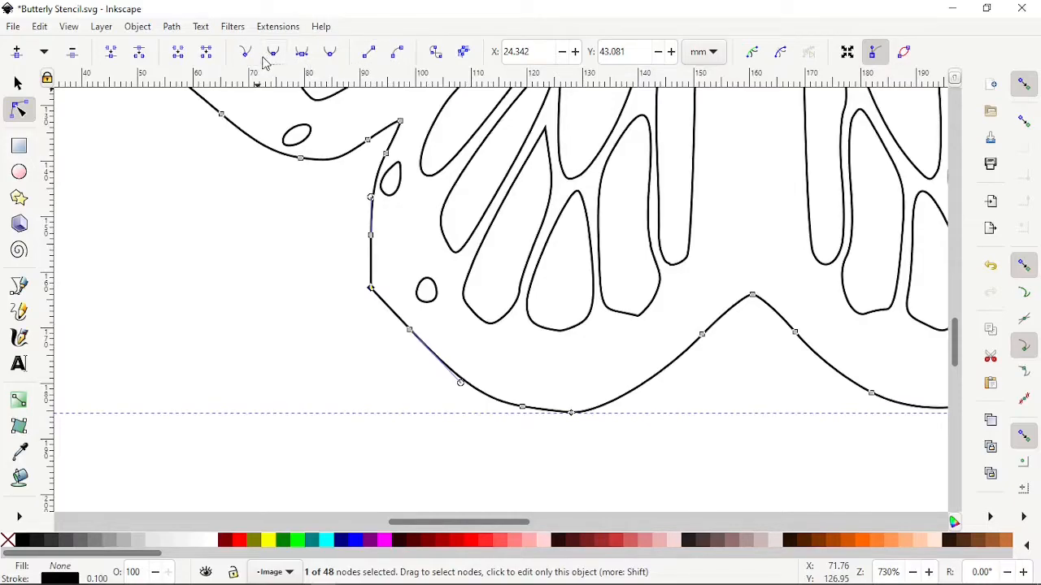
key("ctrl+z")
left_click(275, 53)
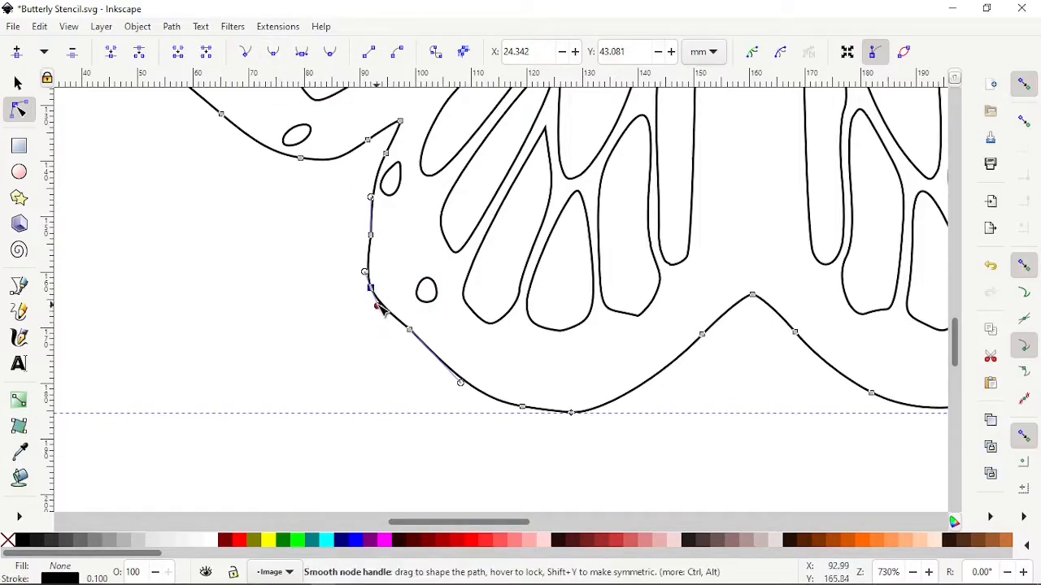
left_click_drag(381, 309, 386, 288)
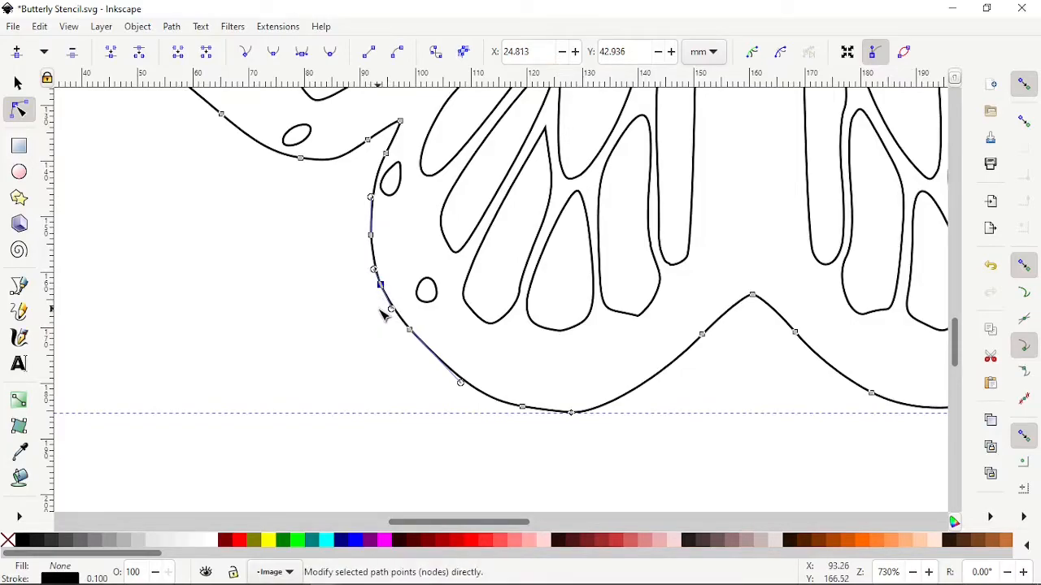
Delete the smoothed outer node of the left lower wing so its outline forms one continuous curve.
left_click(392, 293)
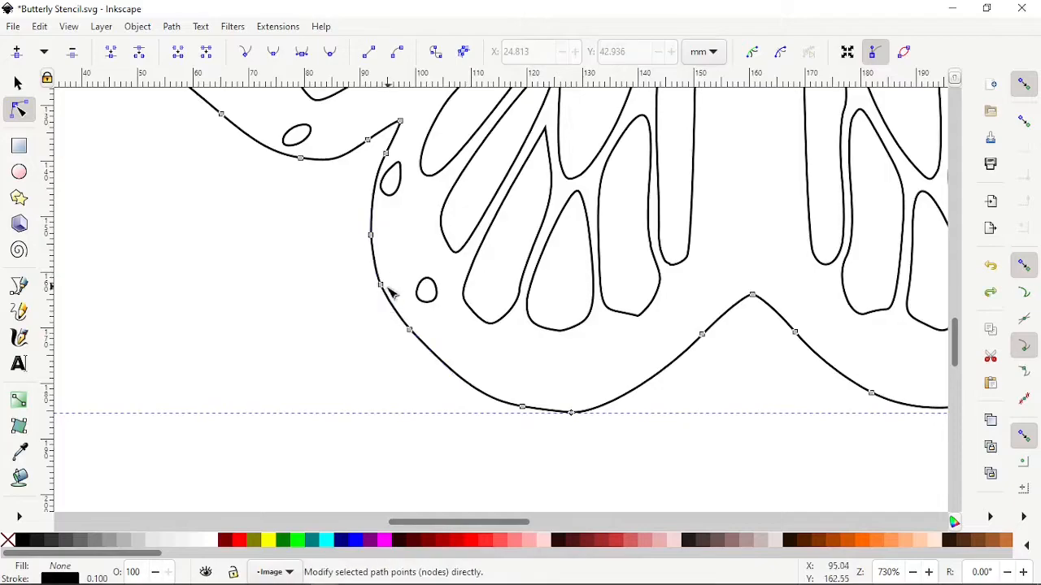
left_click(382, 285)
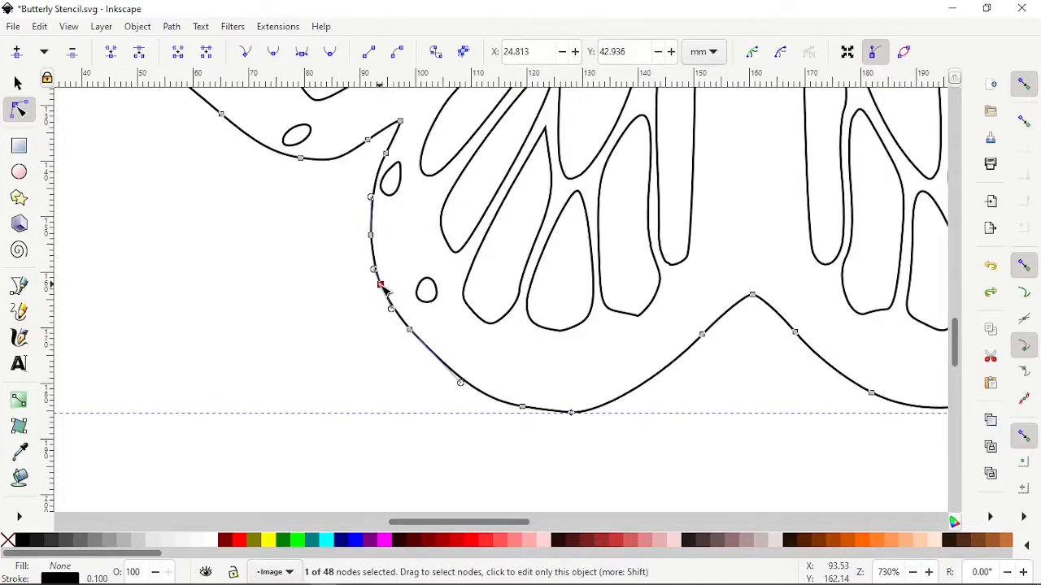
key("Delete")
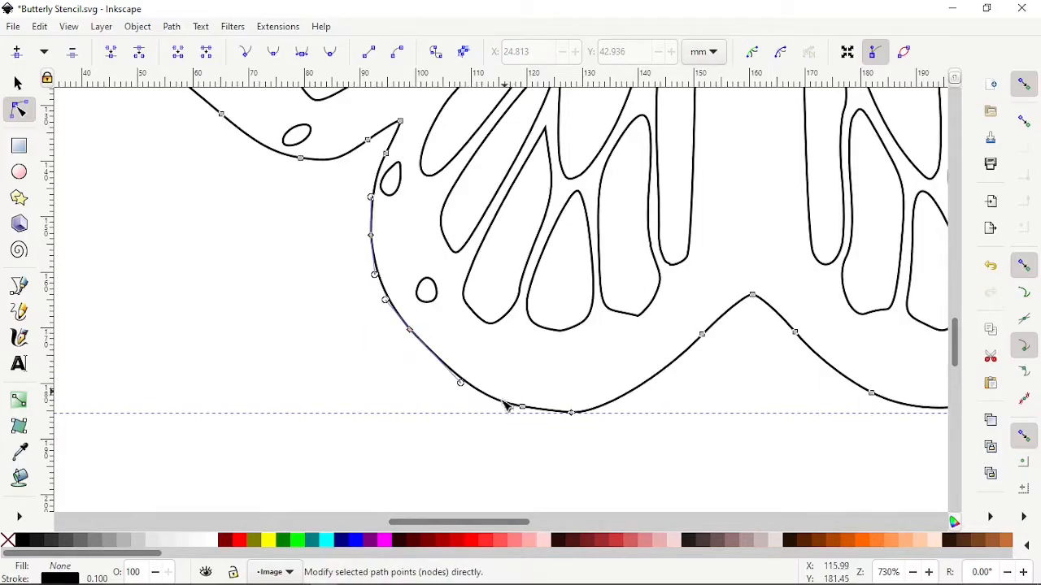
scroll(413, 358, "down", 4)
scroll(399, 379, "up", 1)
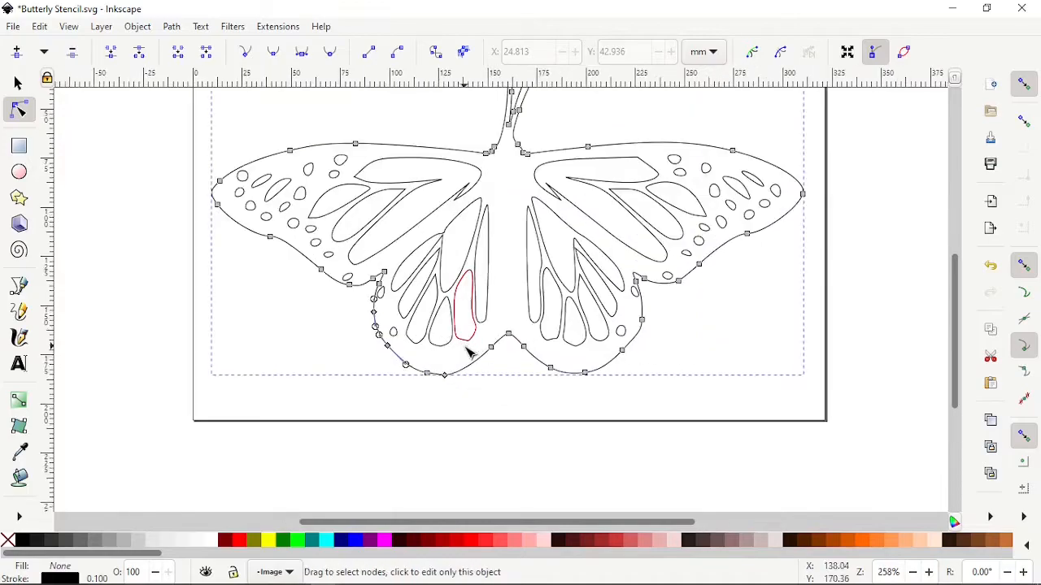
scroll(396, 385, "down", 2)
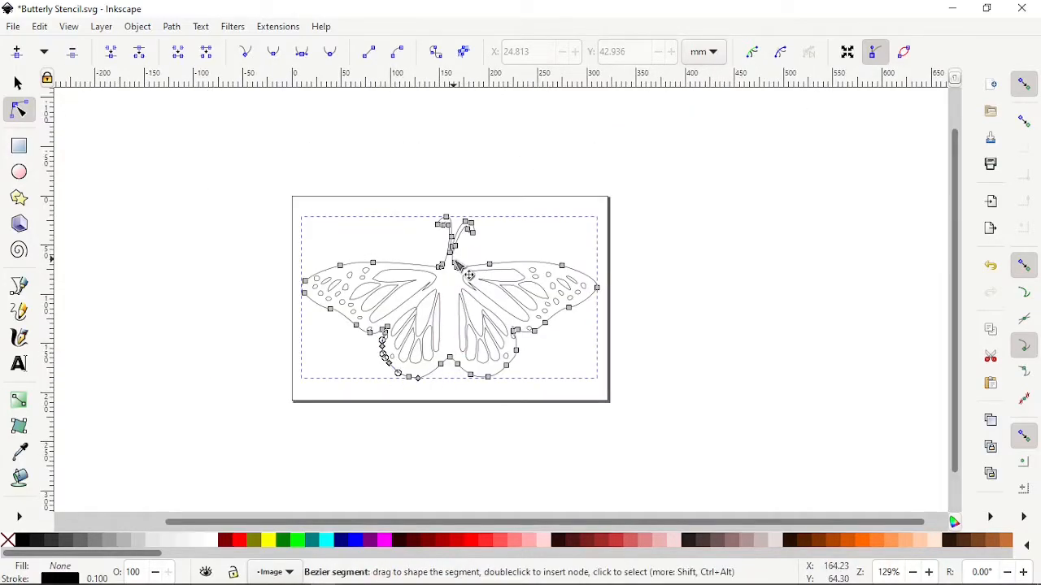
scroll(468, 275, "up", 2)
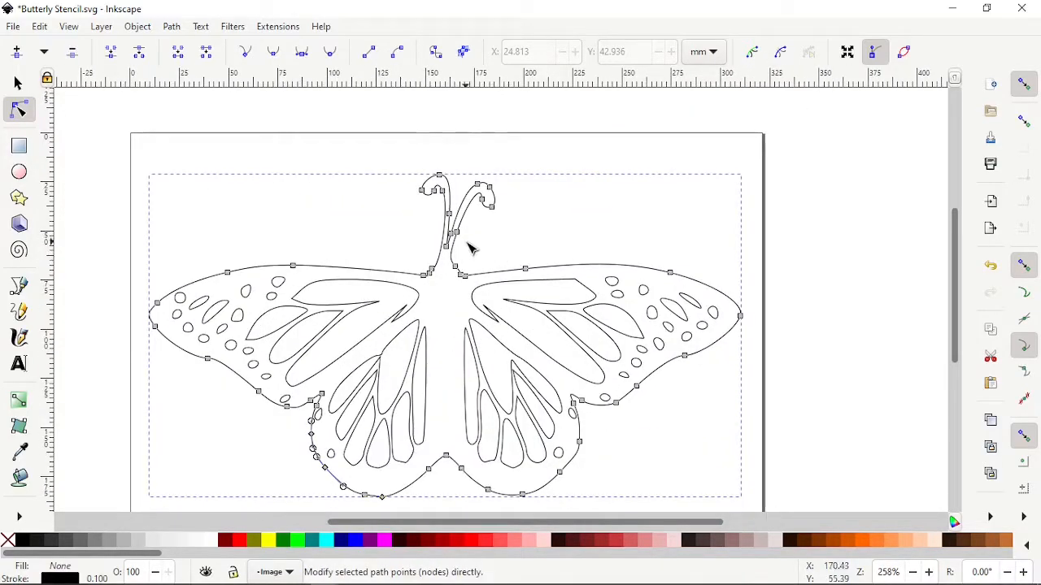
scroll(470, 248, "down", 2)
scroll(488, 260, "up", 2)
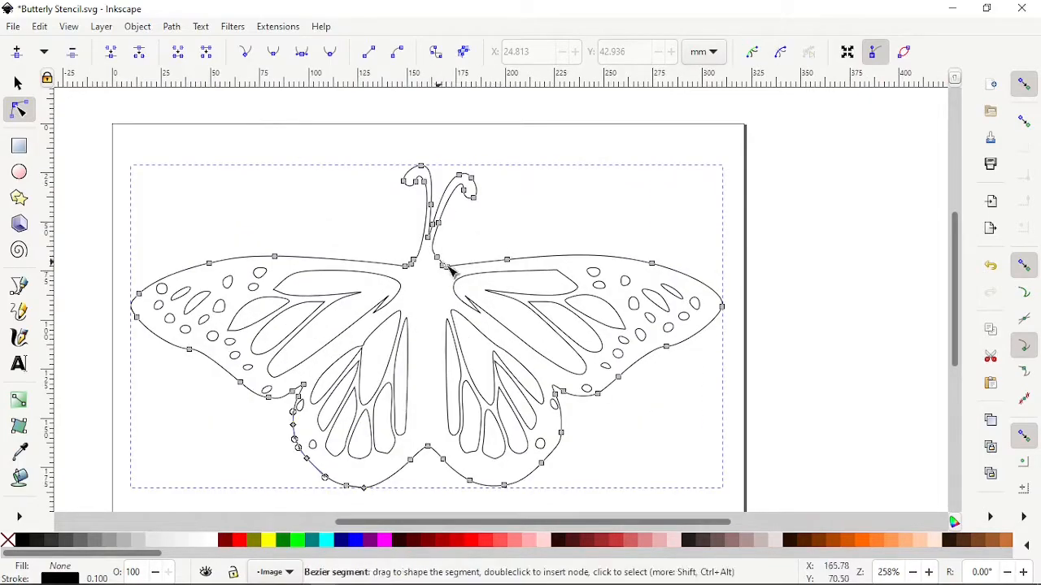
scroll(454, 281, "down", 2)
scroll(372, 290, "up", 2)
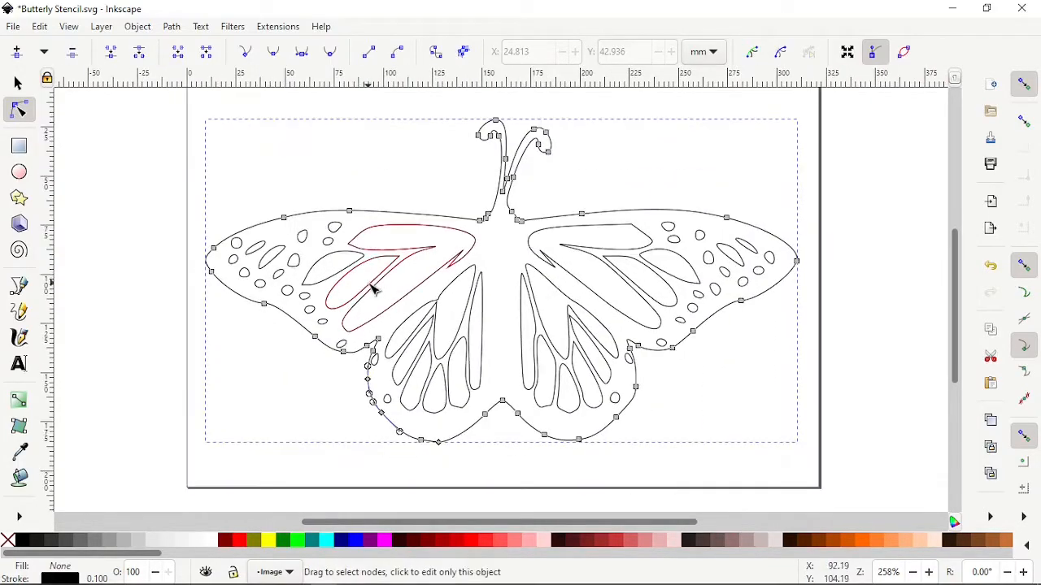
Select the small rounded spot on the left upper wing, enlarge it to about 1.71 by 1.85 mm and rotate it slightly.
left_click(19, 85)
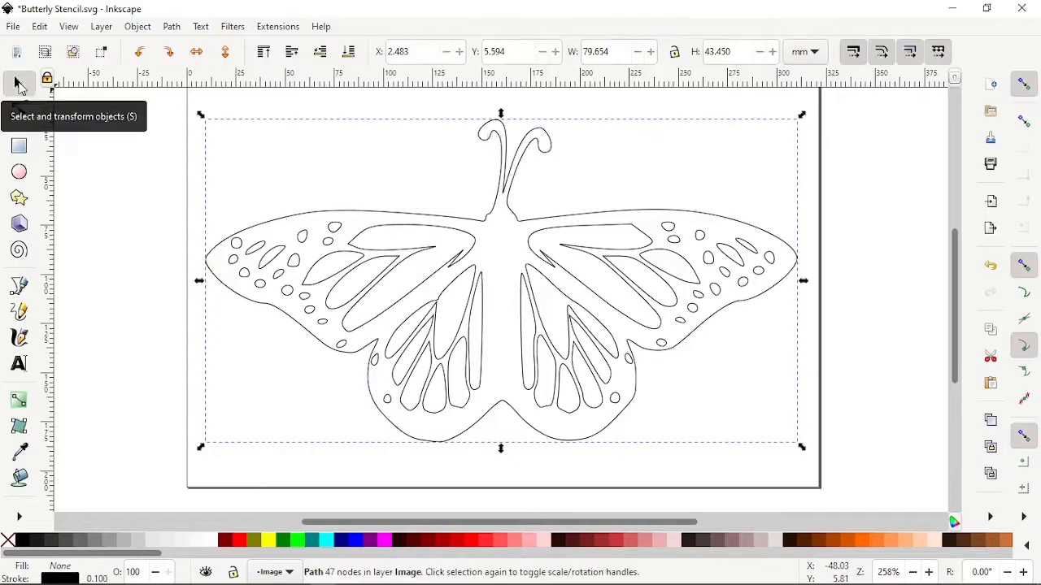
scroll(301, 271, "up", 3)
scroll(297, 271, "up", 2)
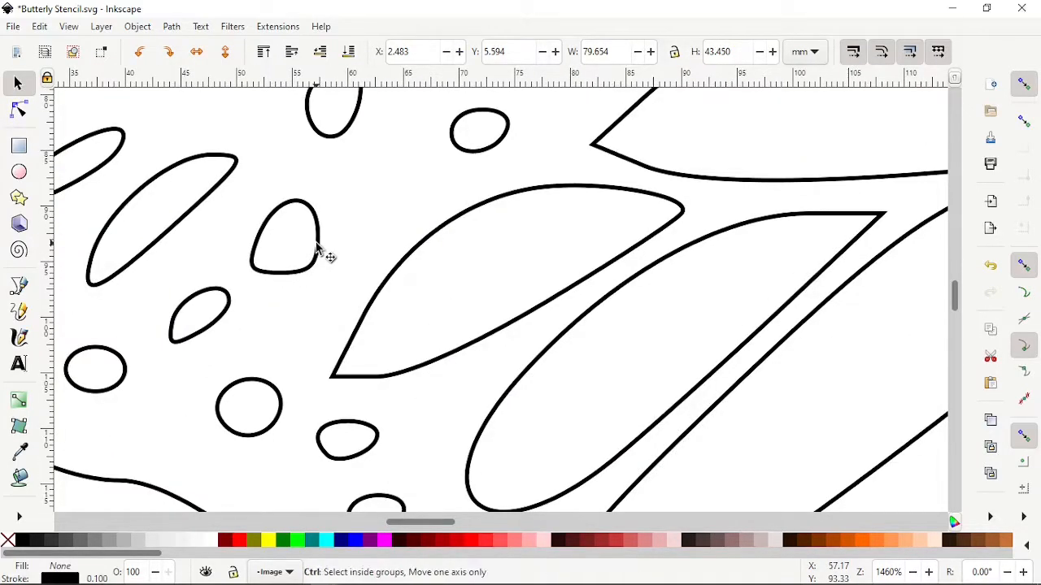
left_click(319, 248)
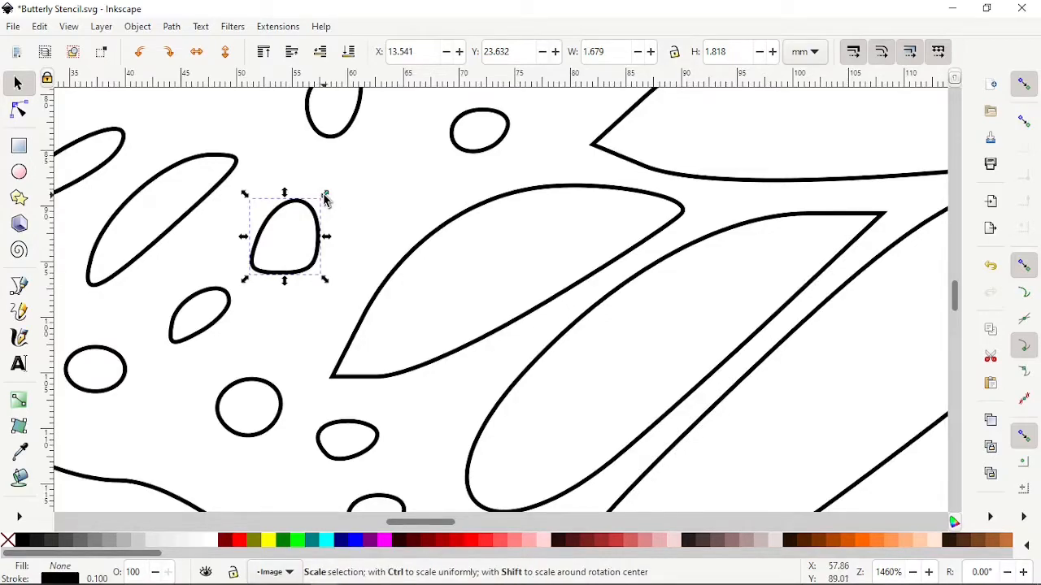
left_click_drag(324, 198, 396, 200)
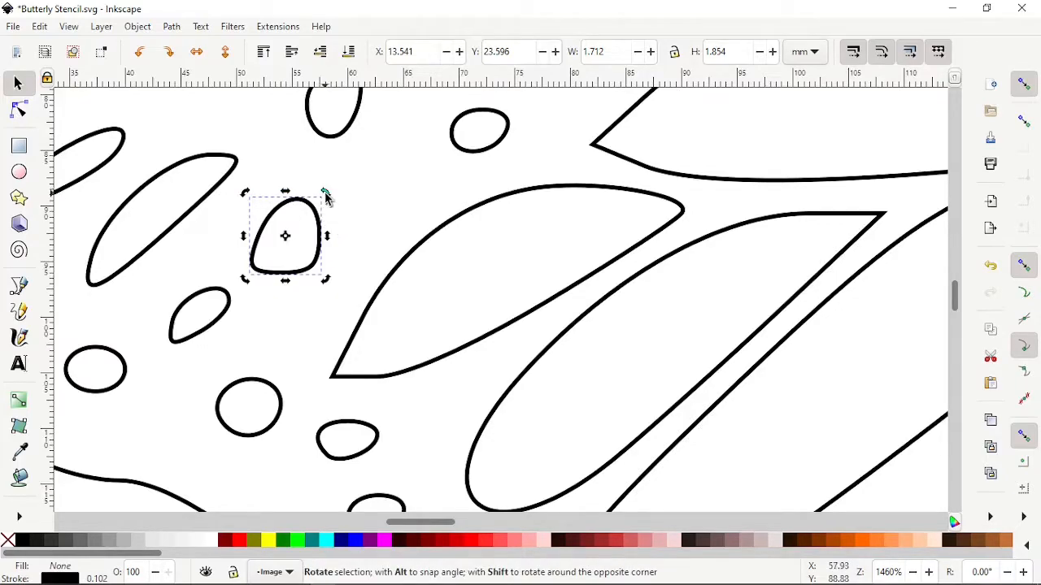
left_click_drag(326, 196, 358, 213)
key("5")
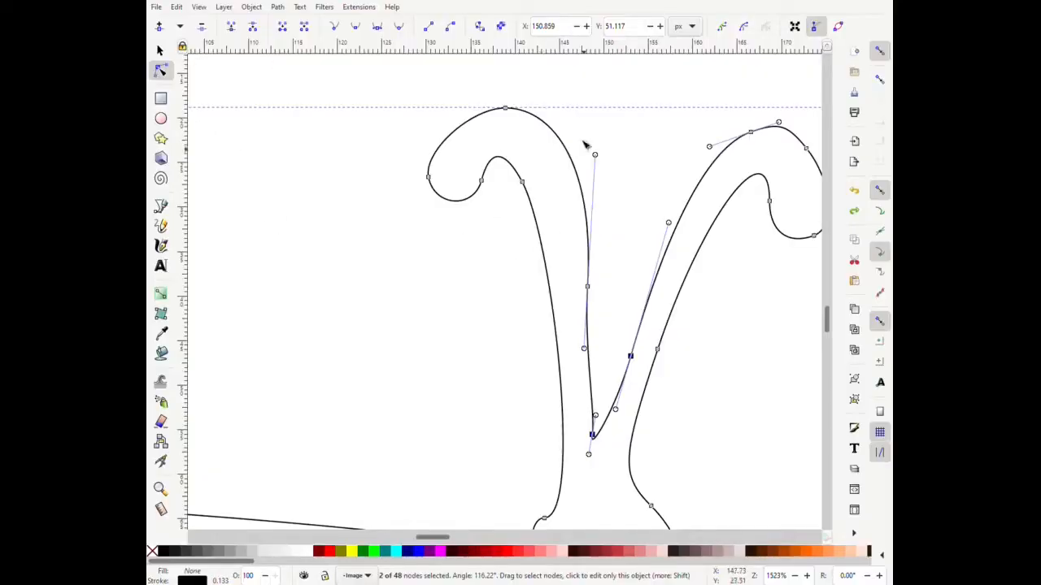
Round the notch between the two antennae and adjust the node and handle on the left antenna's inner edge.
mouse_move(589, 455)
left_mouse_down()
mouse_move(612, 437)
mouse_move(598, 441)
mouse_move(592, 463)
mouse_move(572, 464)
left_mouse_up()
left_click_drag(587, 286, 580, 278)
left_click_drag(577, 340, 585, 349)
left_click_drag(580, 278, 572, 280)
Reposition the top node of the left antenna and move the node at its base slightly upward.
left_click_drag(505, 108, 488, 123)
scroll(529, 309, "down", 2, "ctrl")
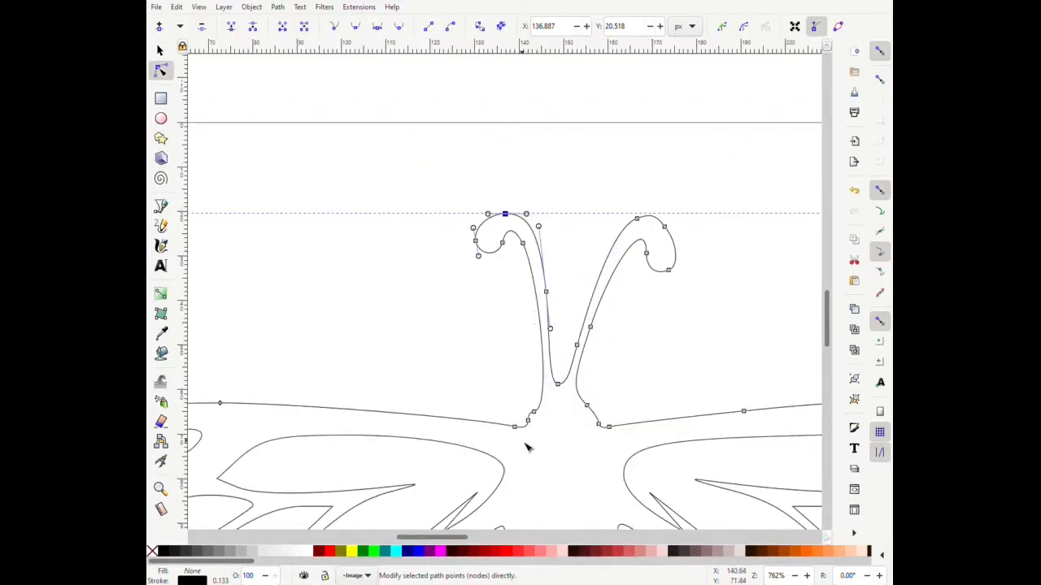
scroll(542, 431, "up", 2, "ctrl")
left_click_drag(556, 351, 567, 341)
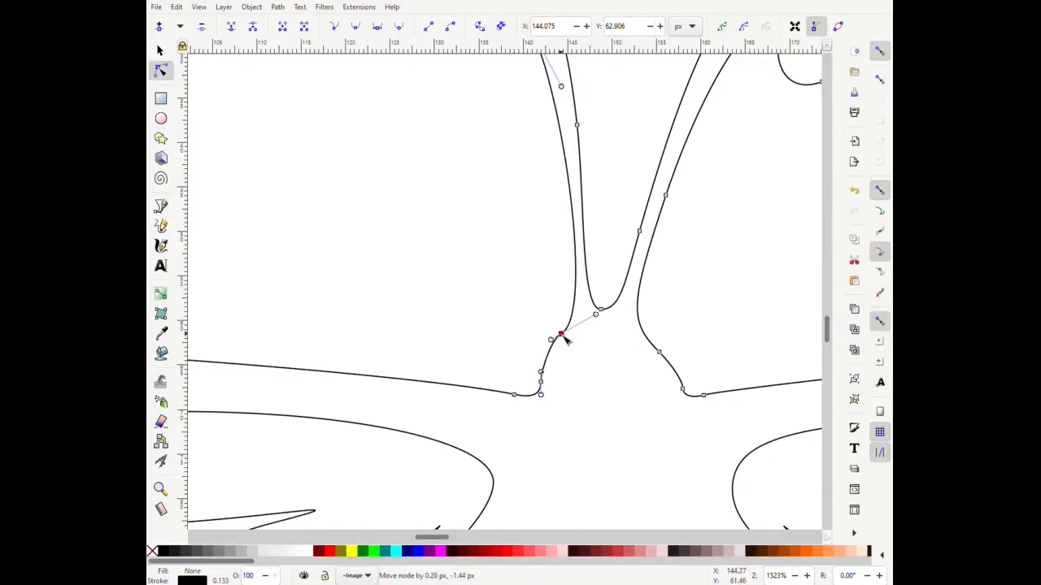
Make a node of the wing drawing smooth and adjust its handle to round the curve.
scroll(567, 340, "down", 6, "ctrl")
scroll(372, 348, "up", 5, "ctrl")
left_click(459, 284)
left_click_drag(422, 314, 445, 259)
left_click(356, 27)
left_click(446, 271)
Adjust further nodes and handles of the wing shapes to even out their curves.
scroll(437, 256, "down", 2, "ctrl")
scroll(647, 272, "up", 2, "ctrl")
scroll(650, 274, "up", 2, "ctrl")
left_click(591, 302)
left_click_drag(592, 247, 632, 198)
scroll(561, 213, "down", 4, "ctrl")
scroll(539, 275, "up", 2, "ctrl")
left_click_drag(540, 276, 493, 308)
left_click(599, 200)
left_click(598, 216)
left_click(599, 200)
left_click_drag(601, 196, 618, 204)
Delete the surplus nodes forming the spur on the right edge of the wide inner cell in the left lower wing.
scroll(567, 204, "down", 5, "ctrl")
scroll(566, 285, "up", 8, "ctrl")
left_click(579, 296)
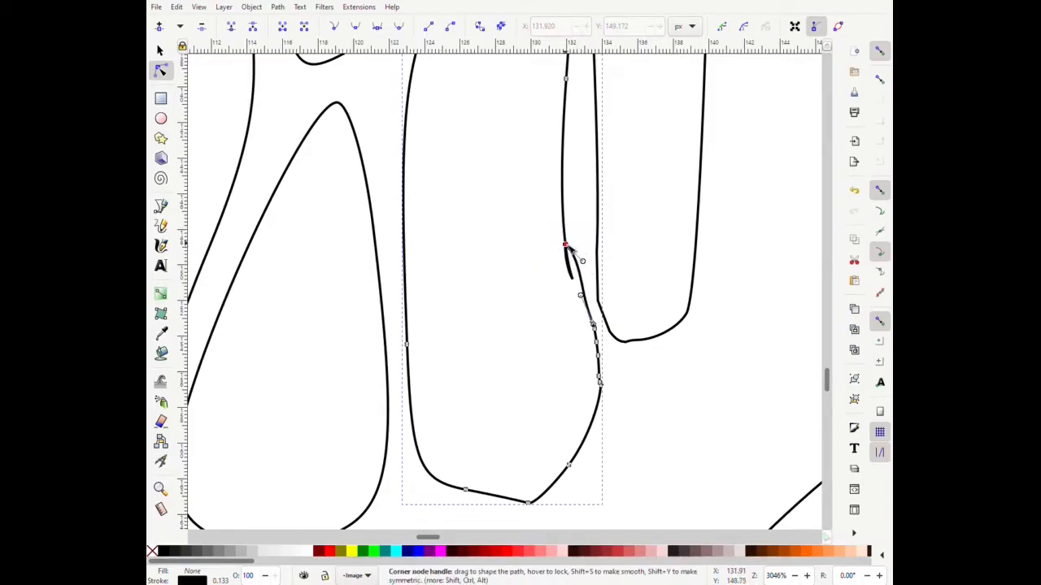
left_click_drag(565, 244, 572, 279)
key("Delete")
left_click(565, 244)
key("Delete")
Delete the tiny stray path beside the right edge of the wide inner cell.
left_click(570, 275)
left_click(567, 295)
left_click(572, 282)
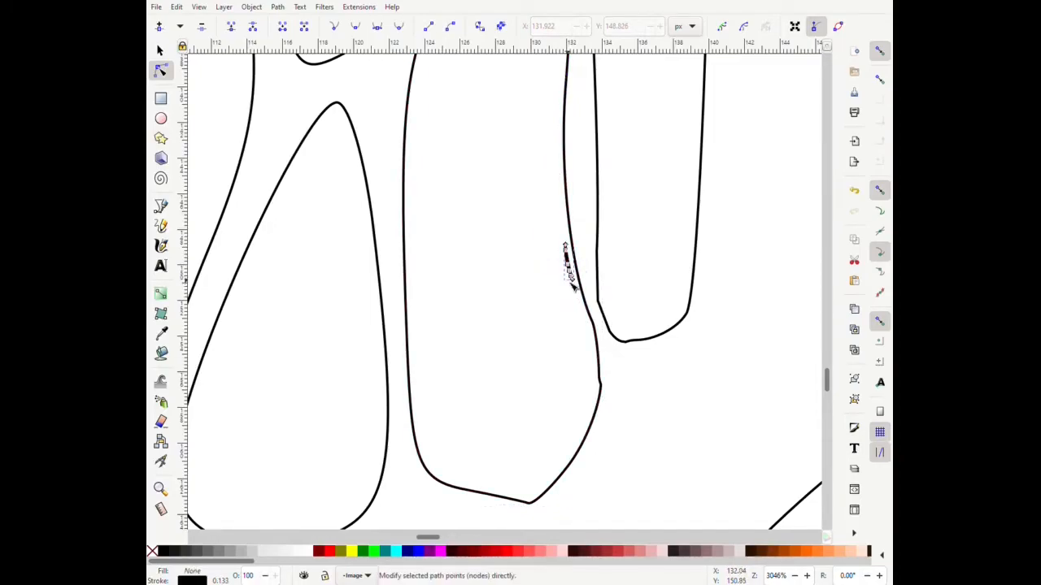
key("Delete")
key("s")
key("Delete")
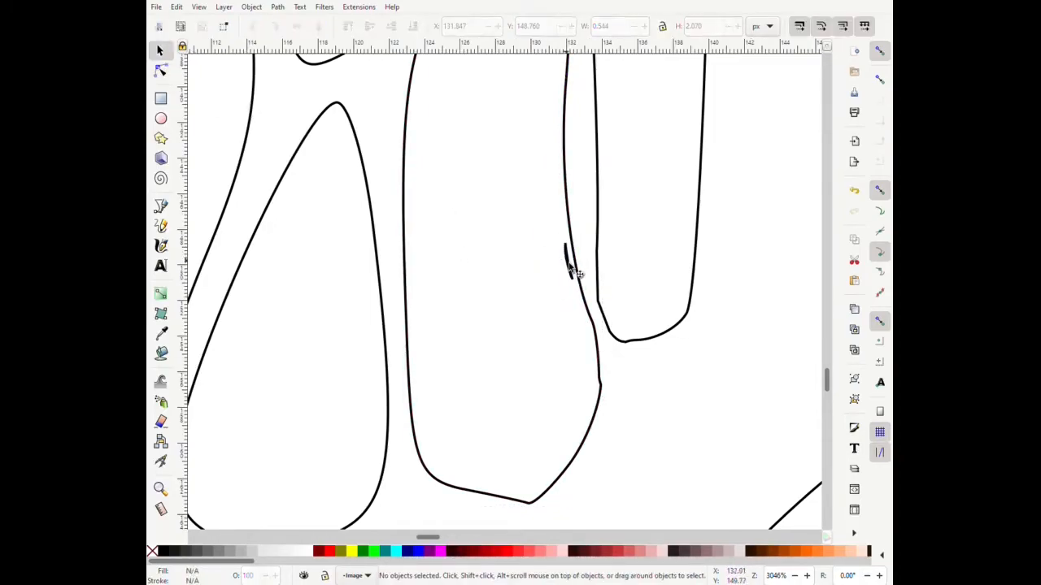
Make the kinked node on the lower right edge of the wide inner cell smooth and adjust its curve.
scroll(484, 243, "down", 1)
key("n")
left_click(590, 268)
left_click(599, 257)
left_click(597, 254)
left_click(601, 337)
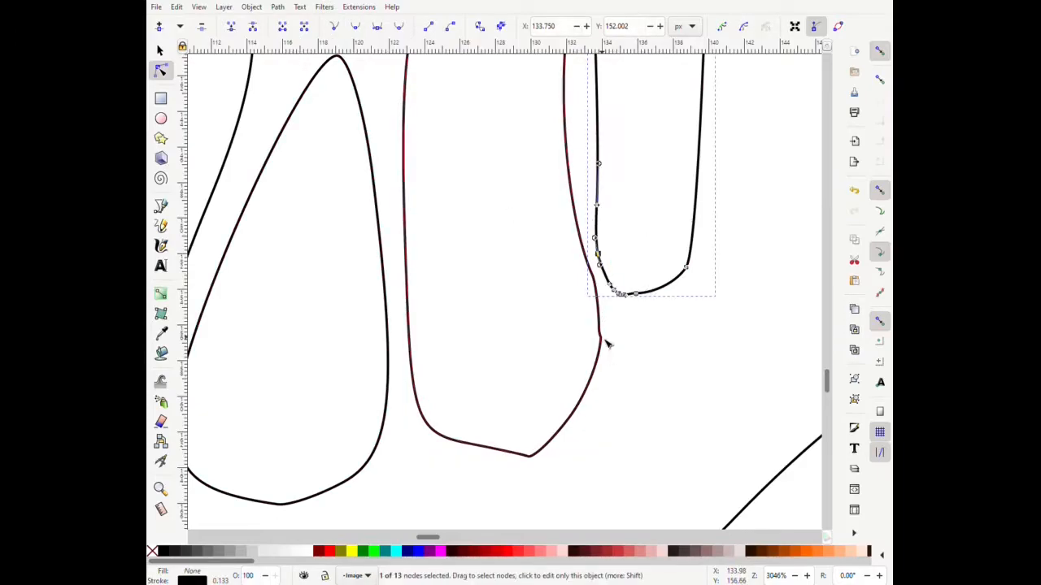
left_click(600, 337)
left_click(355, 26)
left_click_drag(623, 337, 599, 365)
Delete two surplus nodes near the kink on the wide inner cell and make the remaining node smooth.
scroll(599, 342, "up", 6)
left_click(610, 277)
key("Delete")
left_click_drag(617, 297, 616, 345)
left_click(616, 296)
key("Delete")
left_click(616, 345)
left_click(355, 26)
Delete the surplus nodes clustered around the bottom of the narrow cell next to the wide inner cell.
scroll(609, 297, "down", 10)
scroll(580, 288, "up", 5)
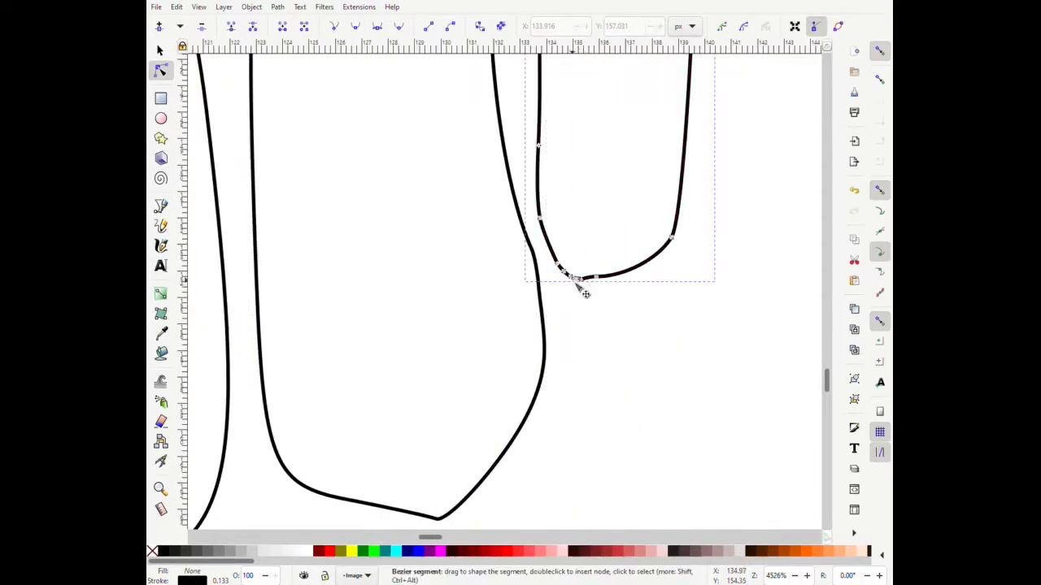
left_click(574, 420)
key("Delete")
left_click(577, 421)
left_click(554, 405)
key("Delete")
left_click(529, 392)
left_click_drag(530, 392, 504, 295)
key("Delete")
left_click_drag(533, 404, 515, 353)
key("Delete")
Remove another surplus node and adjust the handles to even out the facing edges of the narrow and wide cells.
left_click_drag(480, 221, 485, 200)
left_click(552, 398)
left_click_drag(538, 363, 544, 366)
left_click(534, 286)
key("Delete")
scroll(566, 392, "down", 3)
scroll(564, 244, "up", 2)
left_click_drag(497, 230, 527, 221)
scroll(550, 143, "down", 2)
scroll(576, 346, "up", 2)
left_click(568, 350)
Delete the surplus nodes at the bottom of the wide inner cell and make its bottom node smooth.
scroll(553, 366, "down", 1)
left_click(505, 426)
left_click_drag(456, 419, 448, 427)
key("Delete")
left_click(504, 427)
left_click(532, 398)
key("Delete")
key("shift+s")
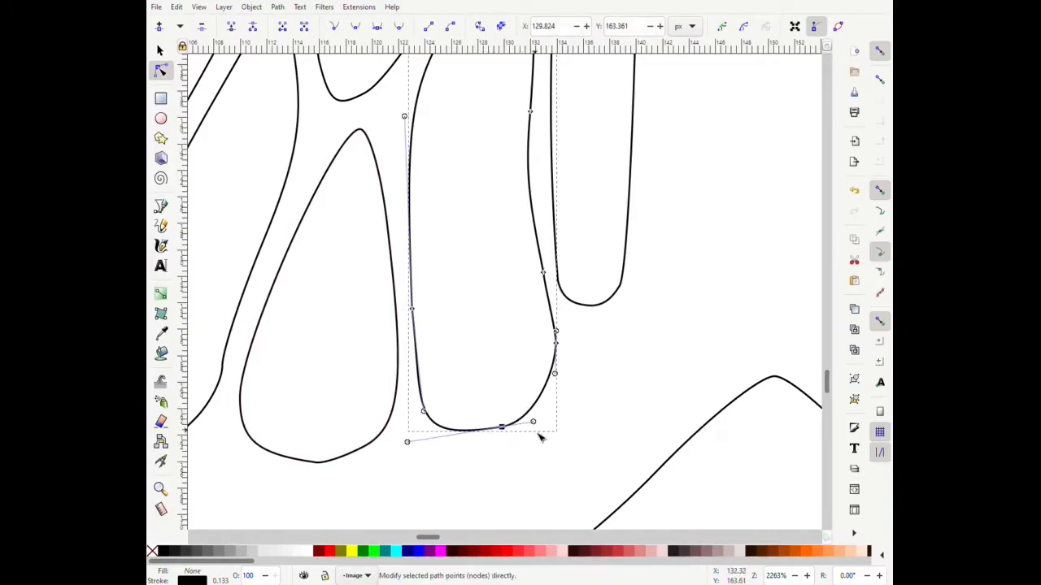
Round the bottom of the teardrop cell in the left lower wing by adjusting its nodes and handles.
scroll(535, 434, "down", 3)
scroll(458, 446, "up", 3)
left_click(455, 443)
left_click(452, 442)
scroll(453, 452, "up", 6)
left_click_drag(515, 383, 615, 379)
scroll(532, 405, "down", 4)
scroll(619, 398, "down", 1)
scroll(378, 267, "up", 2)
left_click(451, 268)
left_click(451, 280)
left_click_drag(450, 304, 431, 304)
scroll(532, 298, "down", 6)
Adjust the nodes along the right edge of the elongated cell beside the teardrop cell, undoing one unwanted move.
left_click(536, 395)
left_click_drag(493, 366, 493, 394)
left_click(509, 312)
left_click_drag(509, 312, 512, 310)
scroll(510, 310, "up", 6)
key("ctrl+z")
left_click(519, 375)
scroll(537, 392, "down", 4)
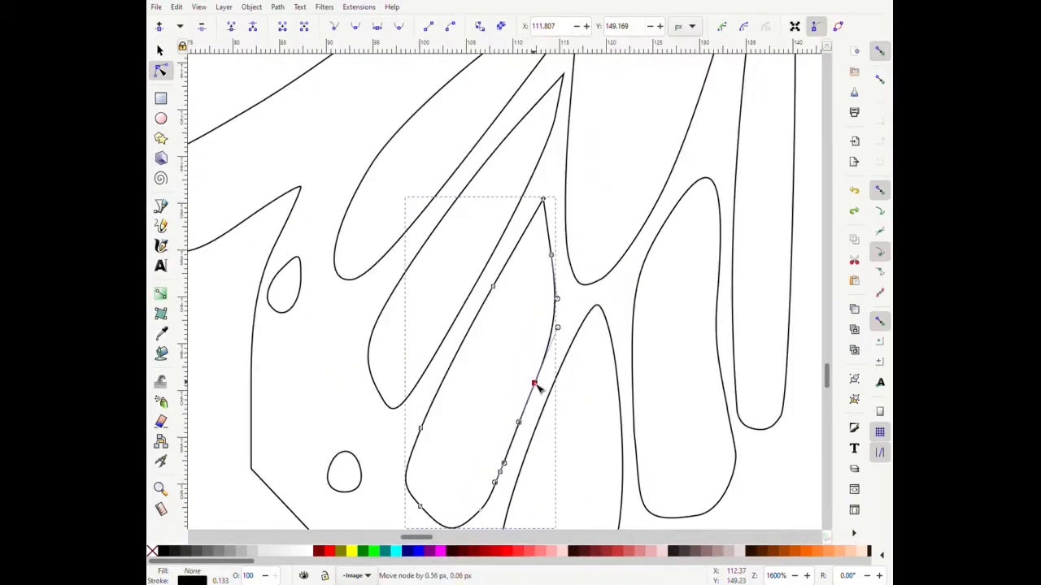
Select the lower spot near the left lower wing's outer edge and adjust its position and angle.
left_click(387, 334)
left_click(160, 50)
left_click_drag(390, 334, 401, 372)
left_click_drag(412, 424, 408, 417)
Paste three copies of the spot and place them along the lower edge of the left lower wing.
key("ctrl+v")
key("ctrl+v")
left_click_drag(500, 484, 524, 495)
key("ctrl+v")
left_click_drag(605, 449, 428, 481)
Fine-tune the position and rotation of the spots along the left lower wing's edge.
scroll(428, 481, "up", 1)
left_click(447, 458)
left_click_drag(459, 439, 456, 445)
left_click(408, 374)
left_click(408, 374)
left_click_drag(413, 364, 421, 379)
Make the outer corner node of the left lower wing outline smooth and delete the neighbouring node above it.
left_click(336, 392)
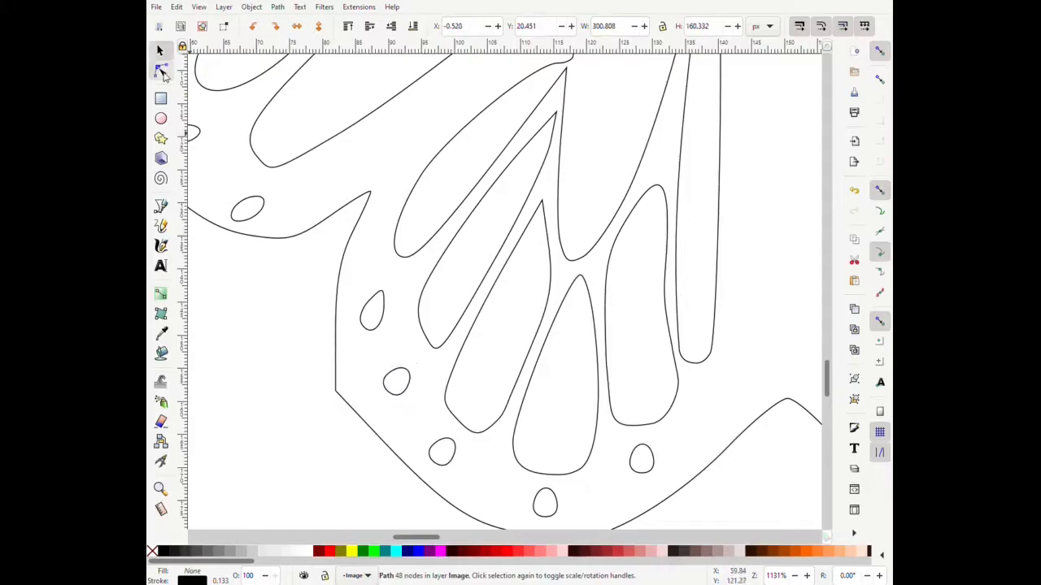
left_click(160, 70)
left_click(336, 391)
left_click(353, 27)
left_click(337, 330)
key("Delete")
Smooth the outer corner of the left lower wing outline again and adjust its lower handle to round the edge.
left_click(382, 441, "ctrl+alt")
left_click(336, 392)
left_click(354, 26)
left_click_drag(351, 439, 367, 472)
Delete a surplus node on the upper edge of the large left lower wing cell and make the remaining node smooth.
scroll(591, 471, "down", 2)
scroll(591, 243, "up", 4)
left_click(559, 323)
left_click(558, 322)
key("Delete")
left_click_drag(531, 336, 577, 253)
left_click(354, 26)
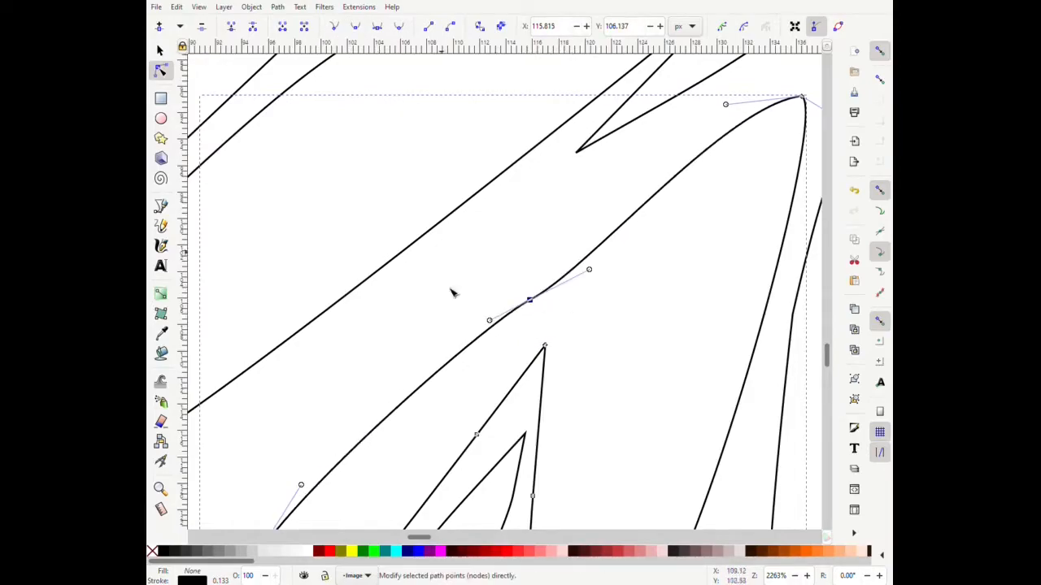
scroll(610, 367, "down", 4)
scroll(671, 296, "up", 6)
left_click(504, 346, "shift")
left_click_drag(501, 347, 551, 292)
key("ctrl+z")
Move the tip node of the large left lower wing cell up toward the body, level its handles and adjust the upper-edge node.
left_click(505, 347)
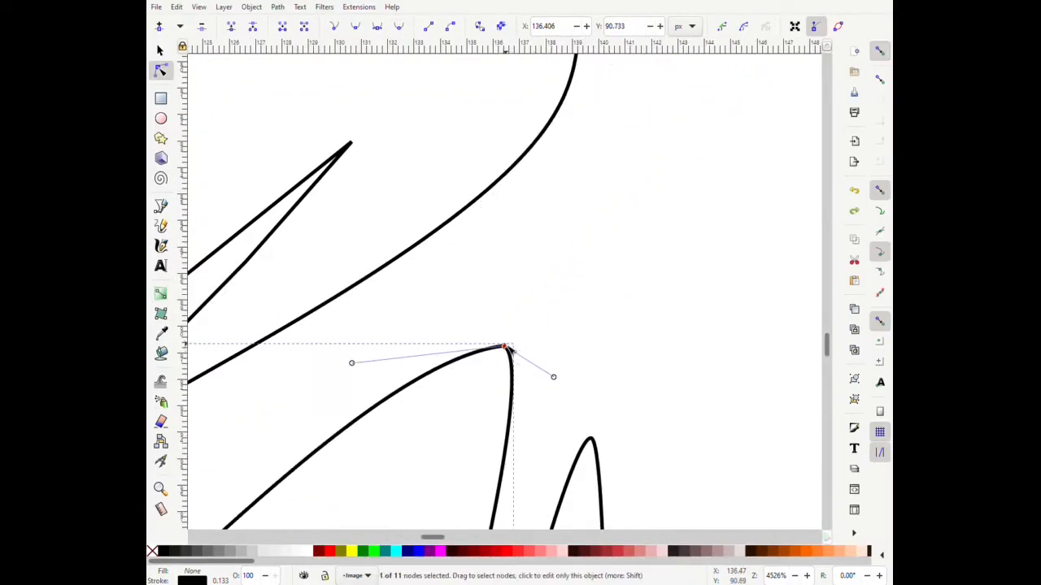
left_click_drag(506, 346, 533, 308)
mouse_move(582, 338)
left_mouse_down()
mouse_move(597, 311)
mouse_move(588, 344)
mouse_move(591, 320)
left_mouse_up()
left_click_drag(593, 305, 613, 274)
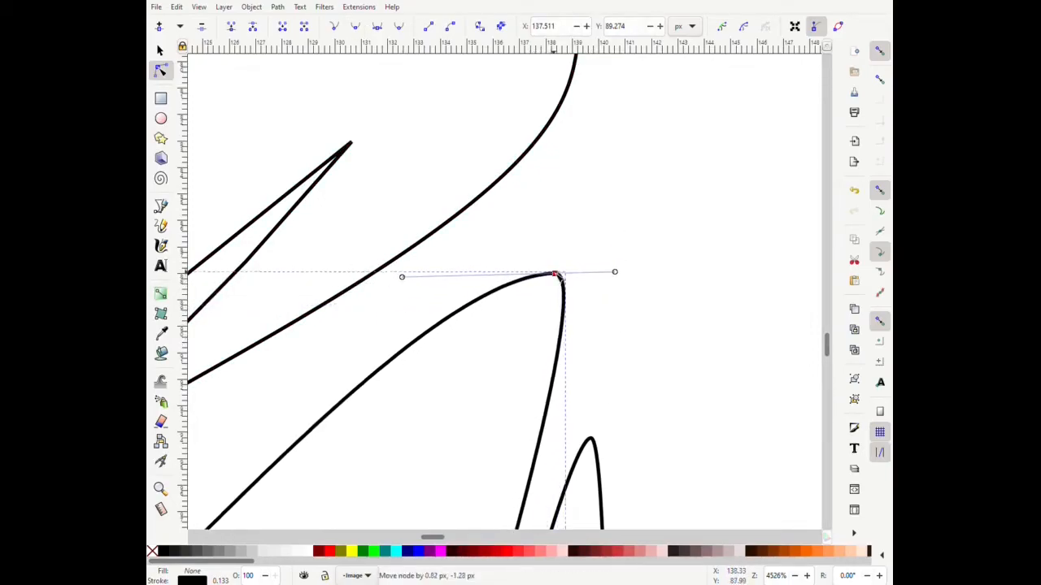
scroll(614, 274, "down", 5)
left_click_drag(479, 387, 478, 376)
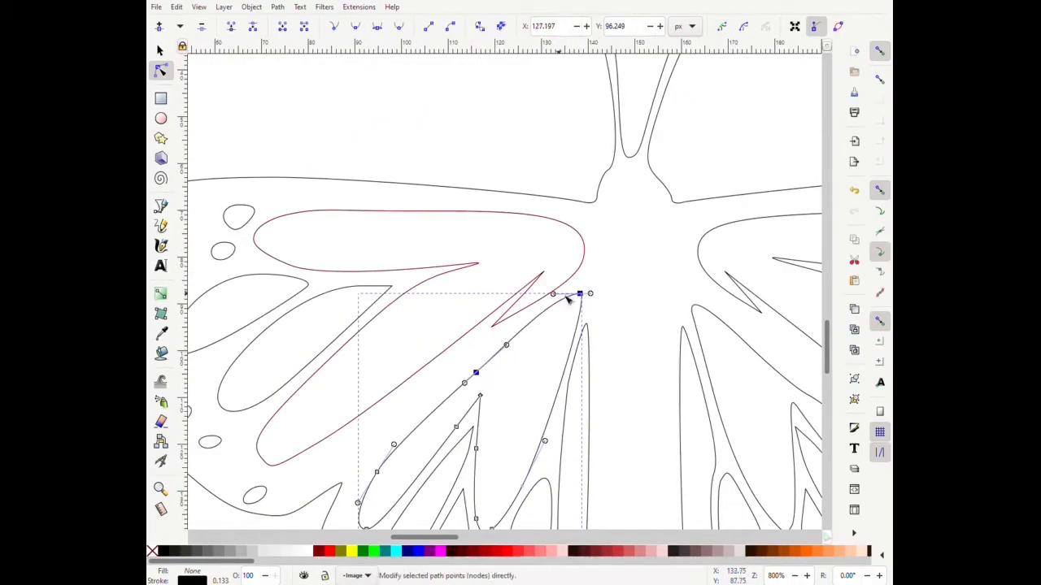
Nudge the spots in the outer part of the left upper wing into better positions.
scroll(544, 299, "down", 5)
scroll(396, 290, "up", 6)
left_click(386, 288)
key("s")
mouse_move(388, 278)
left_mouse_down()
mouse_move(412, 260)
mouse_move(380, 275)
left_mouse_up()
left_click(306, 296)
scroll(478, 372, "down", 2)
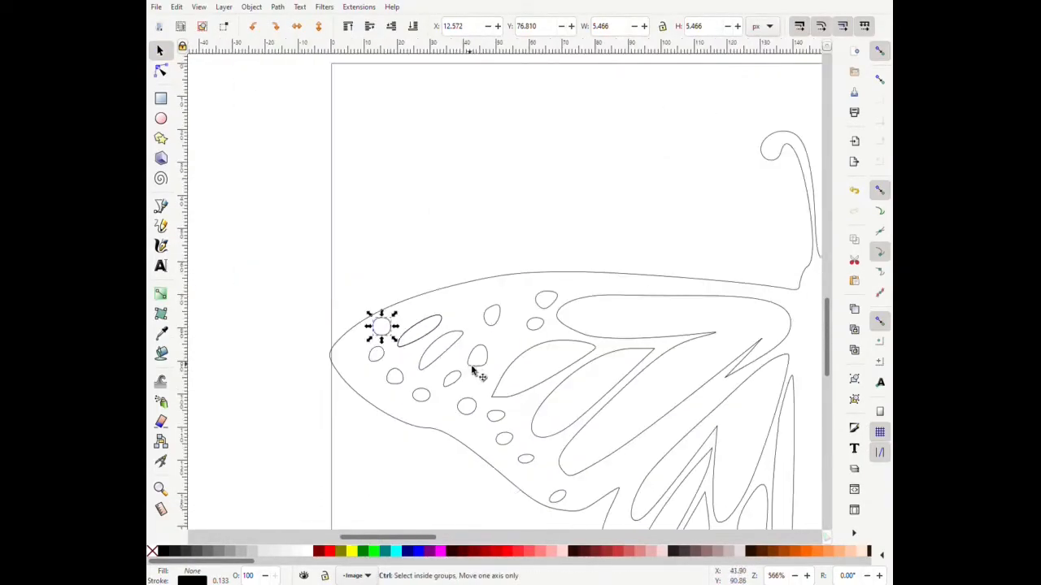
scroll(425, 342, "down", 3)
scroll(383, 361, "up", 4)
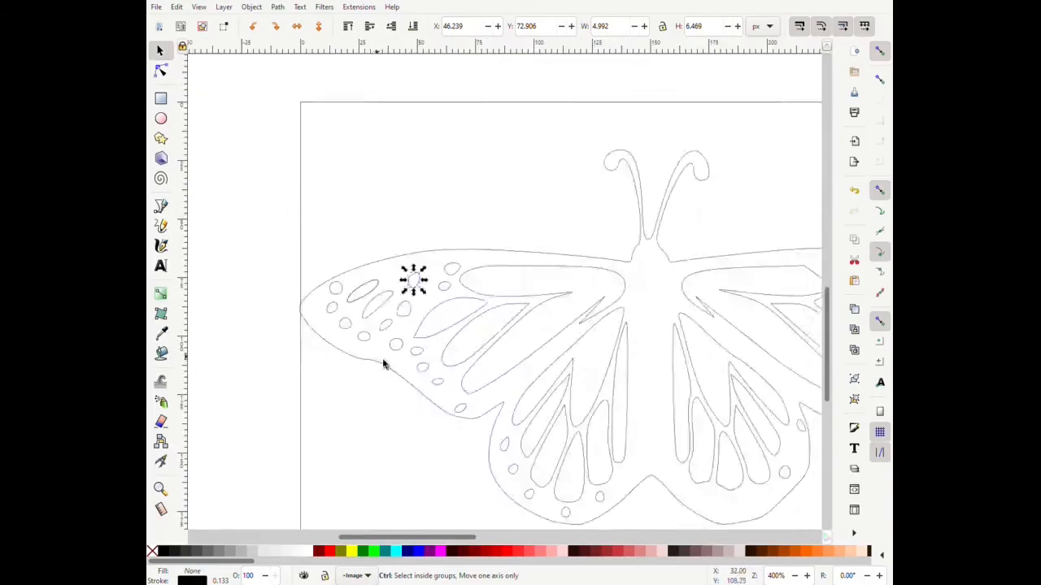
Thin out the spot row along the left upper wing's lower edge by deleting two spots and repositioning the last ones.
left_click(549, 467)
left_click_drag(551, 468, 537, 443)
left_click(478, 393)
left_click(421, 351)
Smooth the outer end of the left upper wing's leaf-shaped cell by deleting a surplus node, and round both neighbouring cells' inner tips.
left_click(459, 319)
key("n")
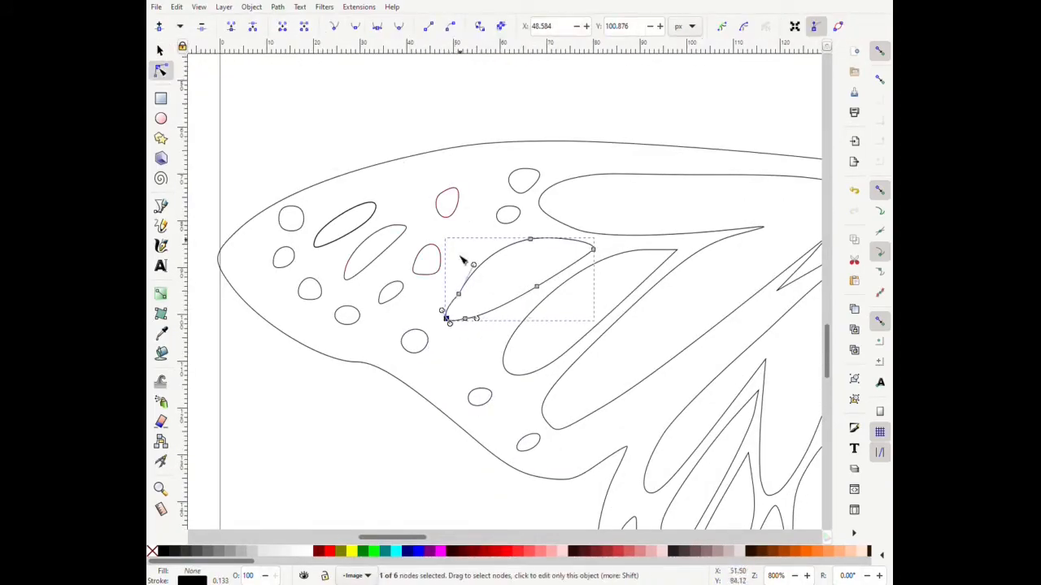
left_click_drag(441, 307, 430, 305)
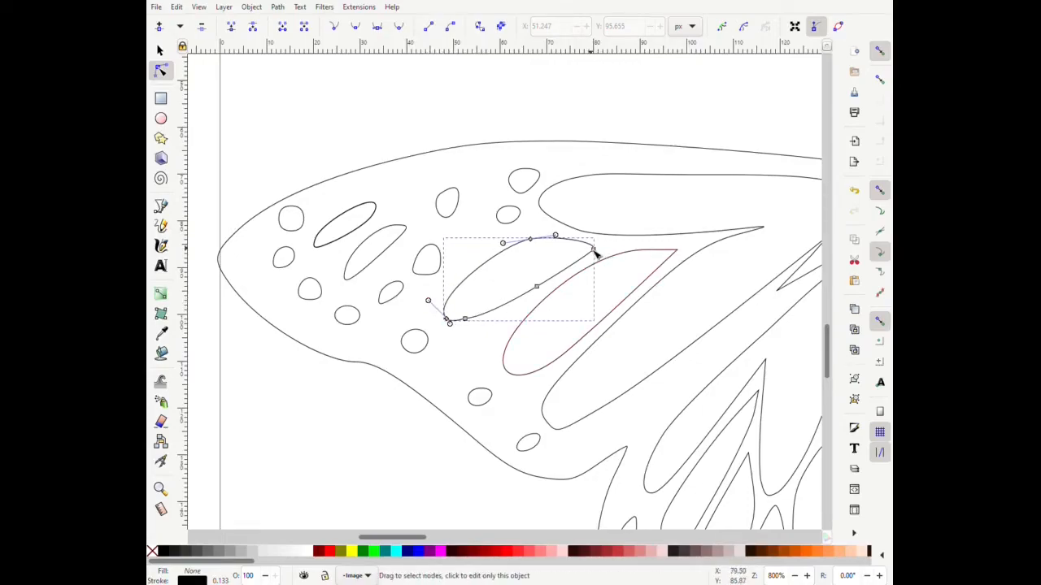
left_click(678, 252)
left_click(679, 251)
left_click_drag(678, 252, 634, 233)
Replace the small spot nearest the left wing tip with the round spot above it, and move the slender cell slightly upward.
left_click(370, 224)
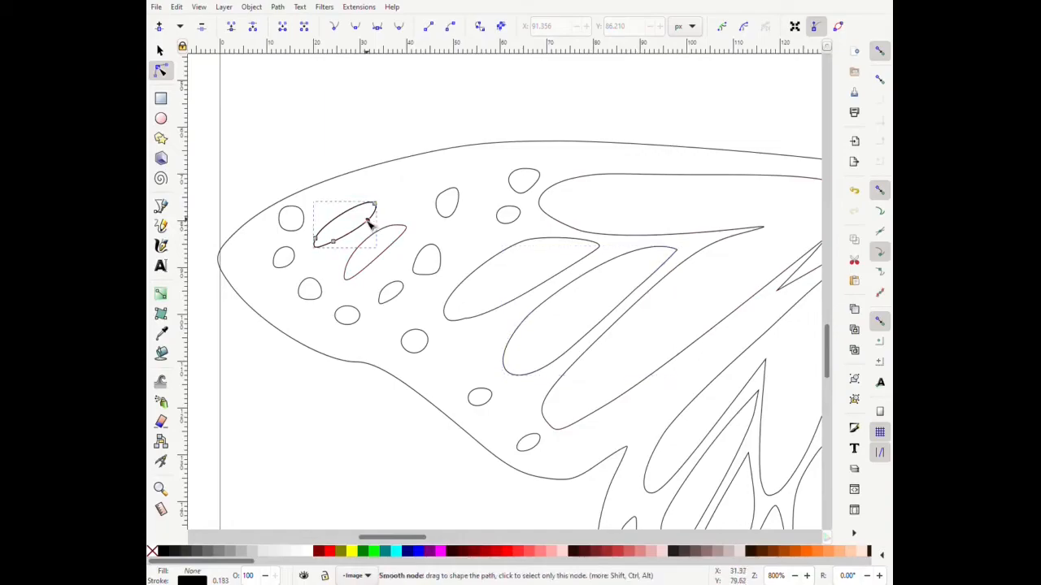
key("s")
left_click_drag(296, 235, 286, 274)
left_click_drag(341, 244, 342, 233)
Stretch the slender cell near the left wing tip toward the body and reposition its edge node.
key("n")
left_click_drag(381, 189, 418, 183)
left_click(359, 219)
left_click_drag(358, 219, 359, 216)
key("ctrl+z")
scroll(353, 216, "up", 6)
left_click(409, 244)
left_click_drag(411, 249, 382, 228)
scroll(416, 272, "down", 4)
Reshape both ends of the slender cell with its nodes and handles so it follows the left upper wing's top edge.
left_click_drag(272, 200, 344, 258)
left_click_drag(467, 75, 503, 139)
left_click_drag(435, 251, 456, 241)
left_click_drag(502, 139, 473, 157)
mouse_move(534, 203)
left_mouse_down()
mouse_move(548, 187)
mouse_move(548, 204)
mouse_move(526, 210)
left_mouse_up()
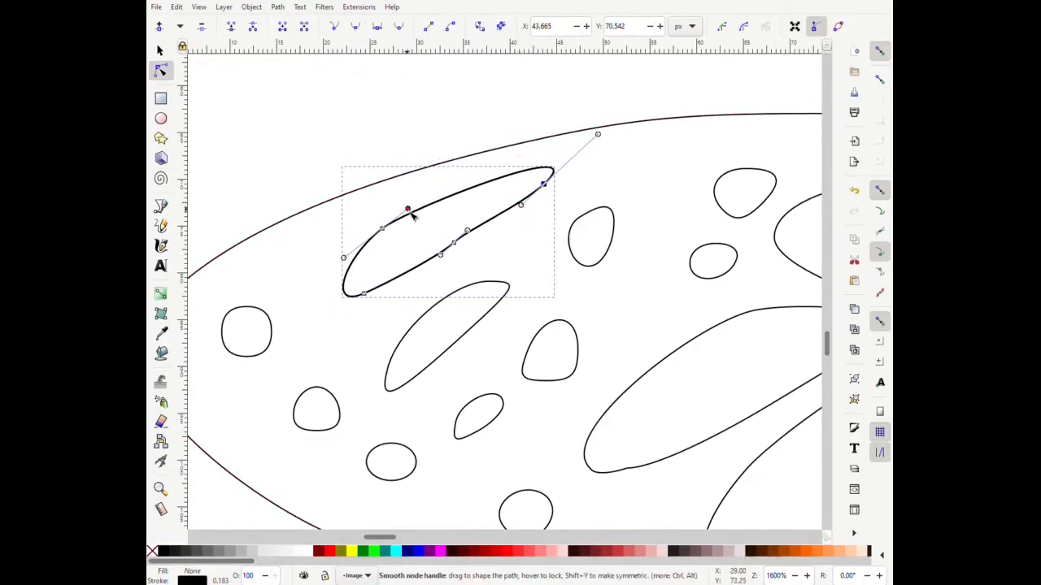
left_click_drag(412, 216, 446, 205)
scroll(437, 230, "down", 2)
scroll(472, 228, "up", 2)
left_click_drag(651, 182, 658, 195)
left_click_drag(519, 281, 507, 302)
scroll(507, 302, "down", 3)
Raise the top-edge node of the left upper wing's large forked cell slightly and adjust the curve at its upper outer corner.
left_click(593, 259)
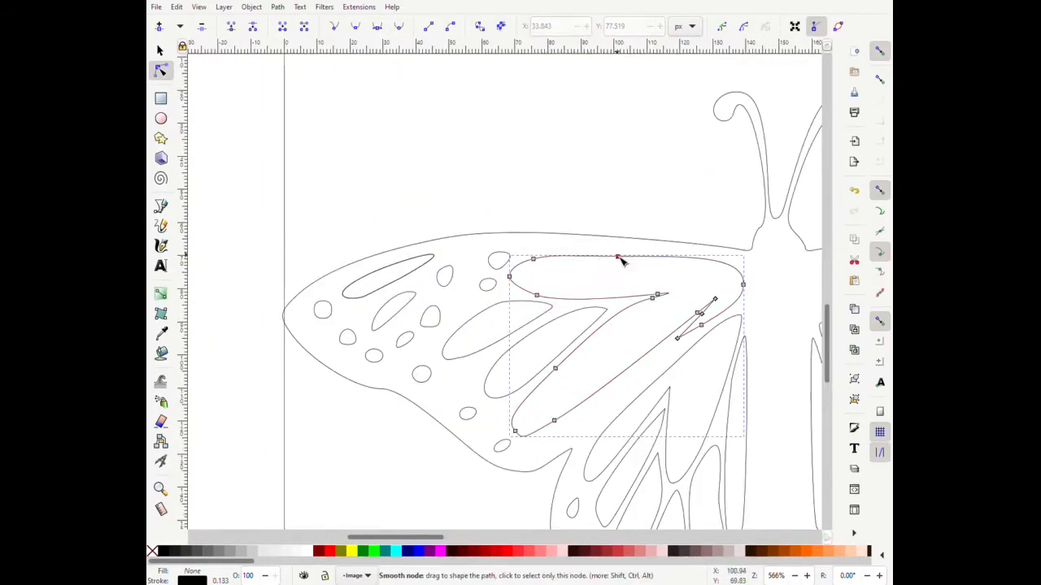
left_click_drag(618, 258, 619, 253)
left_click(530, 259)
left_click_drag(530, 259, 536, 246)
scroll(533, 264, "up", 2)
key("ctrl+z")
left_click_drag(705, 243, 721, 235)
Shift the outer end node of the large forked cell inward and lengthen both its handles to round the end.
left_click(487, 292)
left_click_drag(486, 291, 496, 289)
left_click_drag(496, 307, 497, 318)
left_click_drag(495, 272, 495, 260)
Pull in the bulging inner-edge node of the rounded left lower wing cell next to the narrow centre cell.
scroll(394, 278, "down", 5)
left_click(430, 247)
left_click(431, 247)
key("s")
scroll(452, 355, "up", 4)
scroll(482, 342, "down", 1)
scroll(561, 444, "up", 1)
key("n")
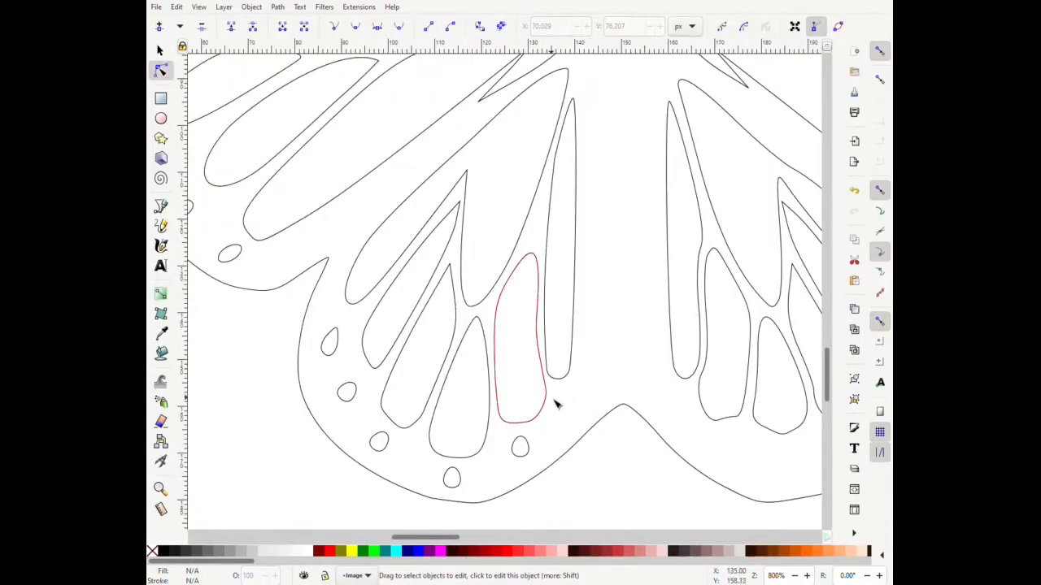
left_click(552, 399)
left_click_drag(546, 393, 532, 368)
Even out the inner edge of the rounded lower wing cell by shifting its side nodes and adjusting their handles.
scroll(523, 388, "up", 2)
left_click_drag(551, 234, 543, 230)
left_click_drag(531, 294, 534, 294)
left_click_drag(543, 354, 547, 344)
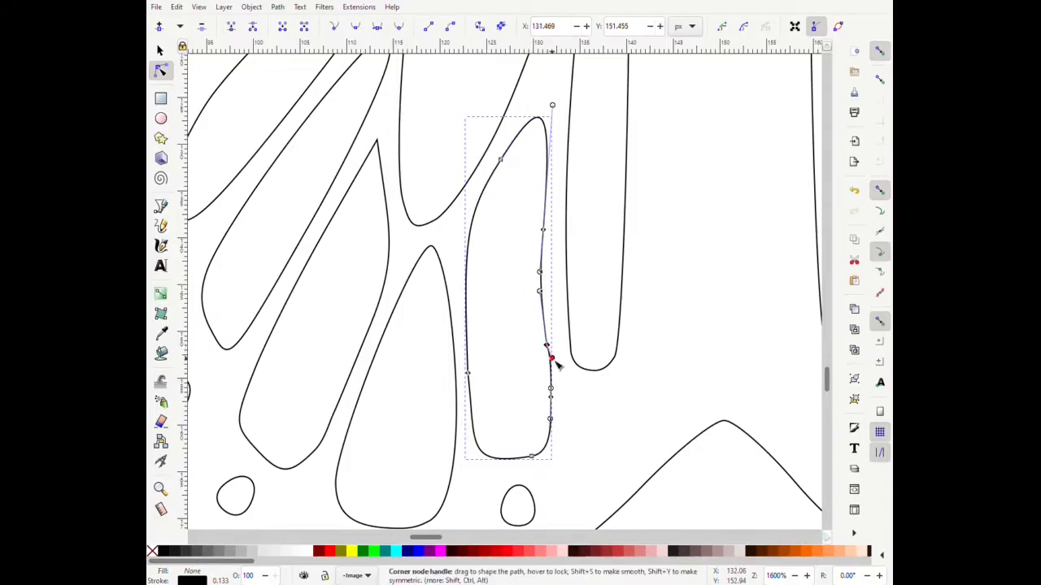
left_click_drag(539, 291, 544, 309)
Delete the surplus node low on the rounded cell's inner edge and angle the bottom node's handles to round its lower end.
left_click(550, 398)
key("Delete")
left_click(532, 456)
mouse_move(562, 432)
left_mouse_down()
mouse_move(569, 444)
mouse_move(558, 421)
left_mouse_up()
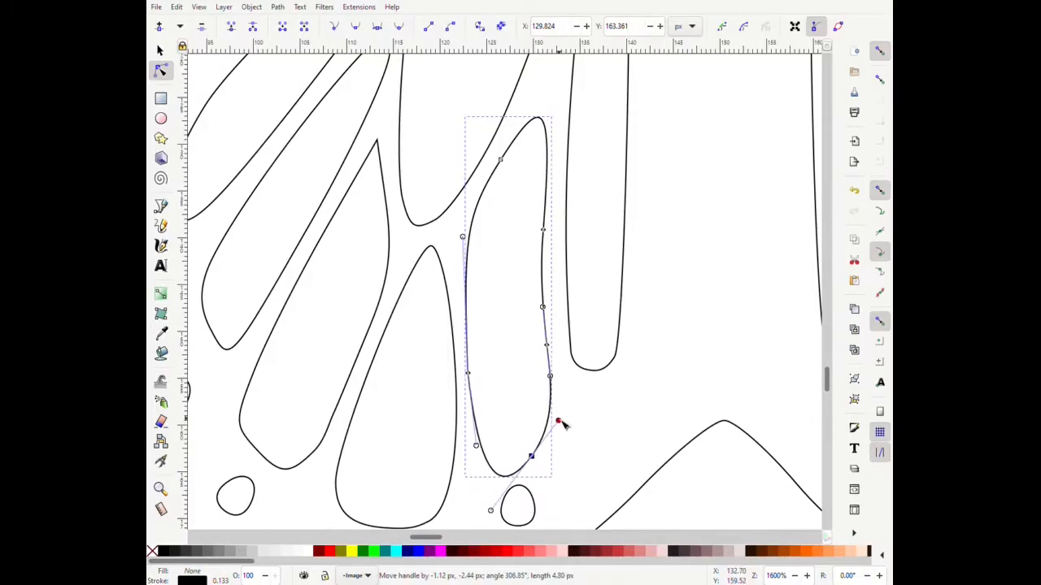
Adjust the rounded cell's upper inner handle and move its outer side node inward with its handle for a slimmer shape.
left_click(543, 230)
left_click_drag(557, 104, 549, 98)
left_click_drag(468, 373, 475, 373)
mouse_move(469, 238)
left_mouse_down()
mouse_move(458, 238)
mouse_move(459, 220)
left_mouse_up()
Smooth the inner edge of the pointed cell beside the teardrop cell in the left lower wing by adjusting its nodes and handles.
left_click(389, 255)
scroll(622, 266, "down", 4)
scroll(566, 204, "up", 3)
left_click(569, 210)
left_click(569, 200)
left_click_drag(569, 200, 563, 201)
left_click_drag(565, 229, 563, 251)
left_click(540, 314)
left_click_drag(556, 289, 556, 297)
left_click_drag(521, 349, 523, 357)
left_click_drag(470, 450, 473, 455)
Reshape the outer edge of the narrow centre cell in the left lower wing into one smooth curve using its nodes and handles.
scroll(453, 512, "up", 6)
left_click_drag(500, 287, 531, 211)
scroll(399, 261, "down", 7)
scroll(455, 313, "down", 3)
scroll(502, 213, "up", 4)
left_click(523, 210)
left_click_drag(534, 336, 528, 316)
left_click_drag(494, 275, 494, 302)
left_click_drag(483, 409, 475, 386)
scroll(484, 366, "down", 4)
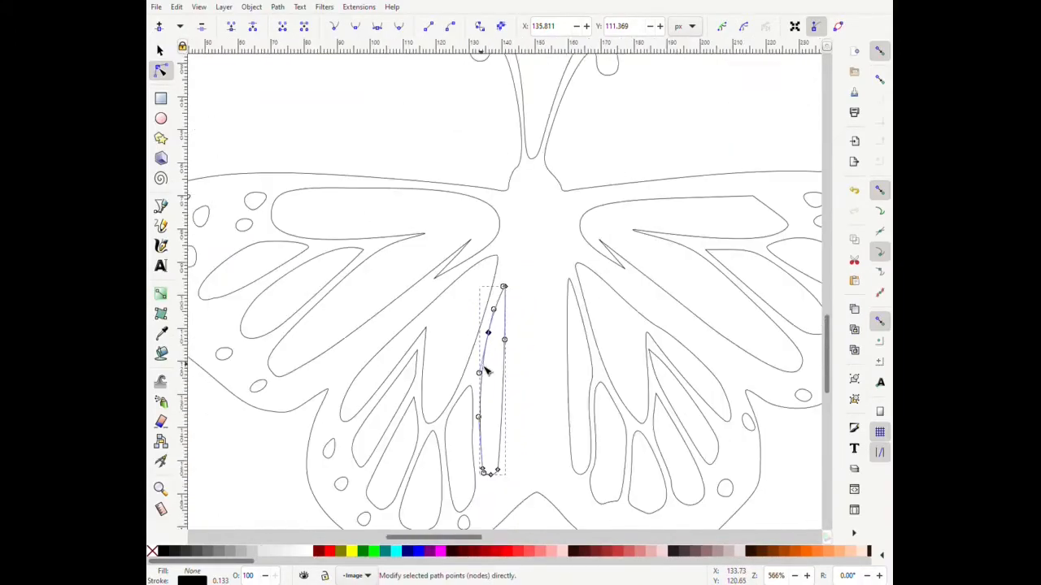
Fine-tune the node and handles at the upper tip of the narrow centre cell.
scroll(508, 256, "up", 4)
left_click(518, 293)
left_click(515, 292)
left_click(501, 295)
left_click(515, 292)
left_click_drag(500, 292, 501, 293)
left_click_drag(503, 209, 513, 229)
scroll(501, 240, "down", 3)
Delete the five nodes forming the sharp notch in the left upper wing's large forked cell and smooth its lower outer end.
scroll(439, 351, "up", 4)
left_click(433, 313)
left_click(432, 312)
scroll(563, 331, "down", 3)
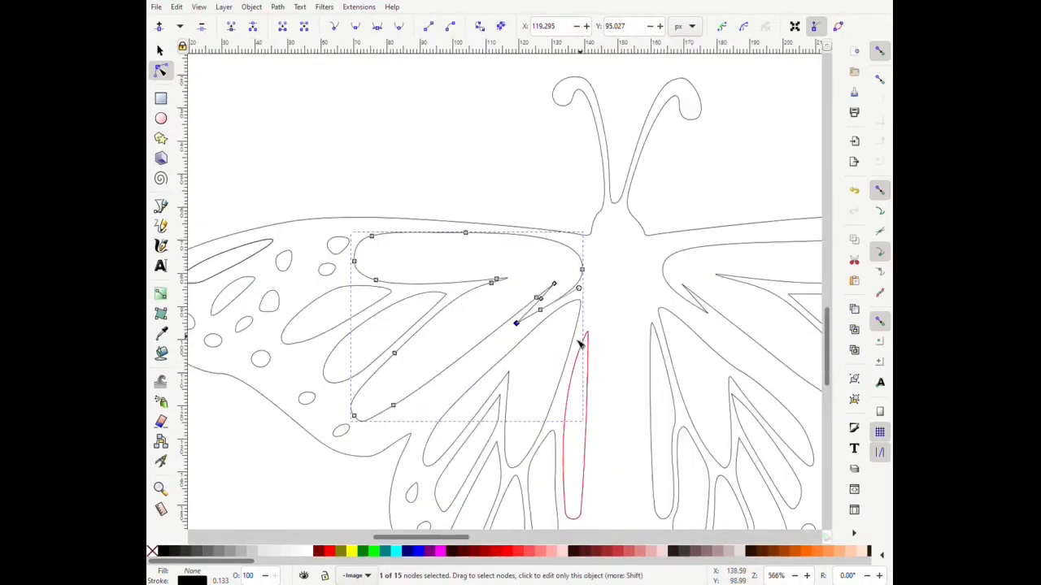
scroll(581, 321, "up", 1)
key("Delete")
left_click(472, 354)
key("Delete")
left_click(472, 338)
key("Delete")
left_click(491, 317)
key("Delete")
left_click(467, 336)
key("Delete")
left_click_drag(265, 490, 284, 494)
Reposition and resize the small oval spot in the middle of the left upper wing and make all its nodes smooth.
scroll(469, 352, "down", 4)
scroll(488, 354, "down", 3)
scroll(337, 332, "up", 3)
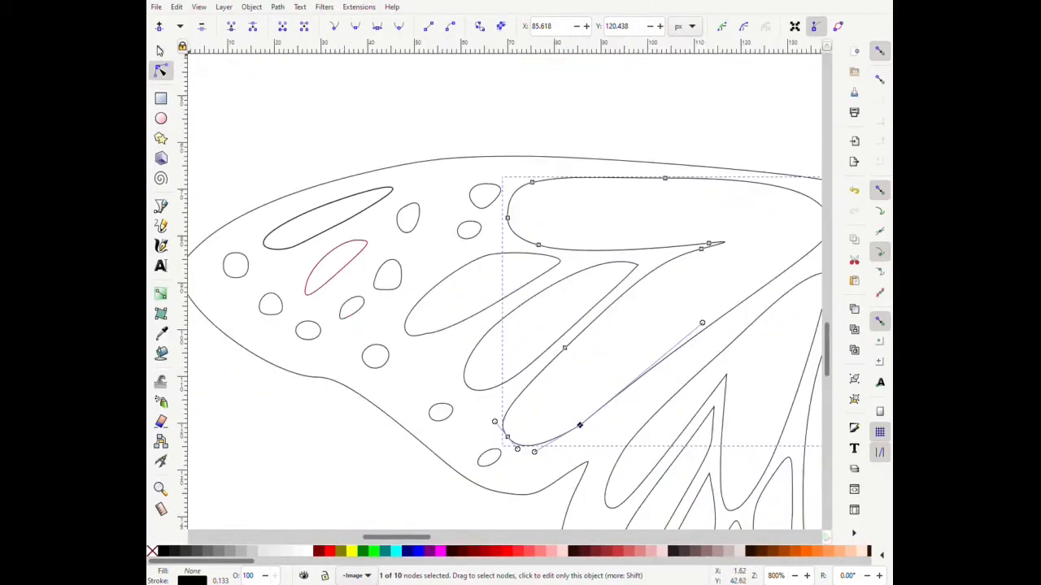
key("s")
left_click(349, 319)
scroll(349, 320, "up", 3)
left_click_drag(396, 331, 418, 339)
mouse_move(313, 338)
left_mouse_down()
mouse_move(344, 339)
mouse_move(330, 340)
left_mouse_up()
key("n")
key("ctrl+a")
key("shift+s")
key("s")
Rotate the egg-shaped spot above the small oval spot clockwise.
left_click(485, 169)
key("n")
key("ctrl+a")
key("s")
left_click(484, 170)
left_click_drag(495, 151, 500, 182)
scroll(458, 239, "down", 4)
scroll(431, 259, "up", 2)
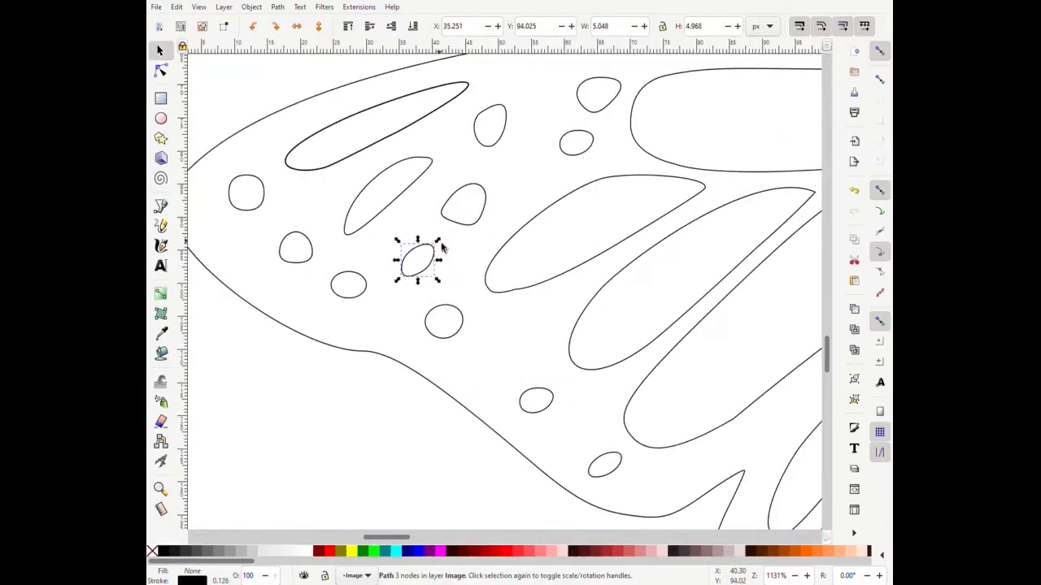
Reshape the small oval spot with its nodes and handles into a nearly round one.
key("n")
left_click_drag(434, 254, 431, 253)
left_click_drag(431, 238, 406, 245)
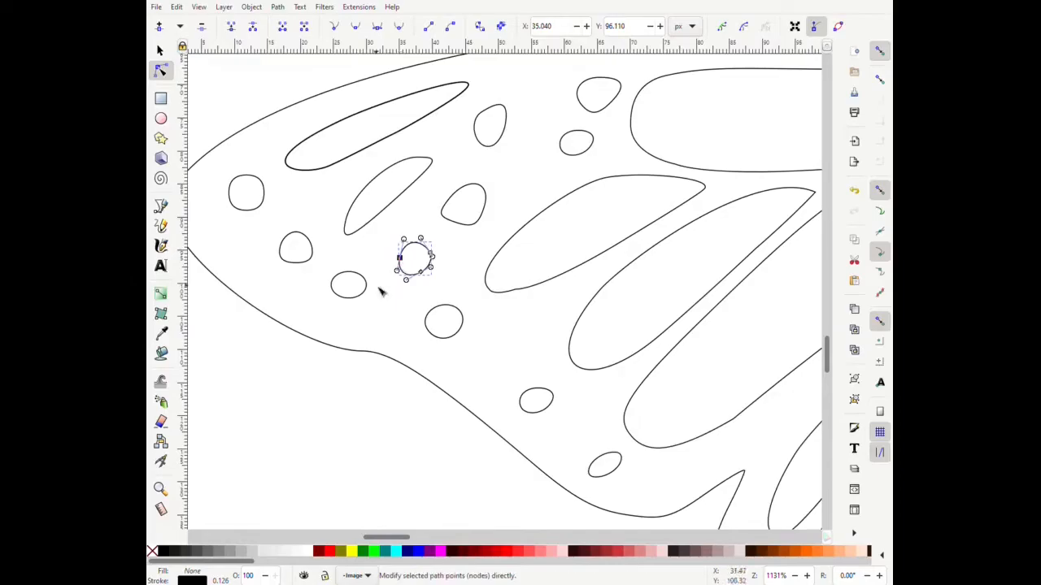
key("5")
left_click(160, 50)
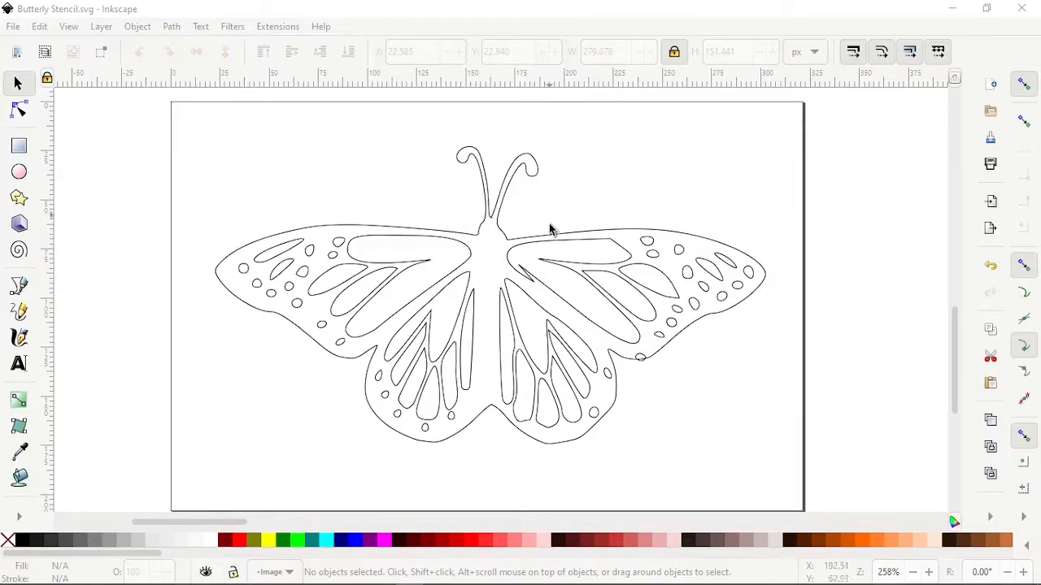
Draw a straight vertical line about 142.5 px long through the butterfly's centre, from between the antennae to below the wings.
left_click(503, 234)
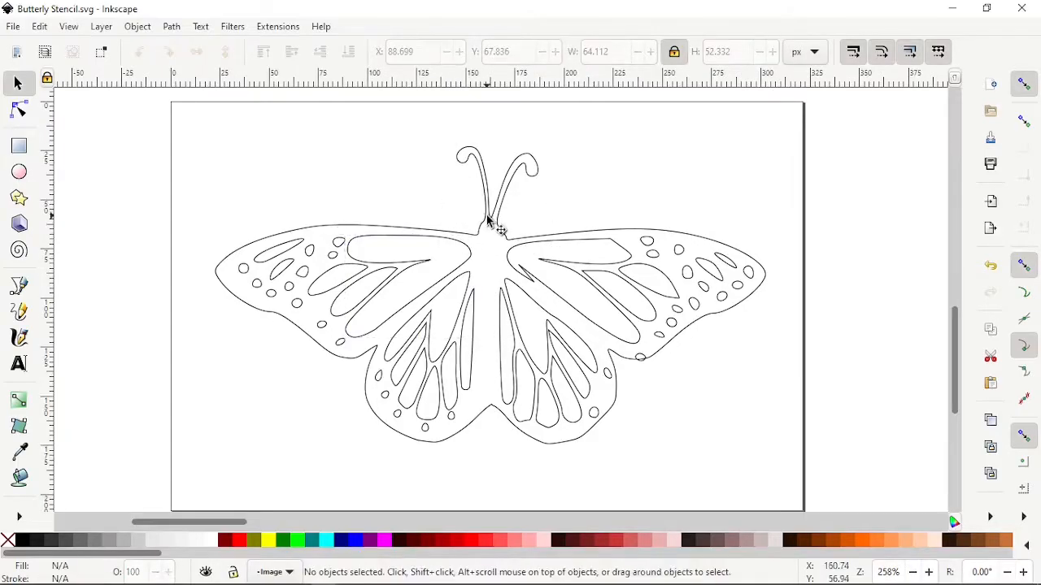
left_click(455, 243)
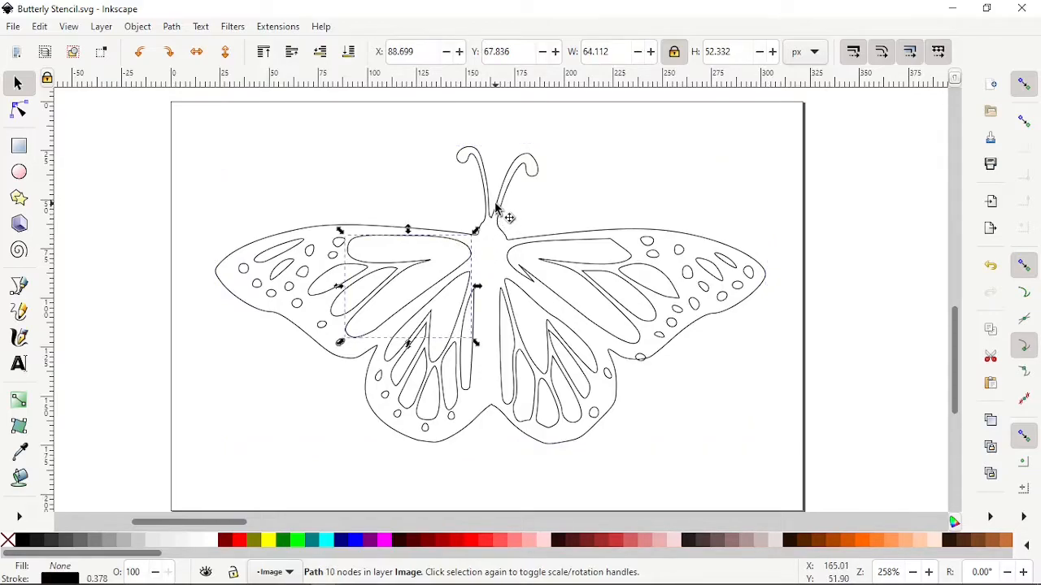
left_click(20, 286)
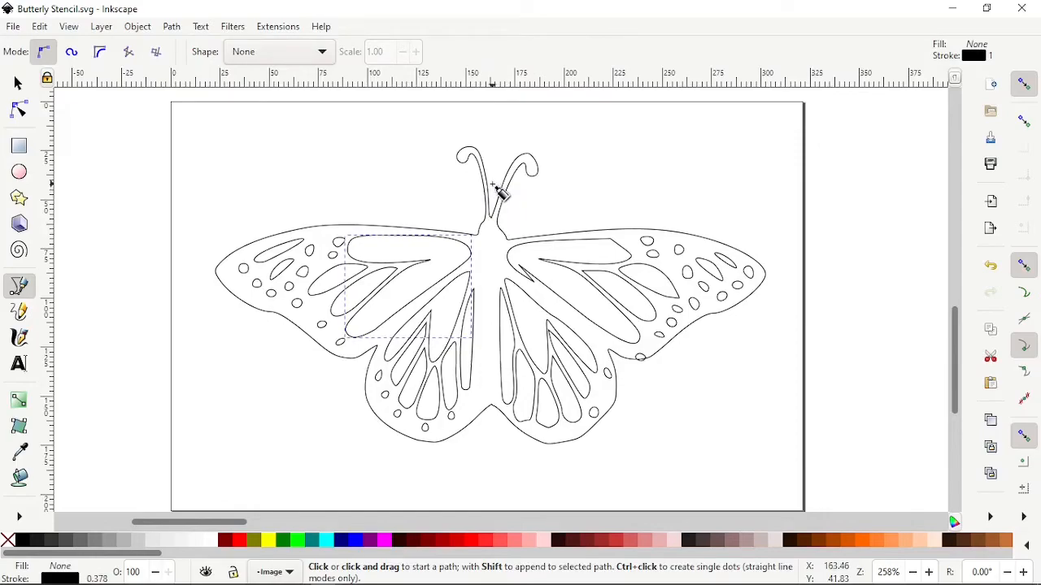
left_click(490, 185)
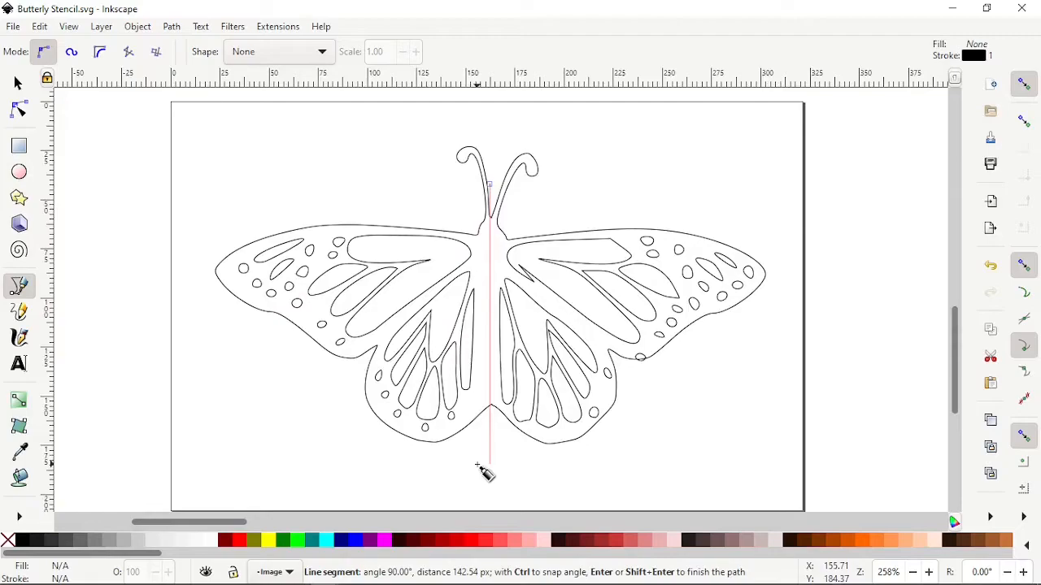
left_click(485, 465)
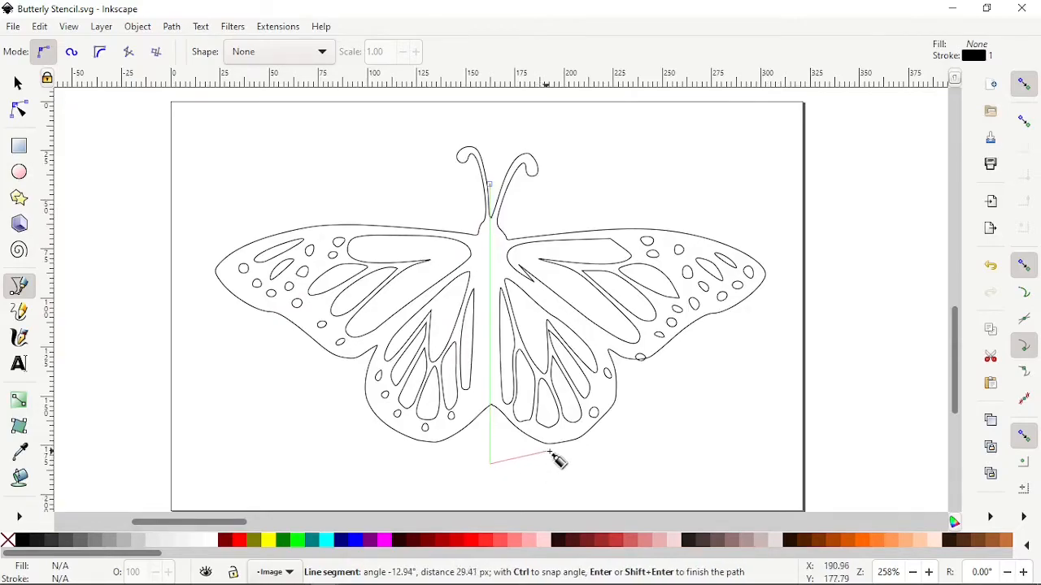
left_click(491, 462)
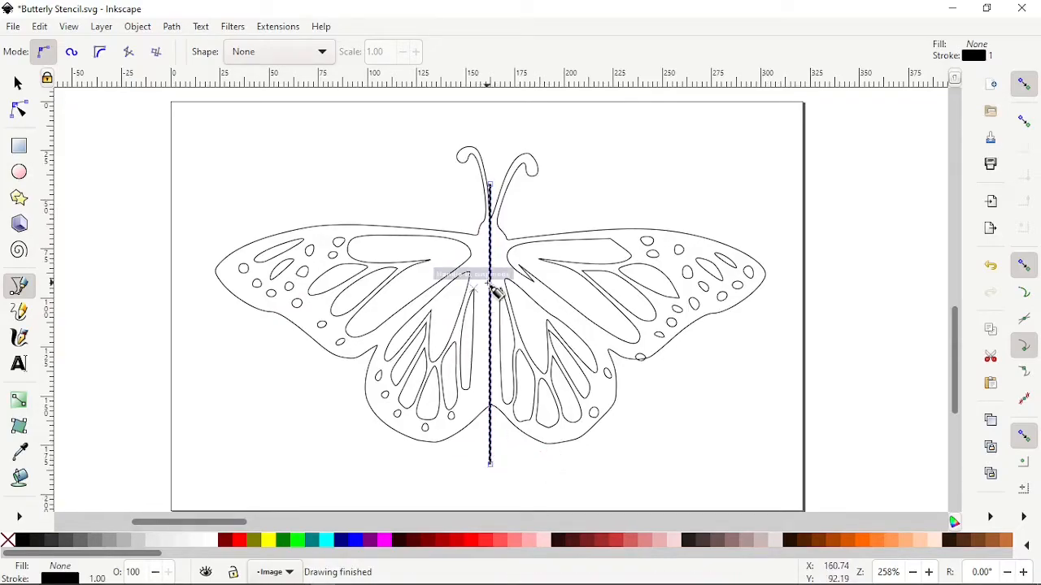
Split the butterfly's outer outline into two halves along the vertical centre line with the Division path operation.
left_click(18, 85)
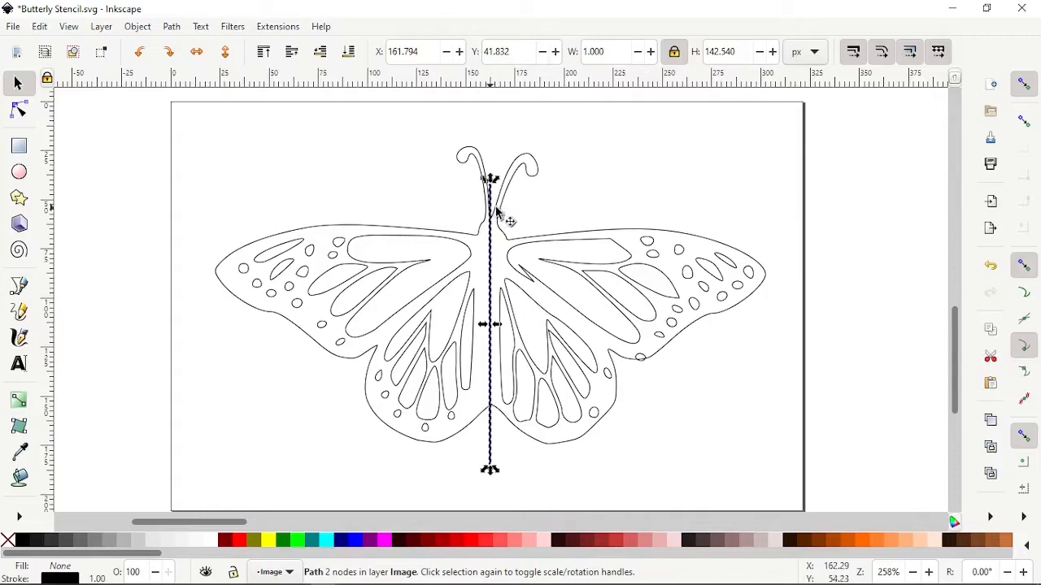
key("shift")
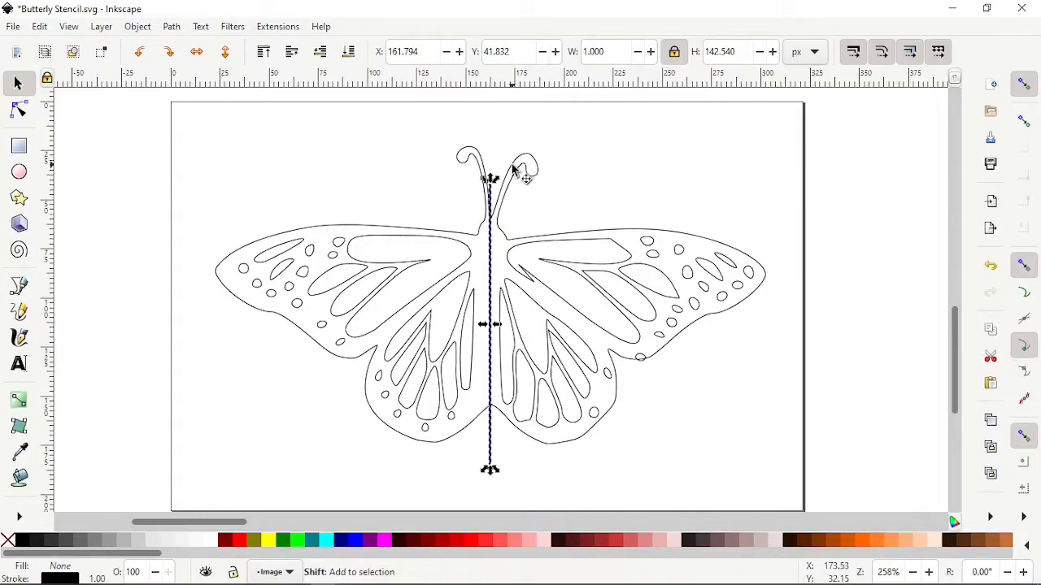
left_click(516, 171, "shift")
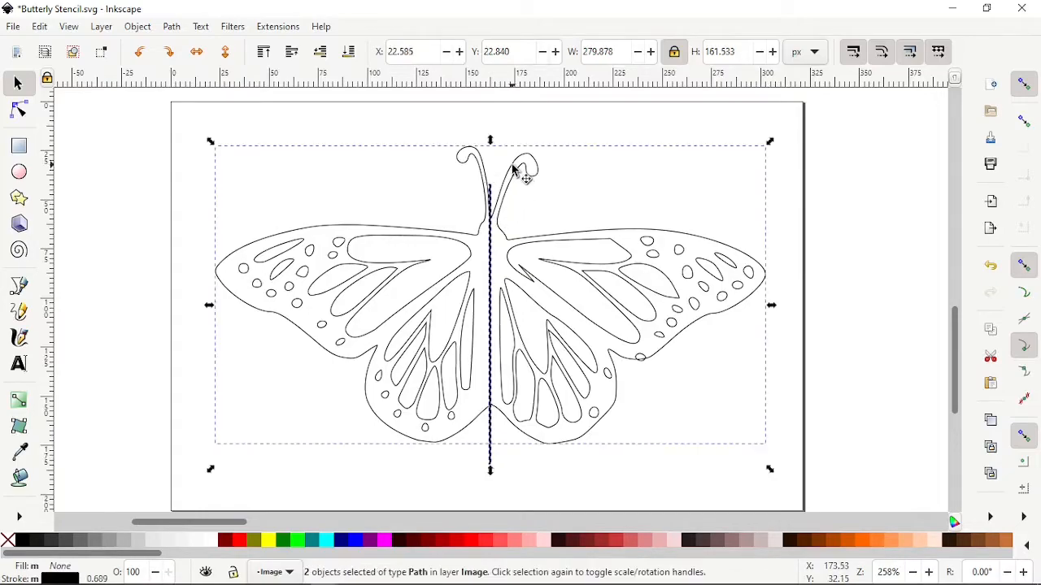
left_click(170, 26)
left_click(185, 174)
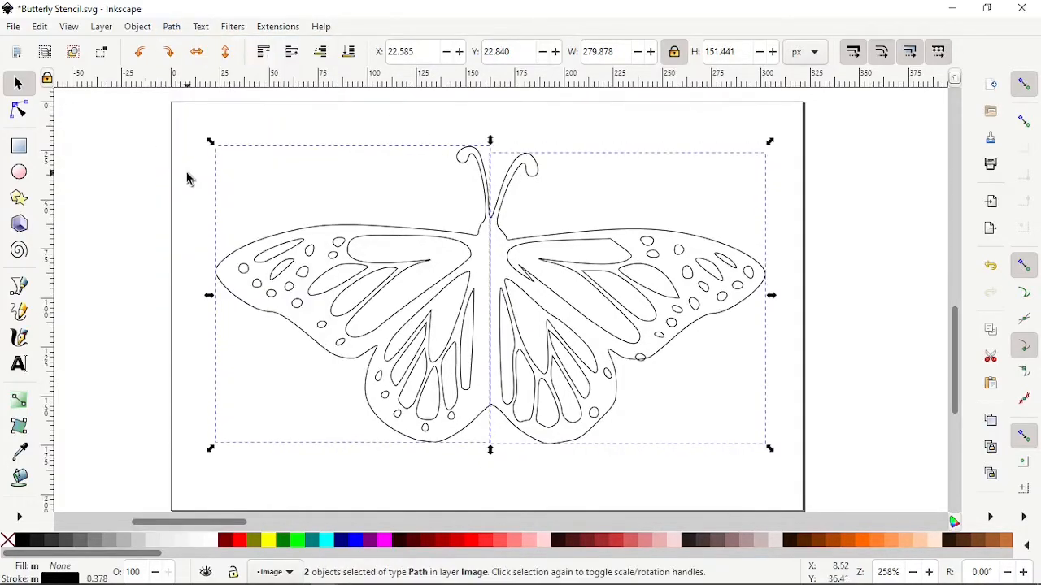
left_click(537, 143)
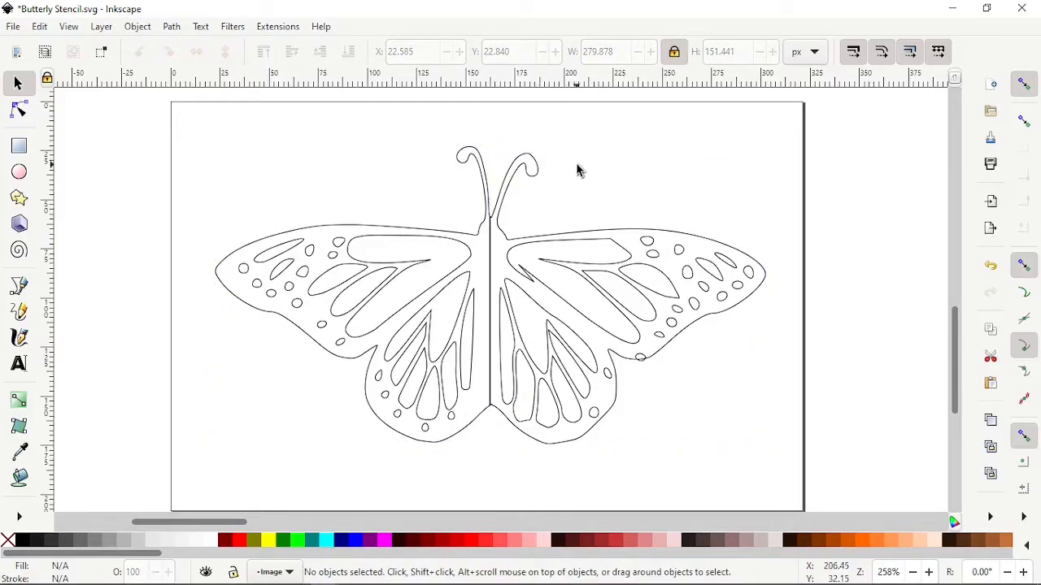
Delete the right half of the outer outline together with all cells and spots of the right wings.
left_click(535, 168)
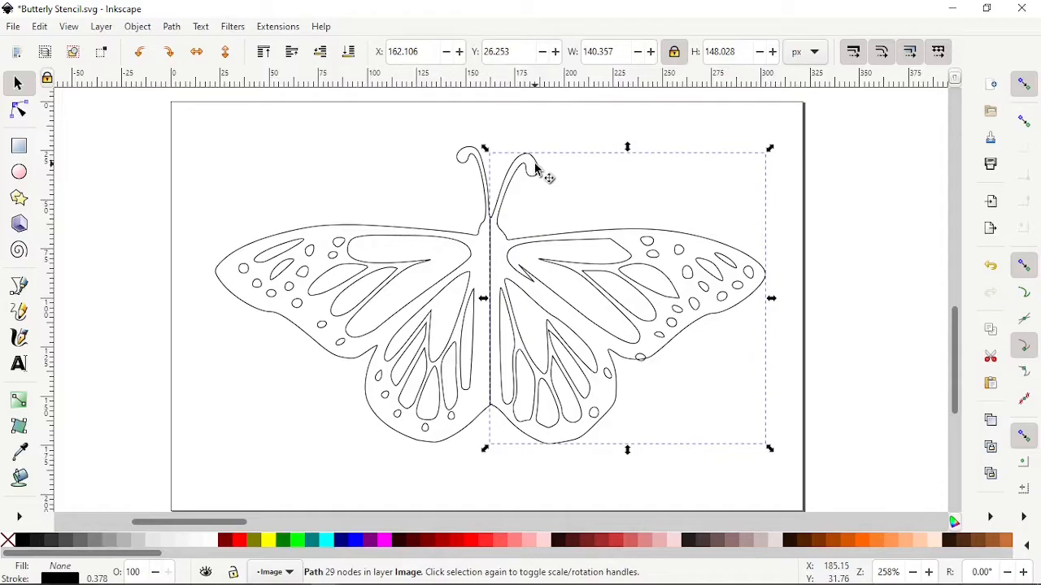
key("Delete")
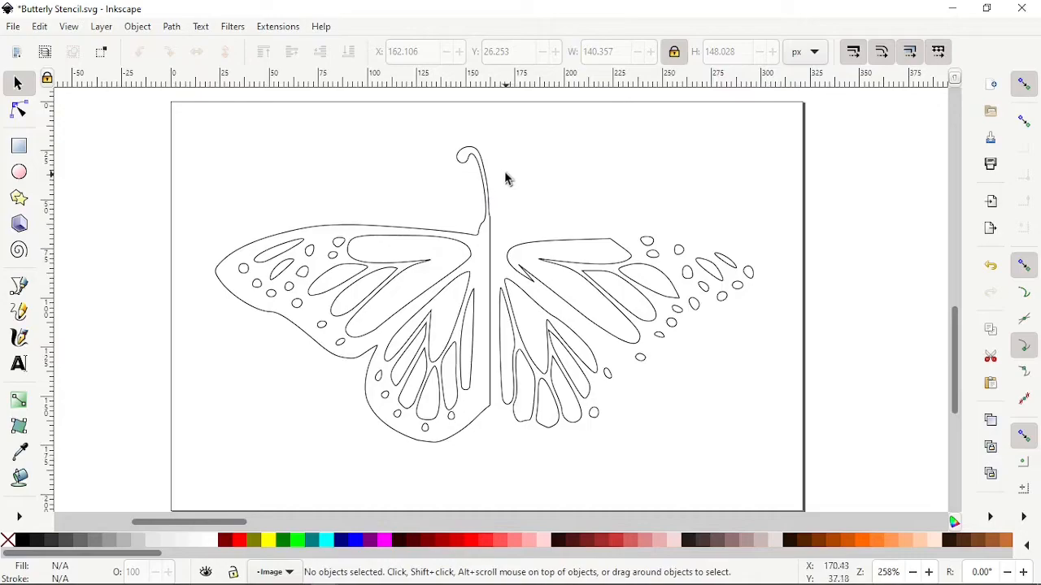
left_click_drag(496, 144, 514, 182)
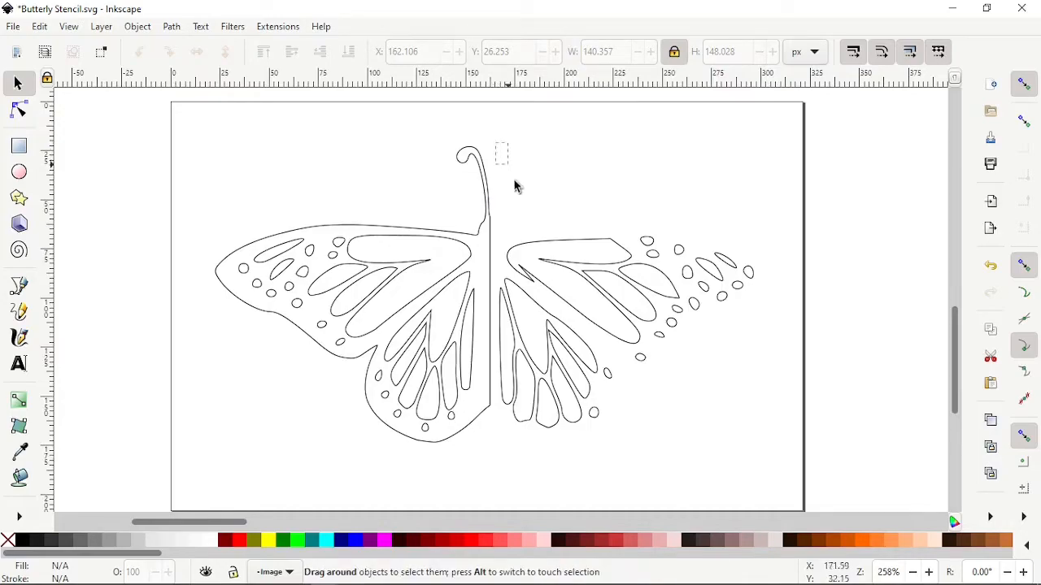
left_click_drag(618, 350, 790, 469)
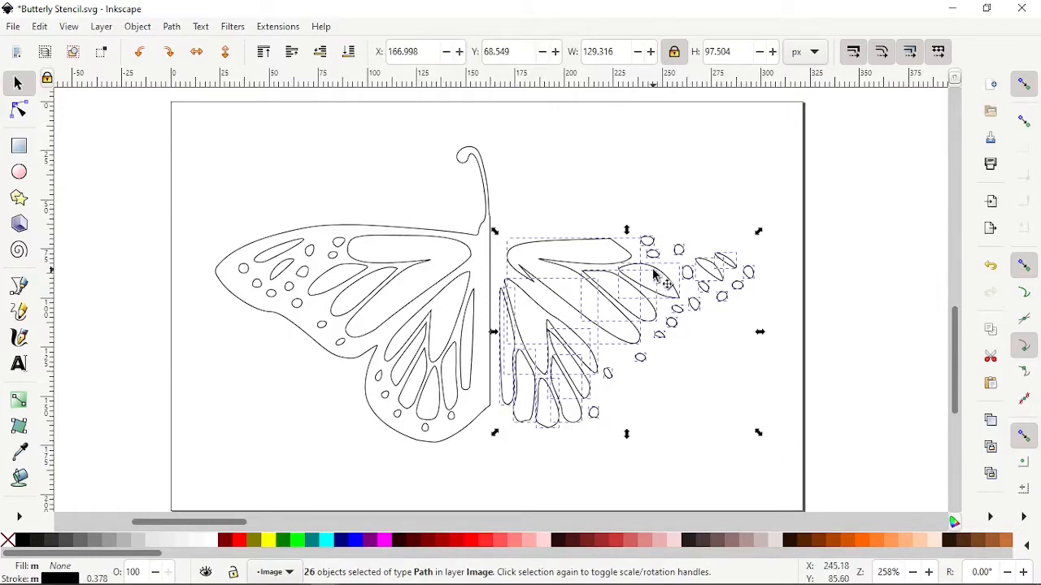
key("Delete")
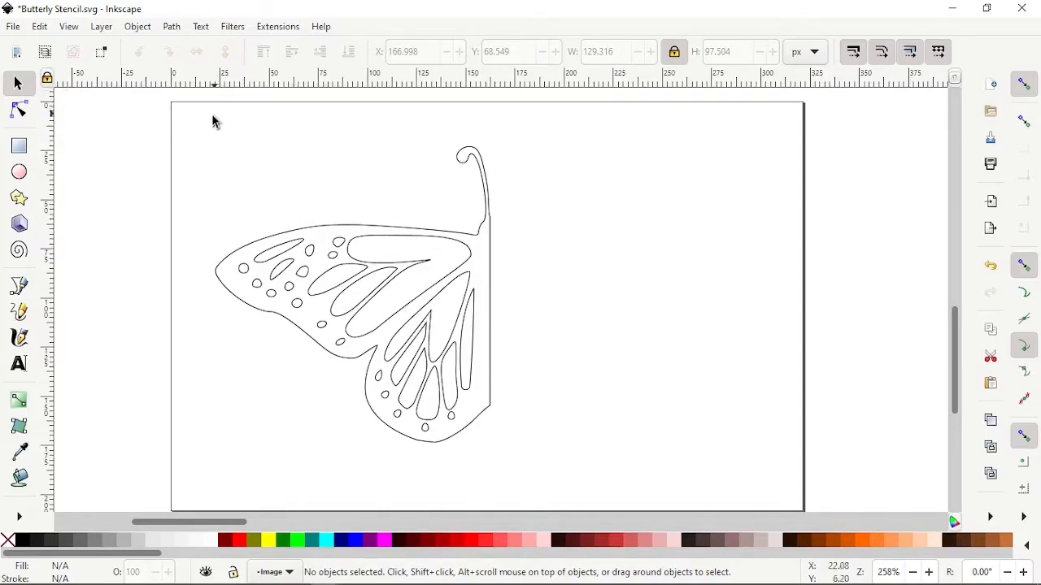
Group all paths of the remaining left half of the butterfly.
left_click_drag(187, 128, 533, 469)
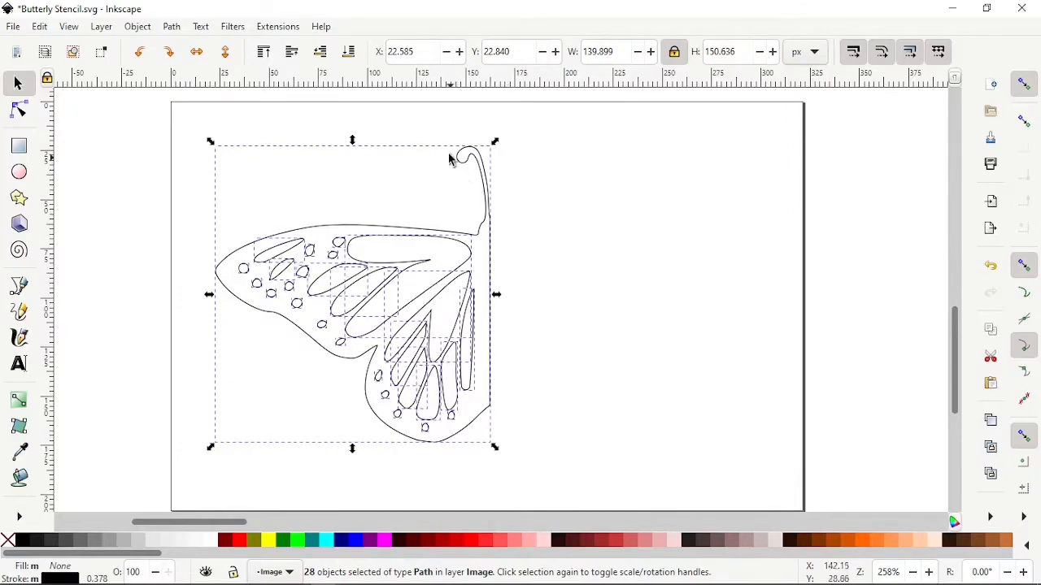
left_click(139, 27)
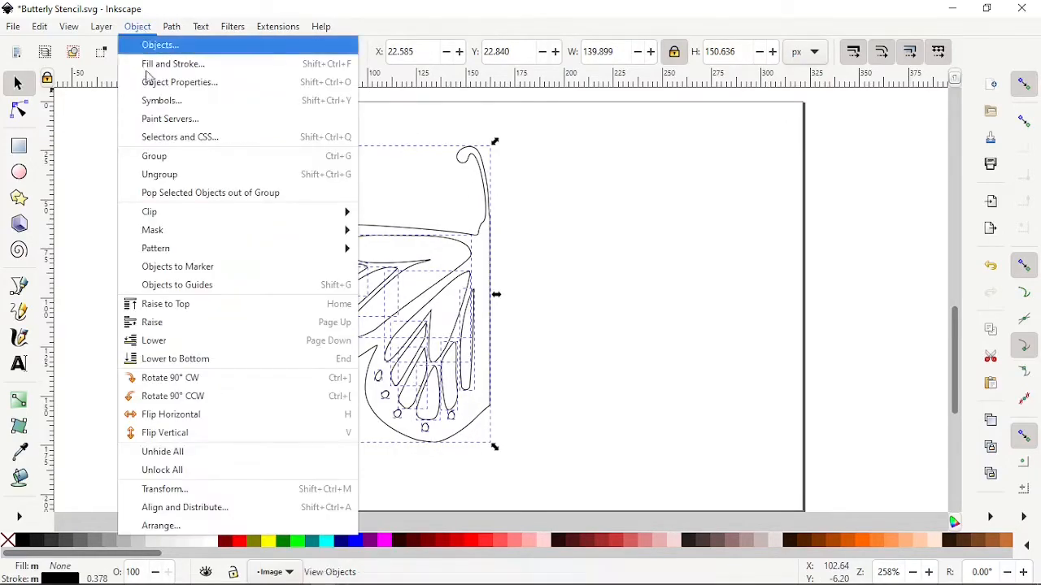
left_click(154, 161)
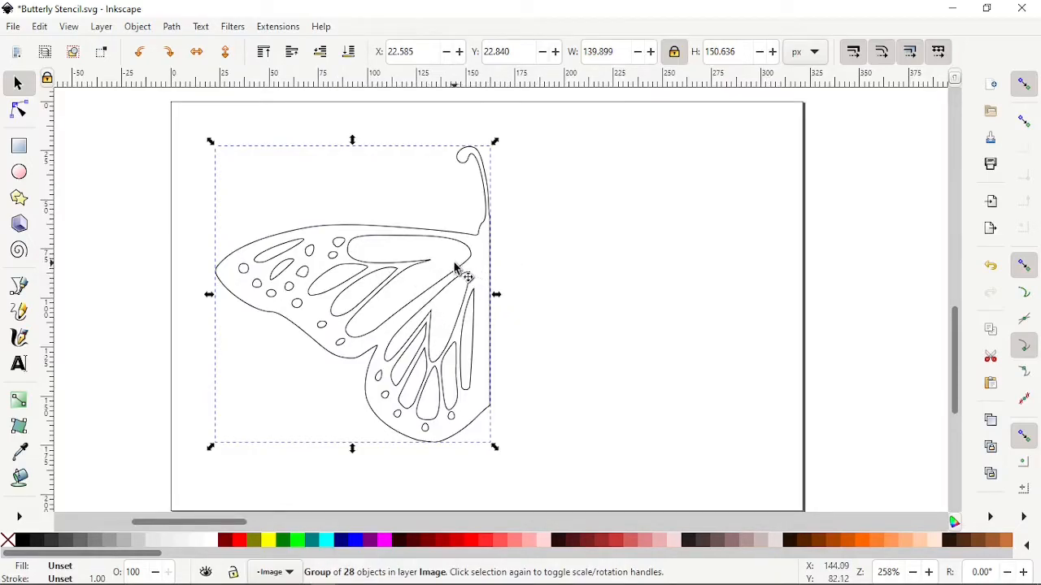
Copy and paste the left-half group and place the duplicate beside the original, clear of its straight edge.
left_click(40, 30)
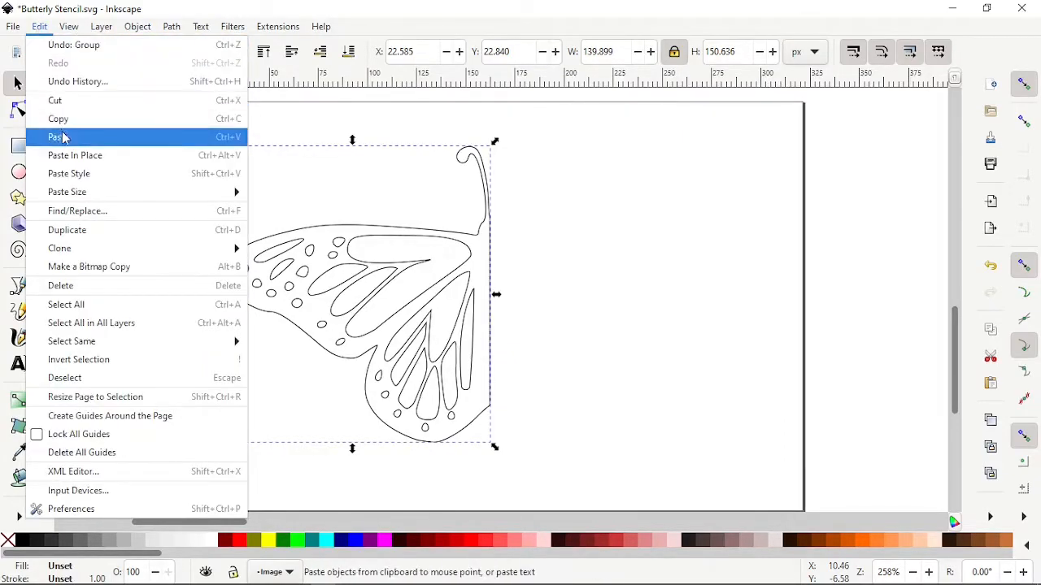
left_click(39, 29)
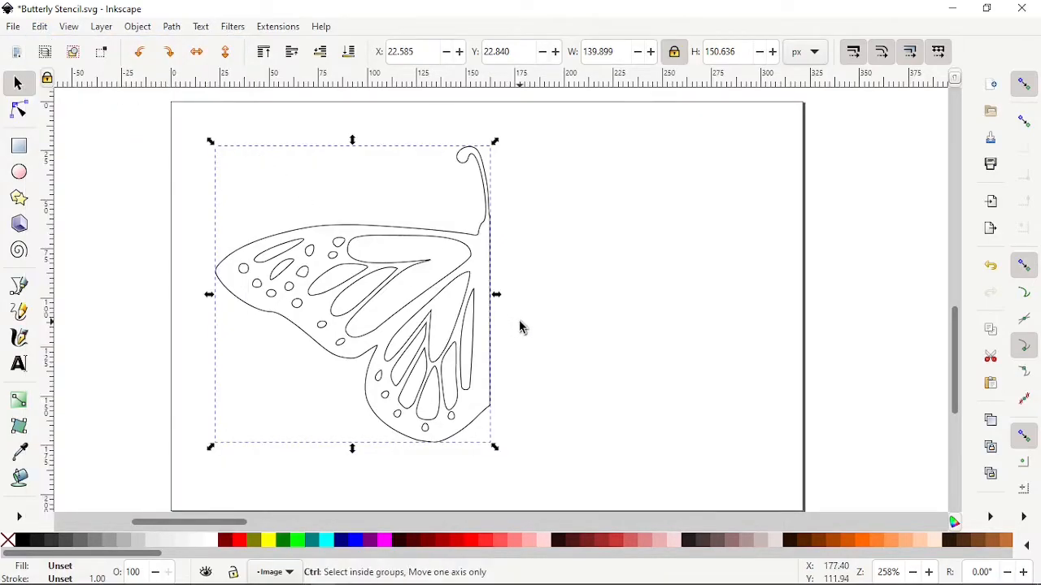
key("ctrl+v")
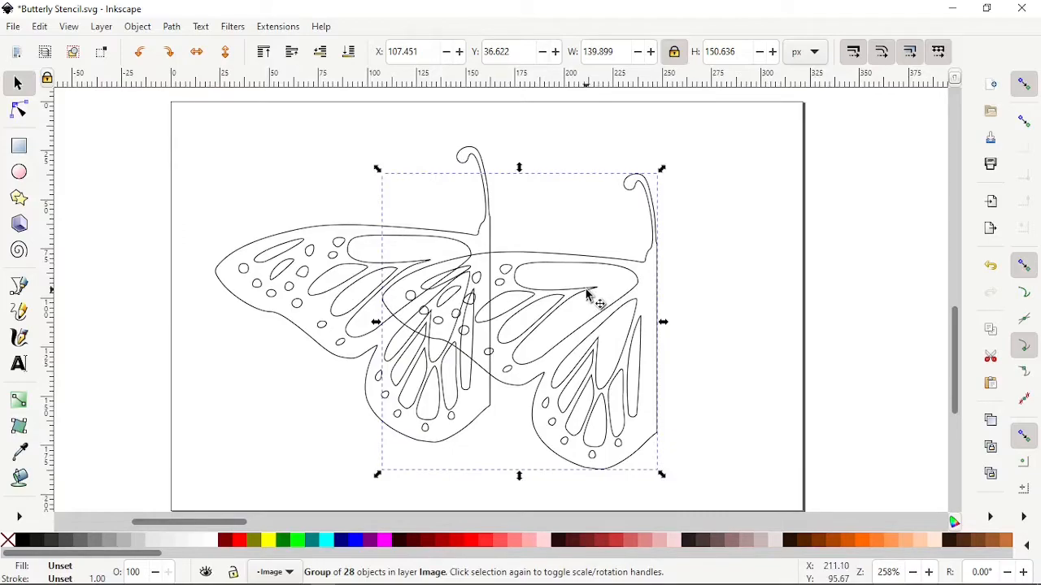
left_click_drag(587, 293, 660, 278)
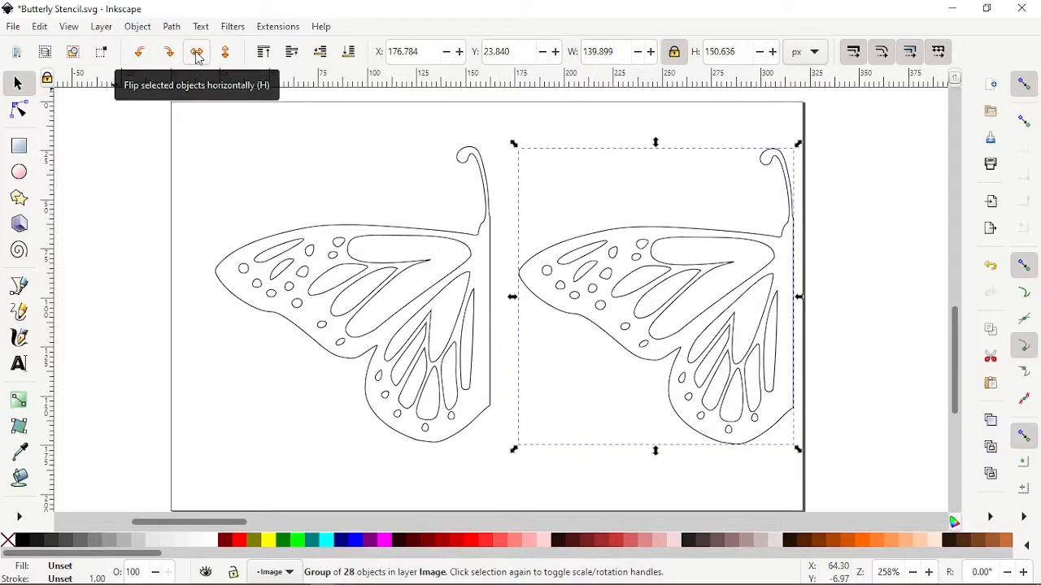
Flip the duplicated half horizontally.
left_click(138, 27)
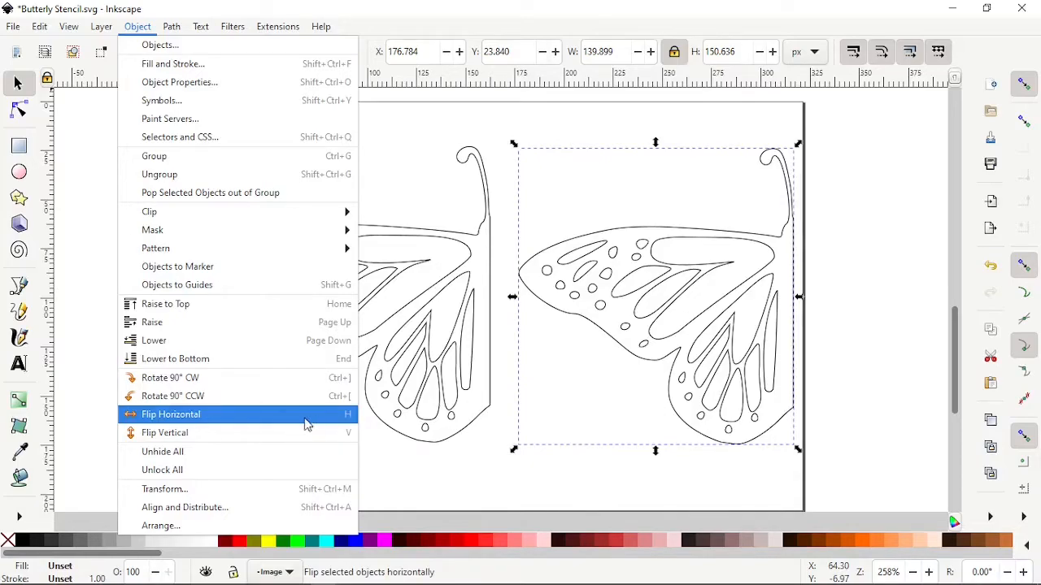
left_click(140, 29)
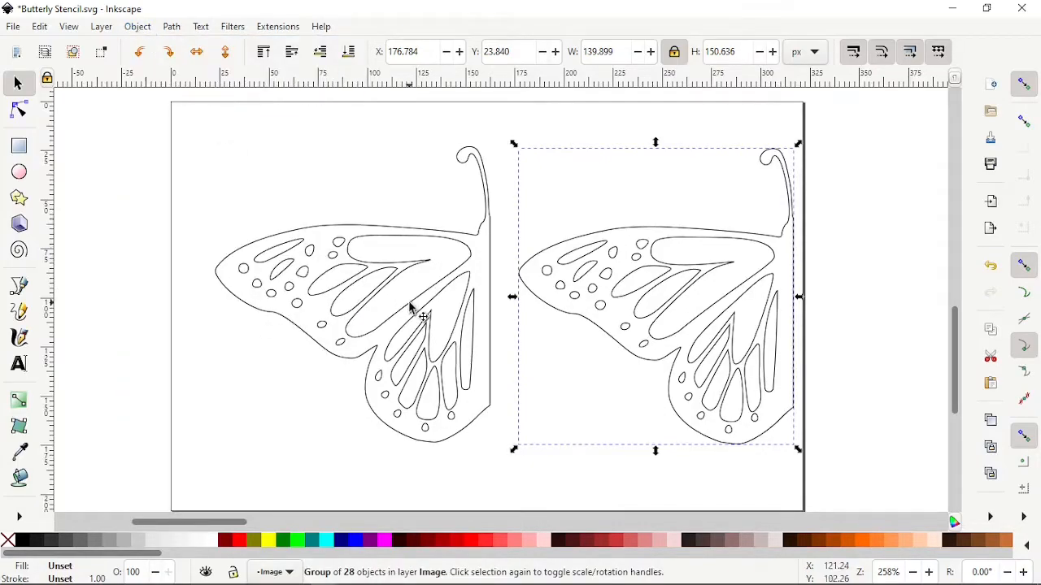
key("h")
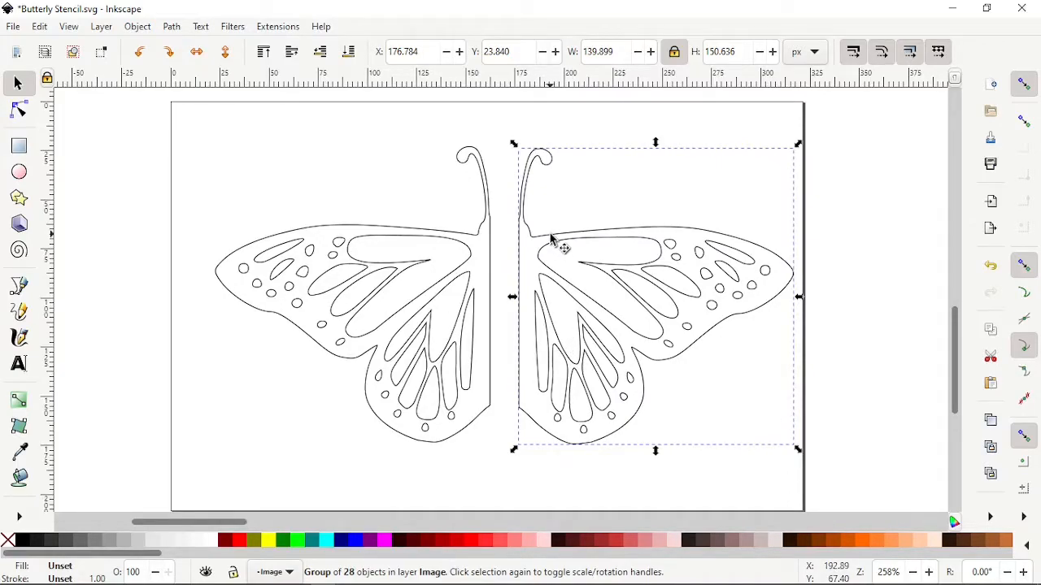
Move the mirrored half against the original's straight centre edge at X 162.106, Y 22.840 px and check the seam up close.
left_click_drag(550, 237, 525, 237)
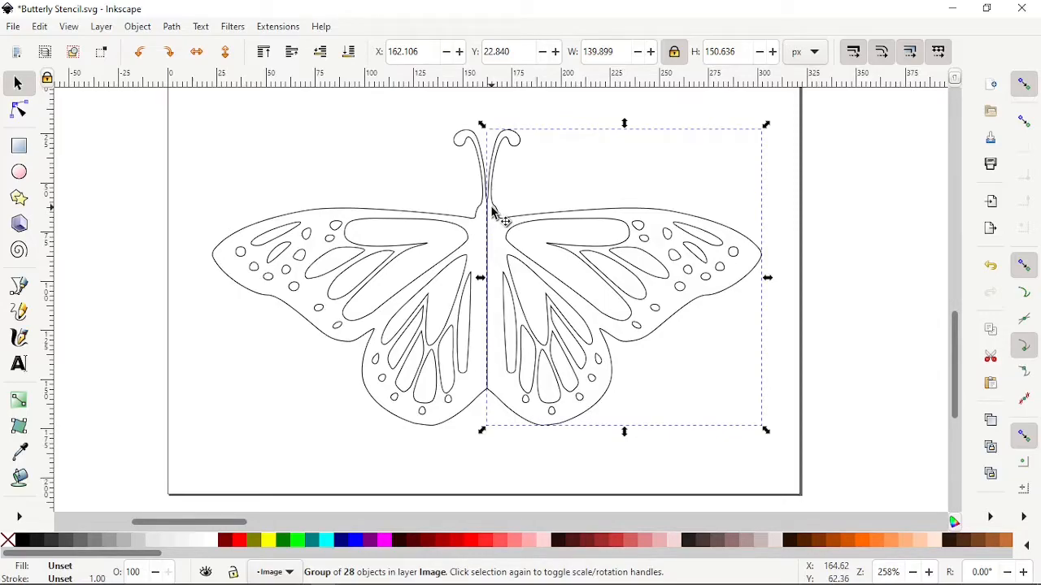
key("Right")
key("Right")
key("Left")
key("Left")
key("Left")
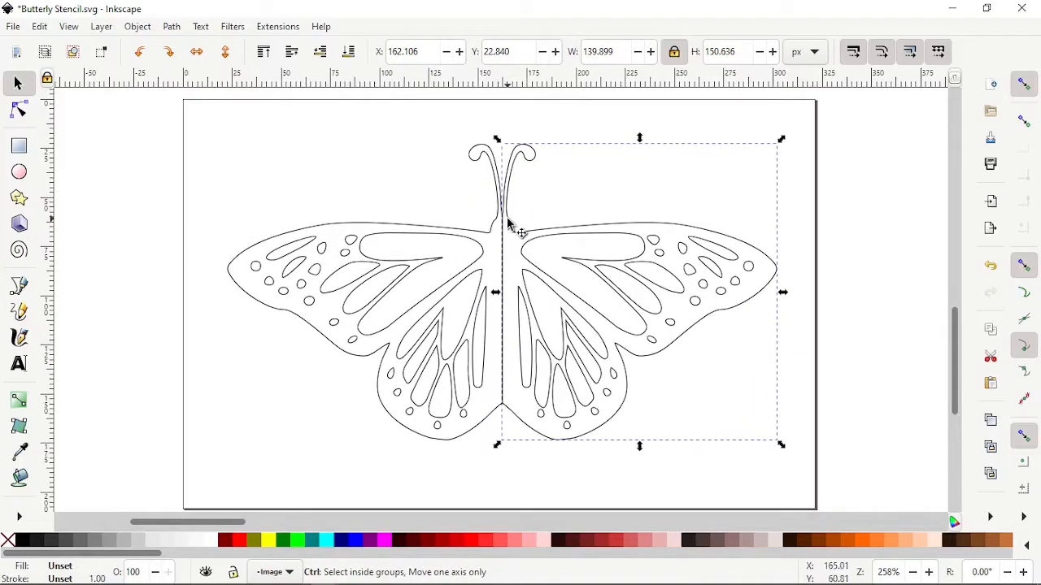
scroll(510, 225, "up", 4, "ctrl")
scroll(496, 218, "down", 3, "ctrl")
key("Escape")
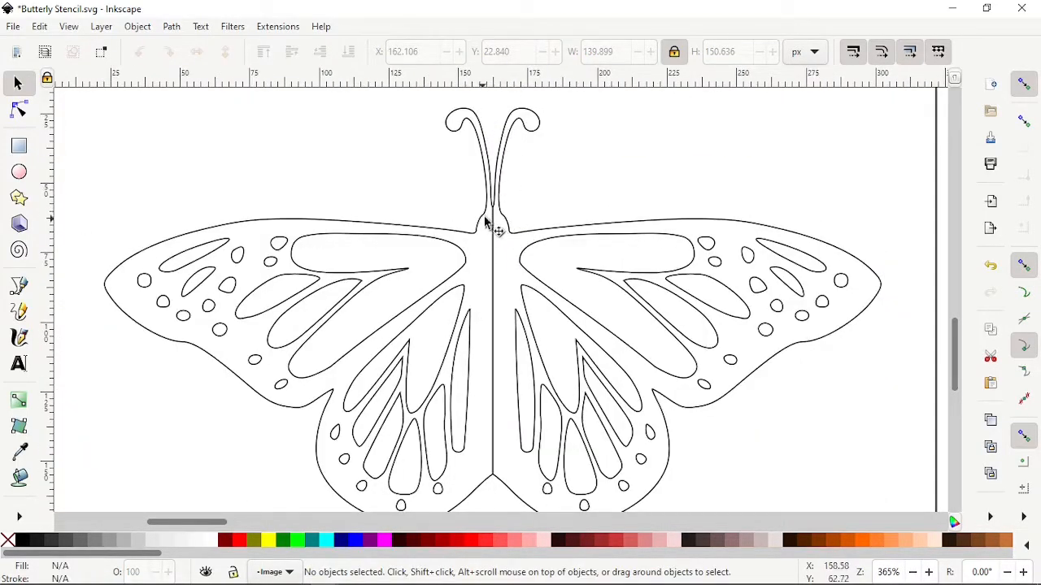
Ungroup both butterfly halves into their separate paths.
left_click(504, 231)
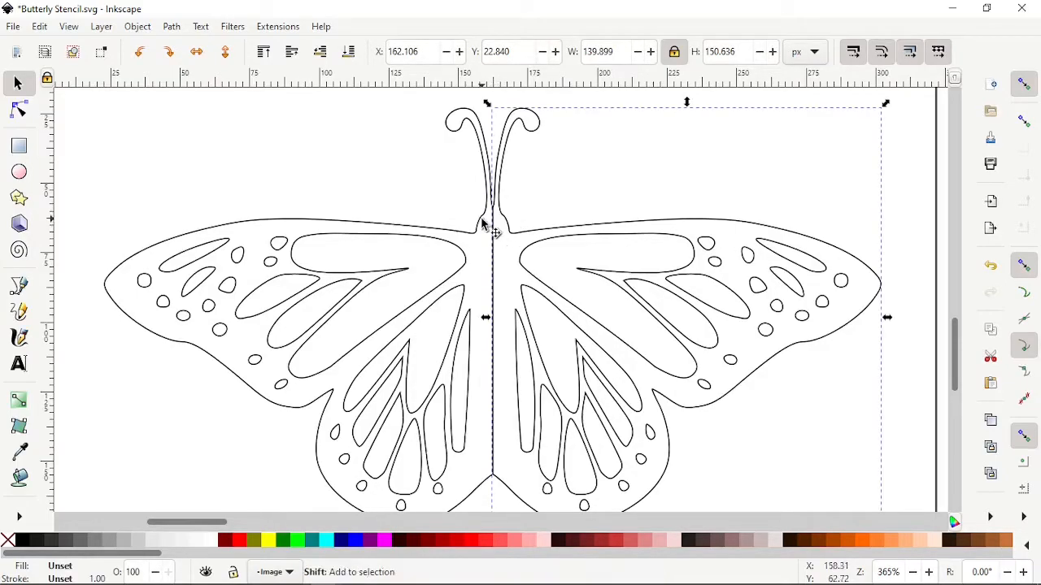
left_click(480, 224, "shift")
left_click(137, 26)
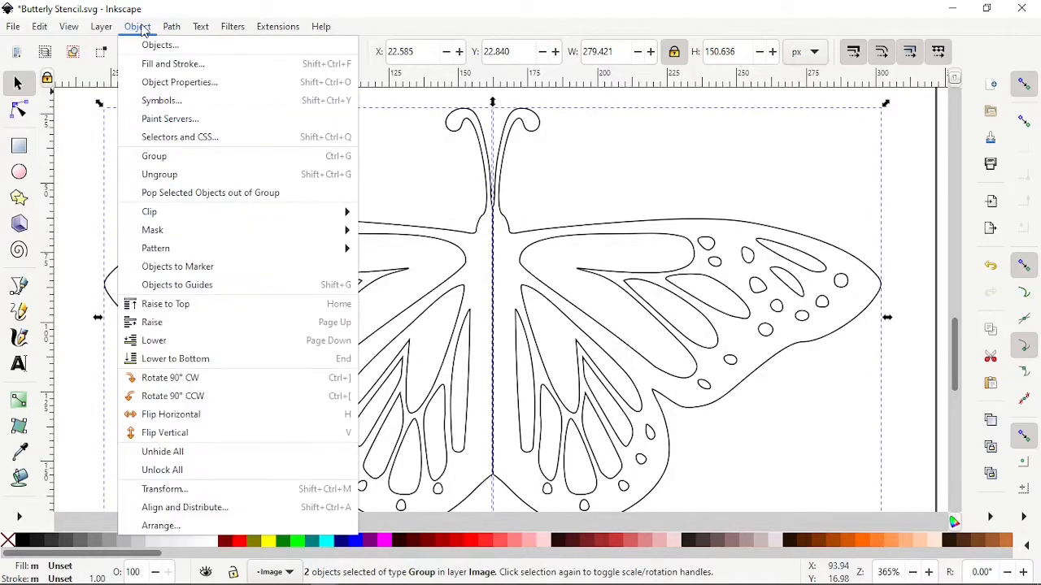
left_click(163, 174)
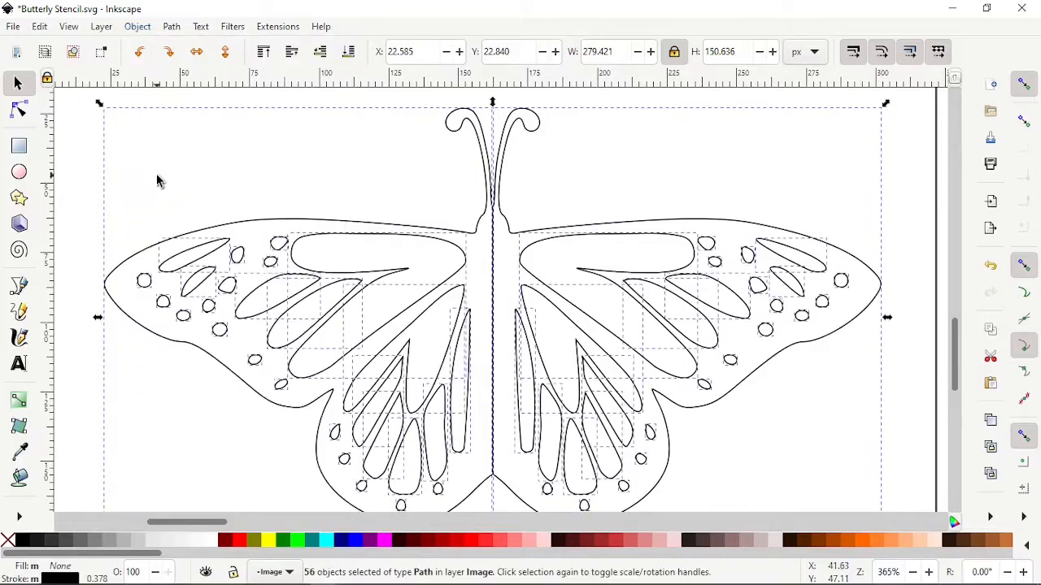
left_click(398, 192)
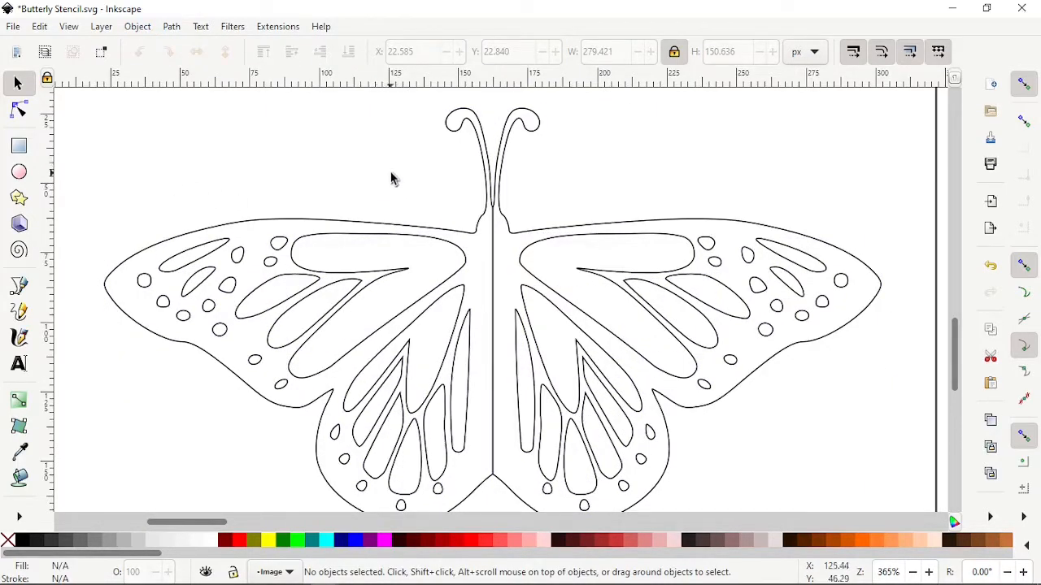
Unite the outer outlines of the left and right butterfly halves into one path with Union and save the document.
left_click(486, 153)
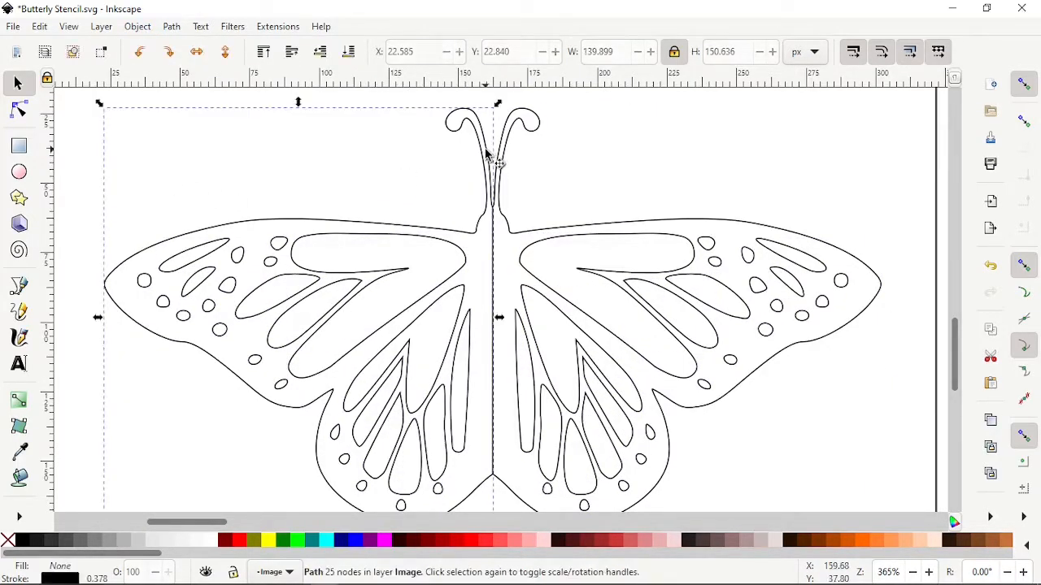
left_click(510, 140, "shift")
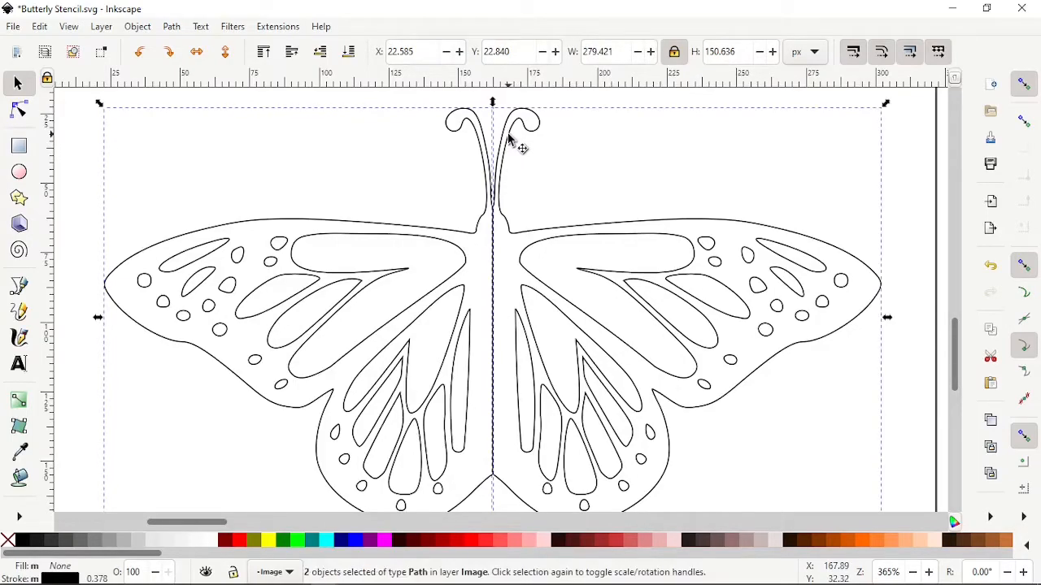
left_click(170, 27)
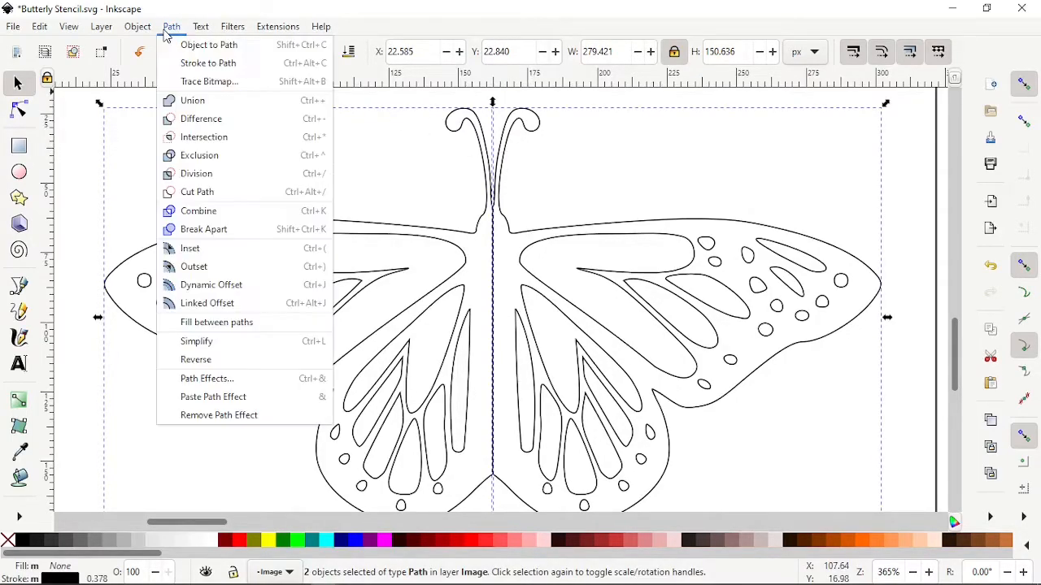
left_click(193, 101)
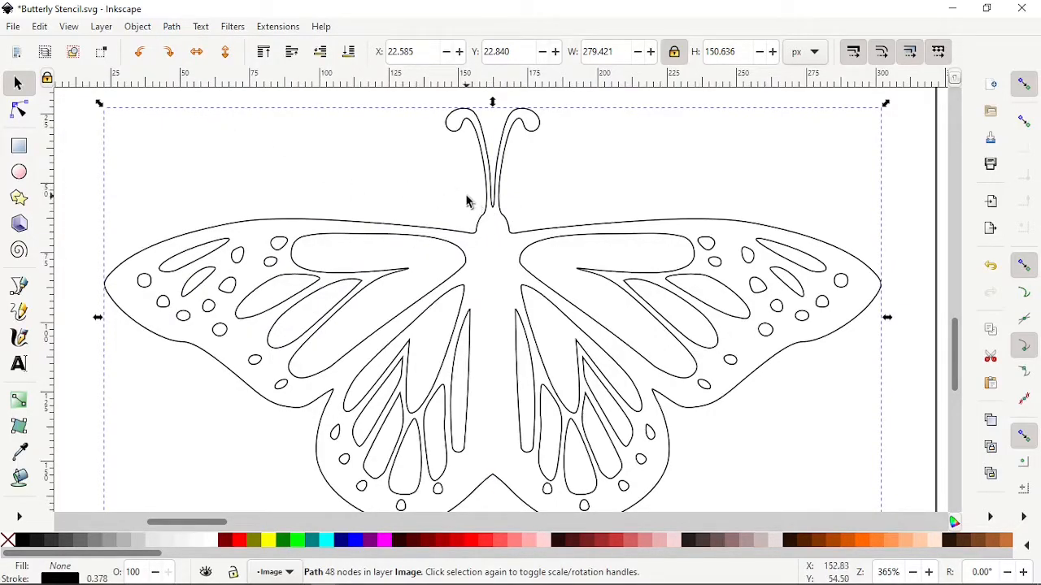
scroll(488, 203, "down", 1, "ctrl")
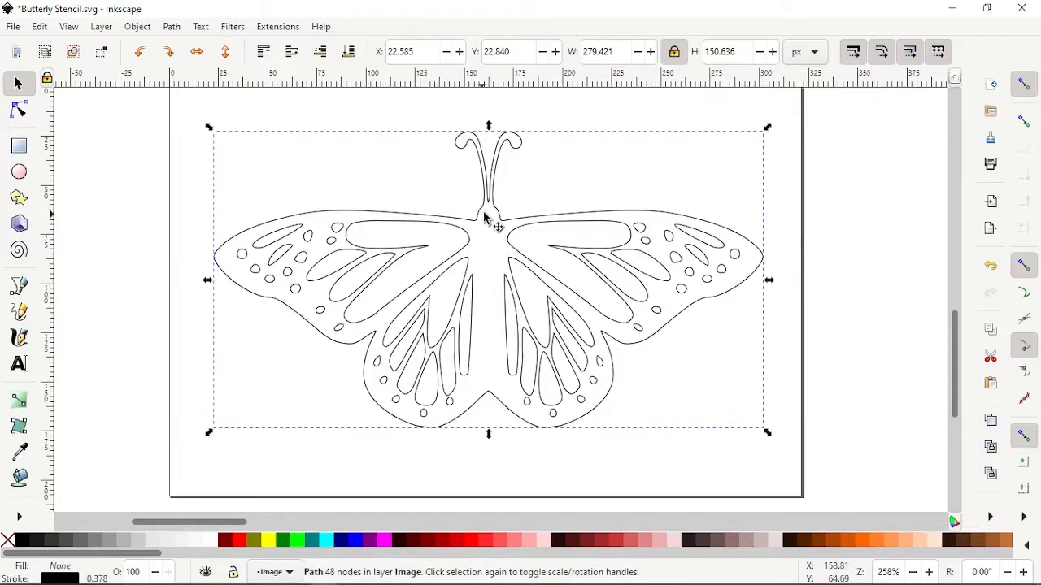
key("ctrl")
scroll(488, 245, "down", 2)
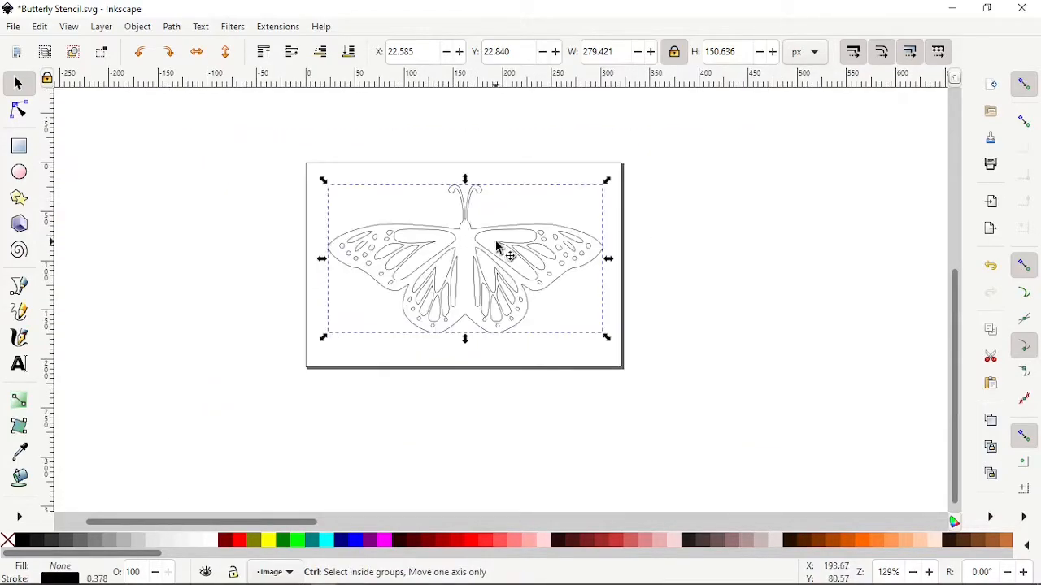
scroll(472, 241, "up", 1)
scroll(474, 241, "up", 1)
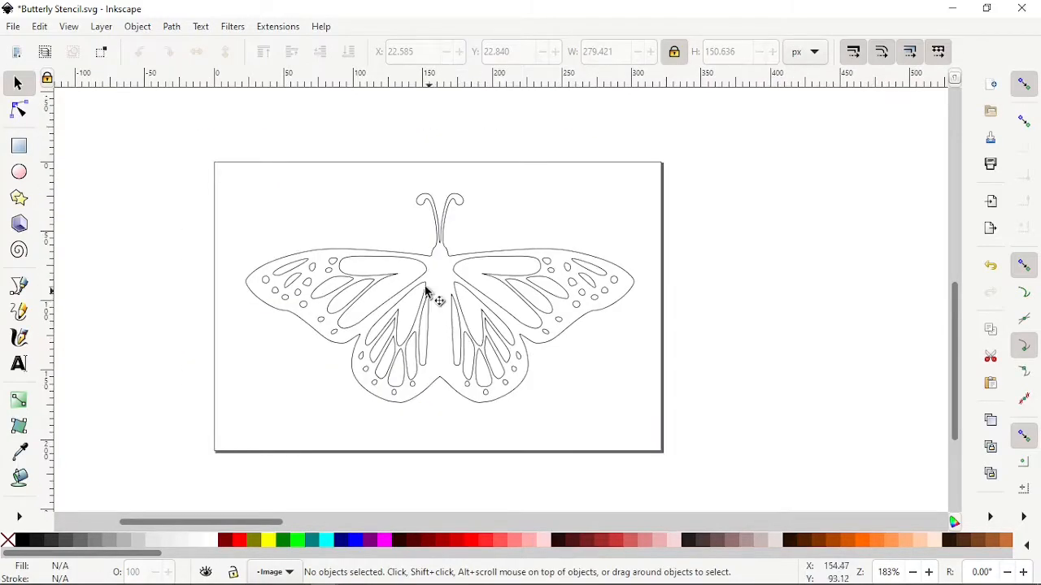
key("ctrl")
key("ctrl+s")
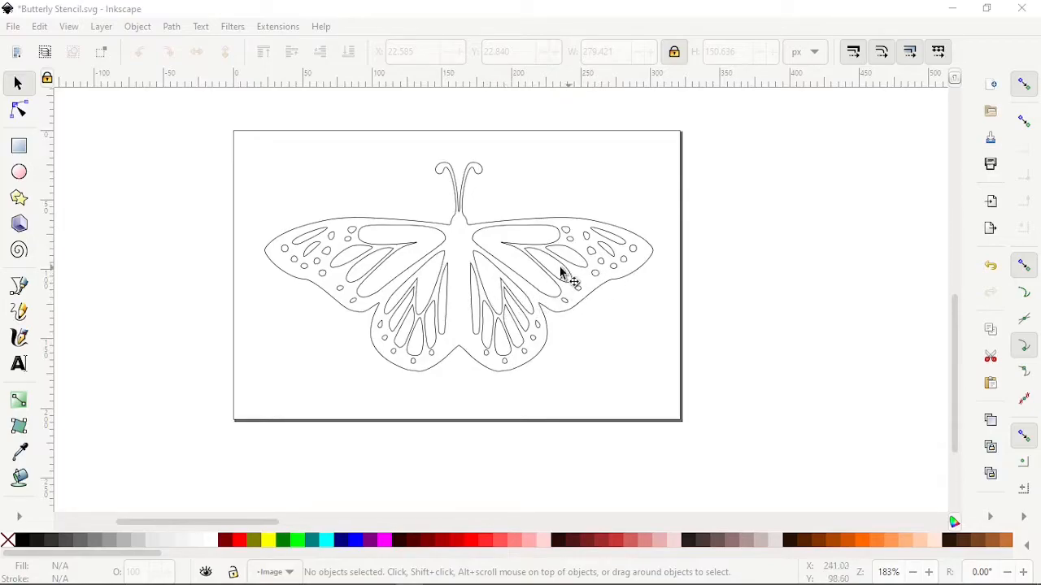
Draw a rectangle beside the butterfly page and set it to 120 mm wide and 140 mm high.
scroll(568, 277, "down", 2)
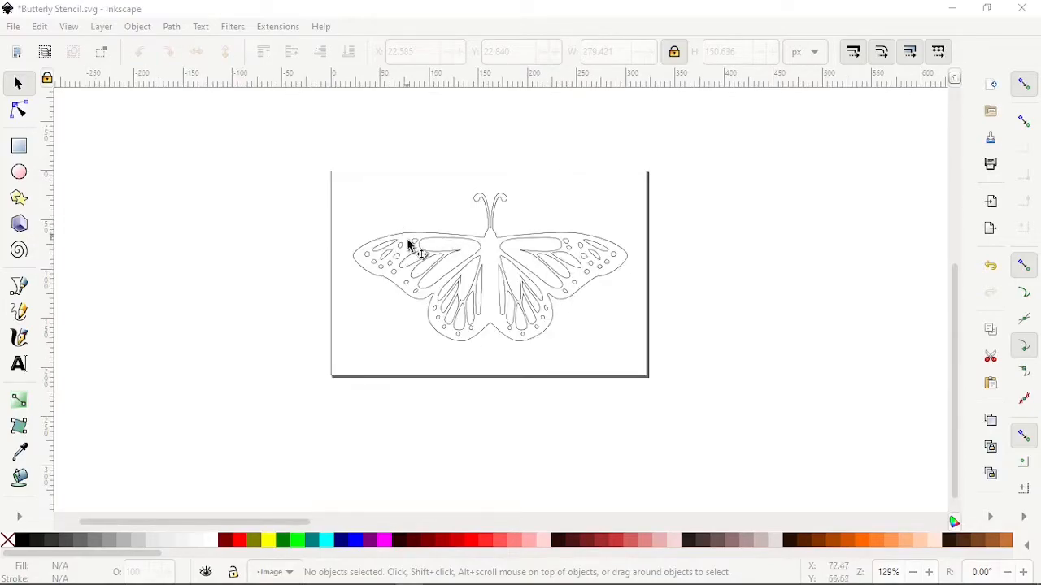
scroll(411, 244, "up", 2)
scroll(598, 259, "down", 2)
scroll(510, 259, "up", 2)
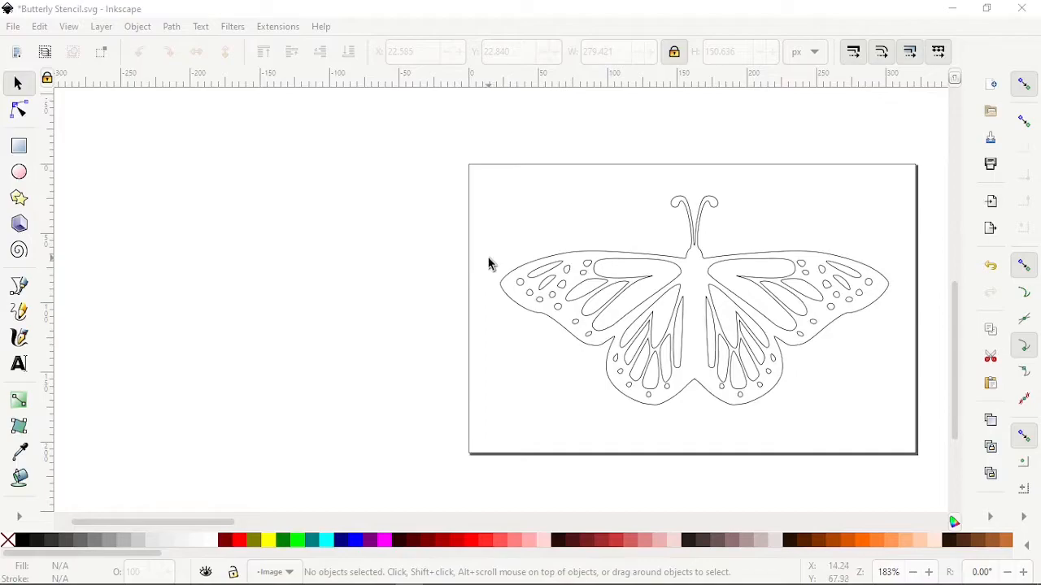
left_click(19, 148)
left_click_drag(128, 130, 405, 447)
left_click(451, 55)
left_click(443, 34)
left_click_drag(91, 51, 47, 51)
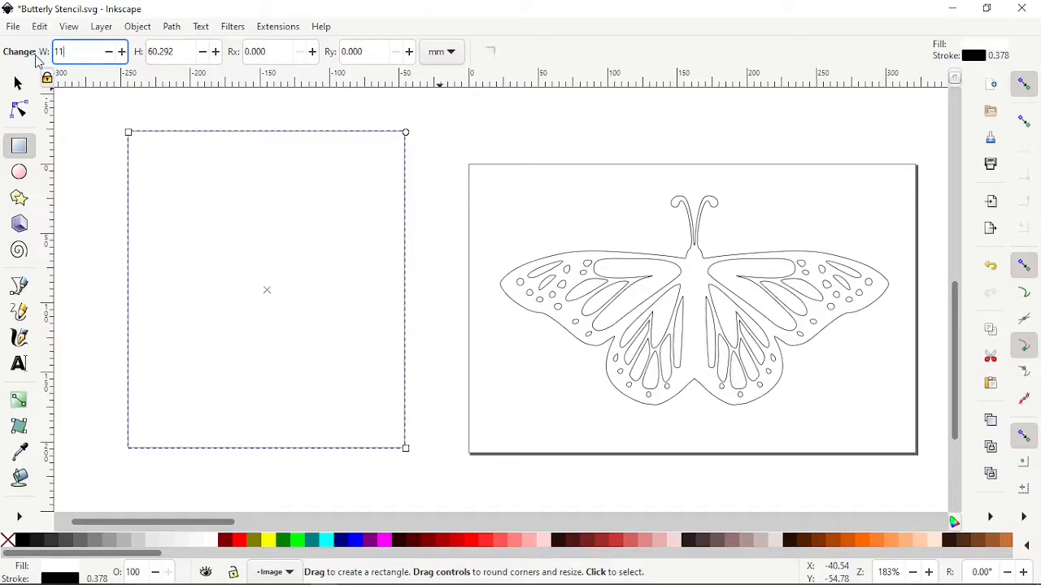
key("Tab")
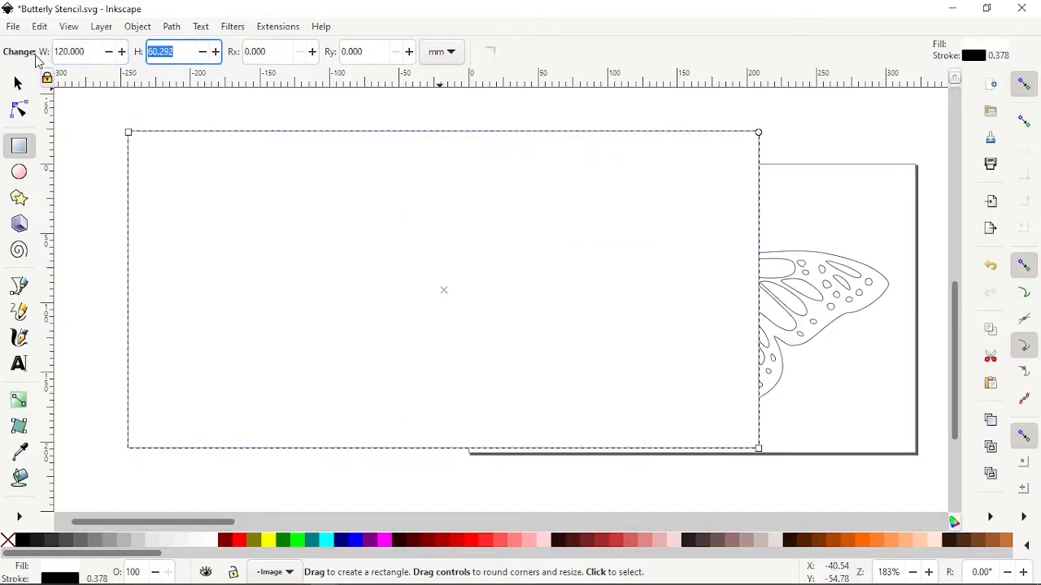
type("140")
key("Return")
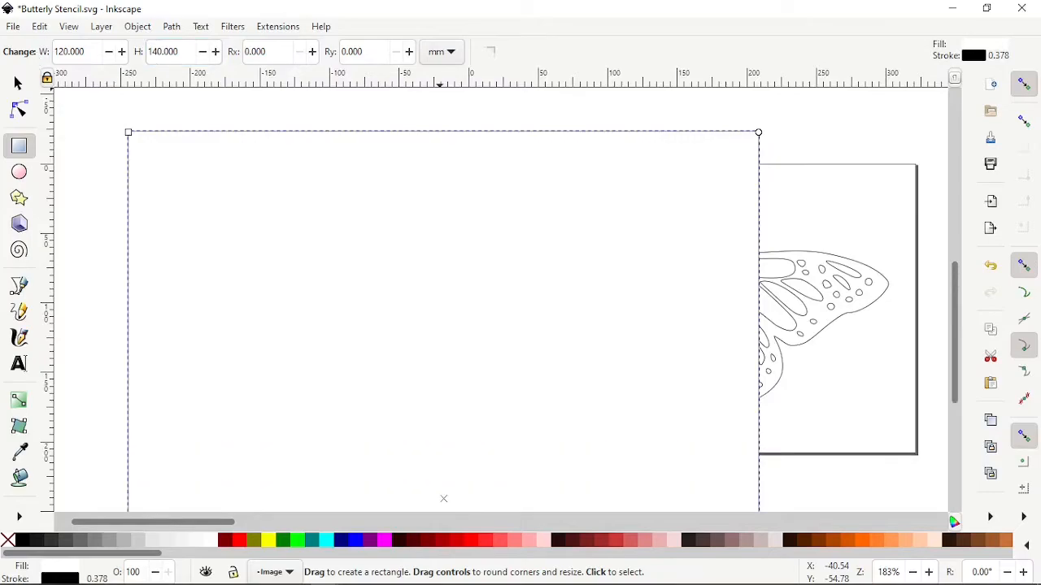
Send the selected rectangle behind the butterfly by lowering it to the bottom of the stack.
scroll(362, 271, "down", 4, "ctrl")
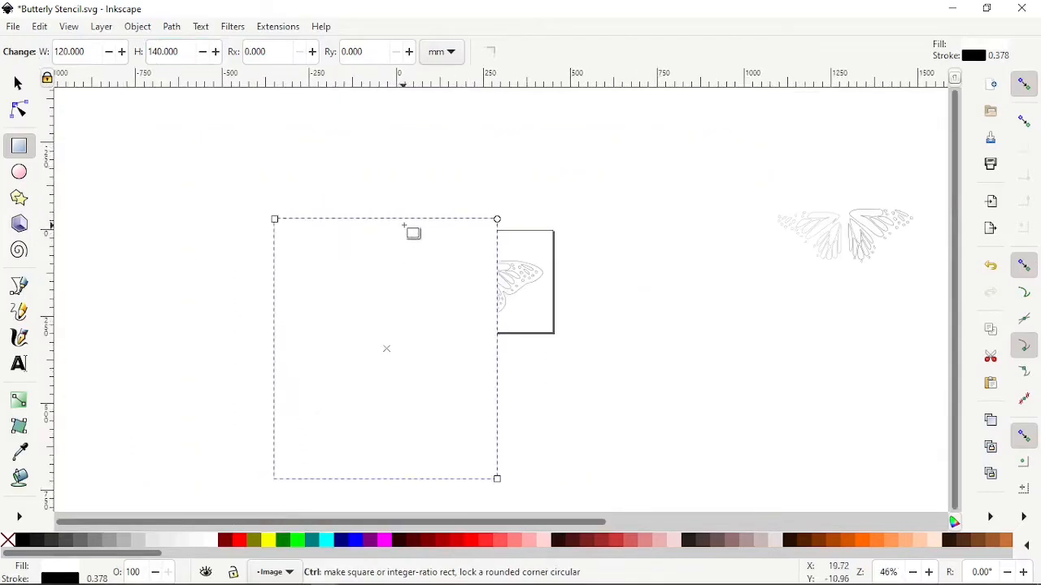
left_click(18, 84)
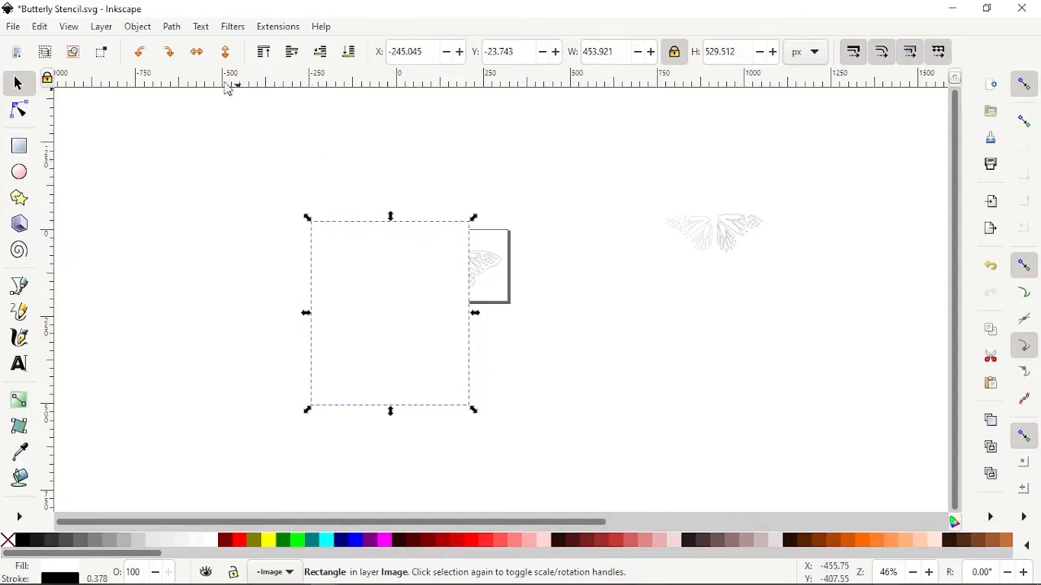
left_click(137, 27)
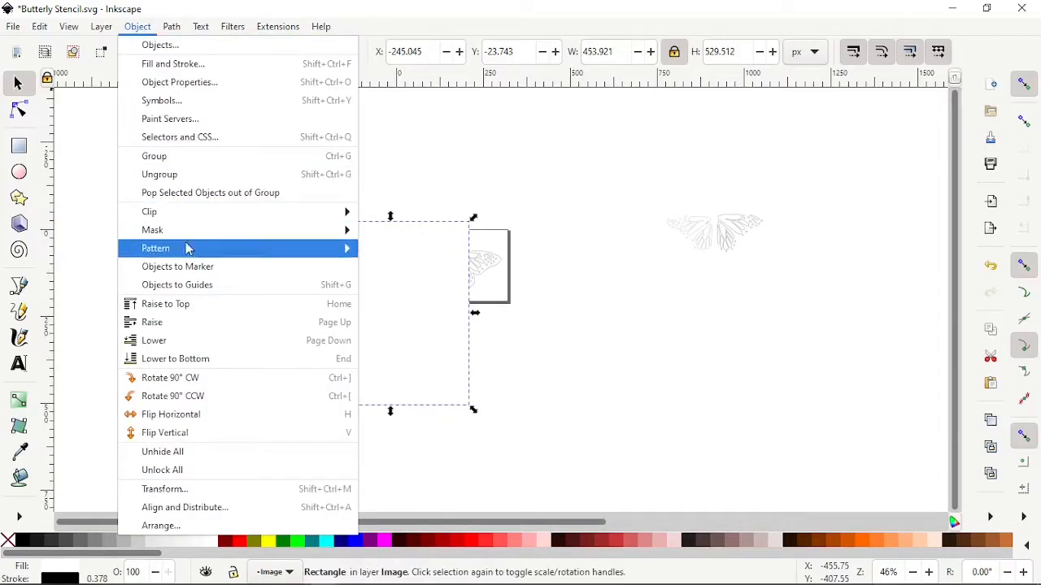
left_click(162, 365)
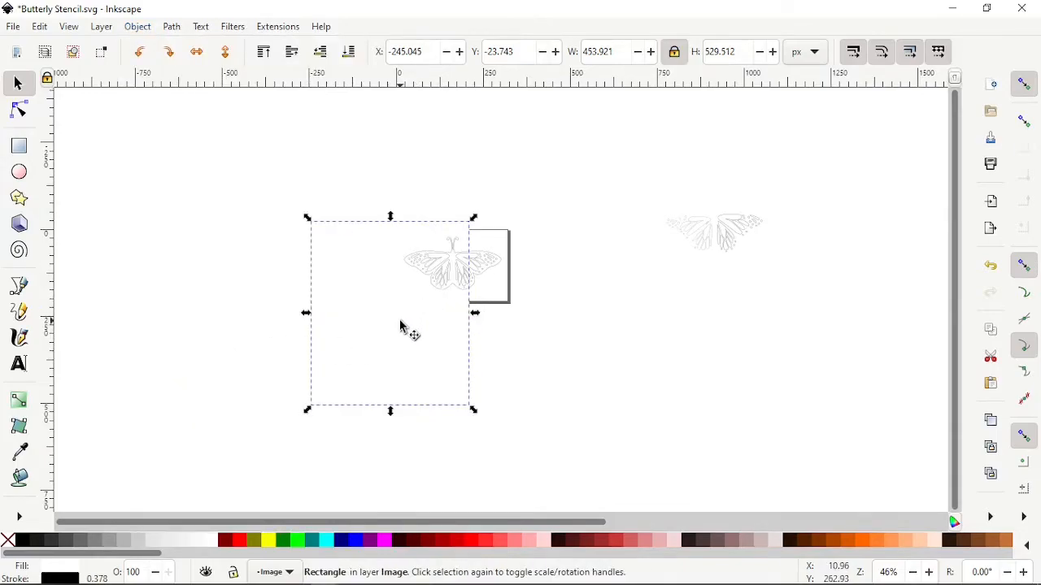
Select all paths of the complete butterfly and combine them into one group.
left_click_drag(537, 316, 406, 242)
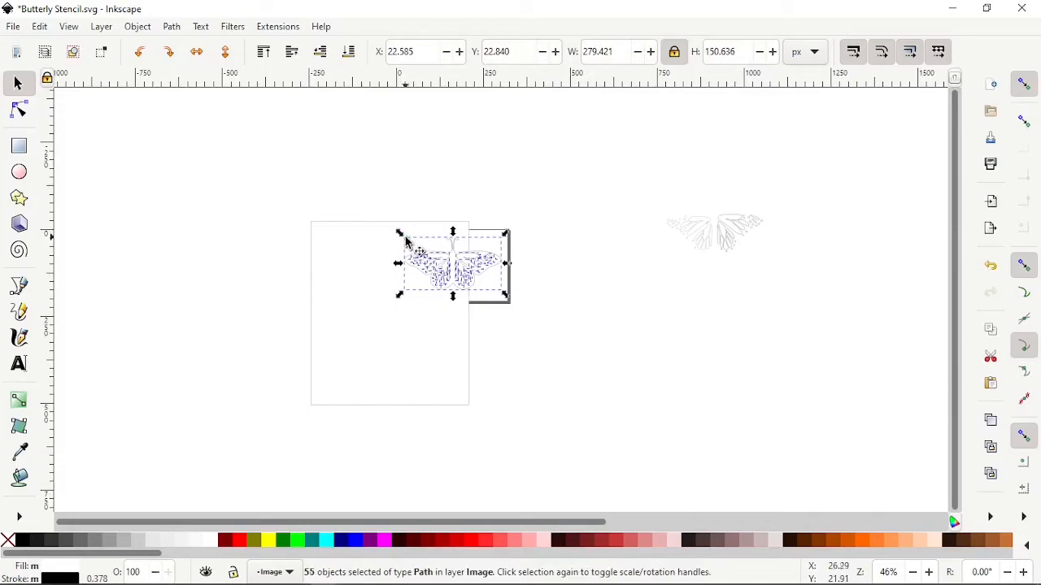
left_click(136, 28)
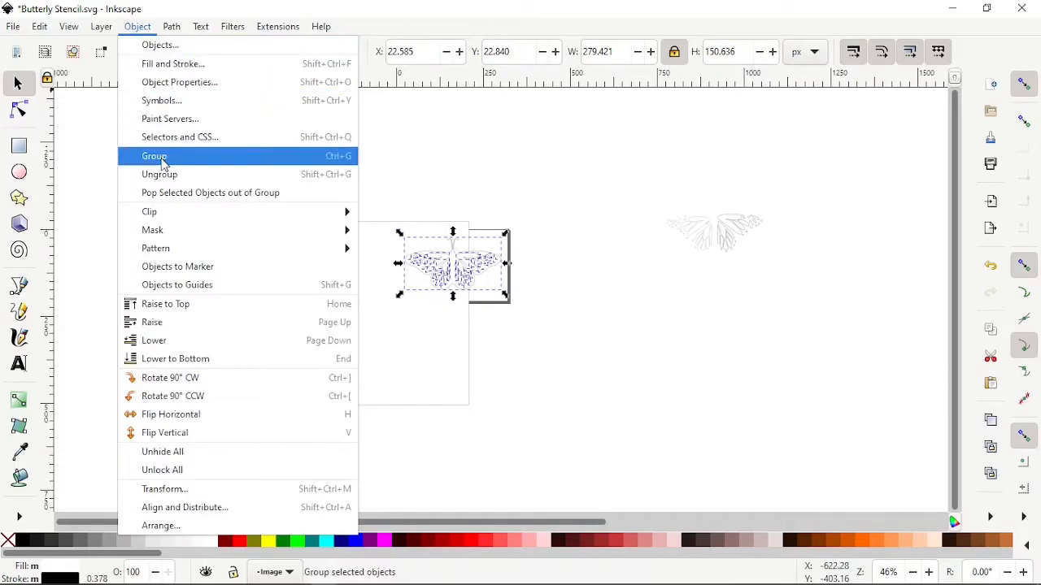
left_click(133, 156)
Move the butterfly group onto the rectangle and enlarge it to about 450 × 243 px, spanning the rectangle's width.
left_click_drag(463, 280, 406, 310)
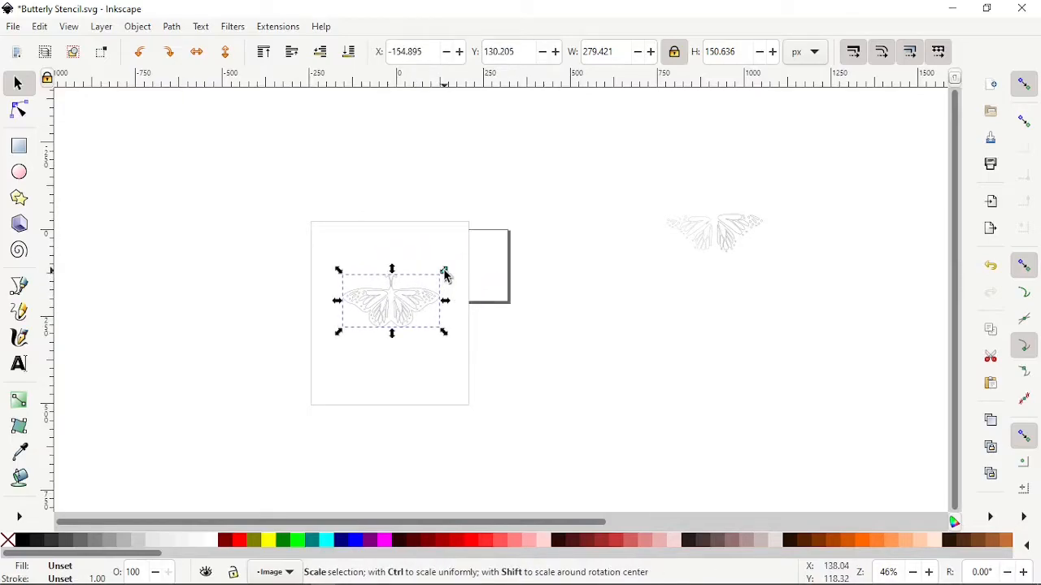
left_click_drag(444, 271, 507, 239)
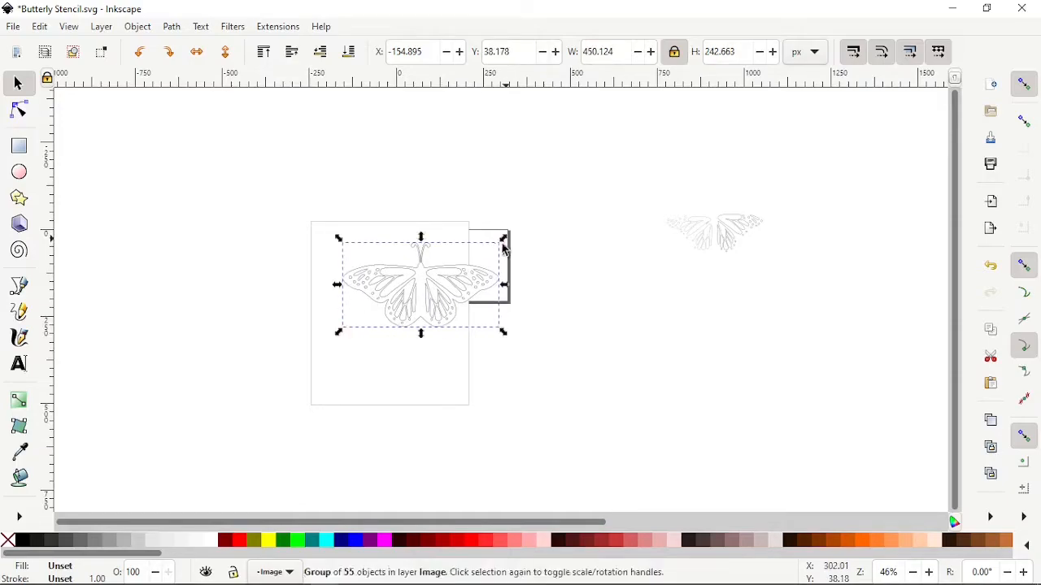
left_click_drag(477, 282, 448, 309)
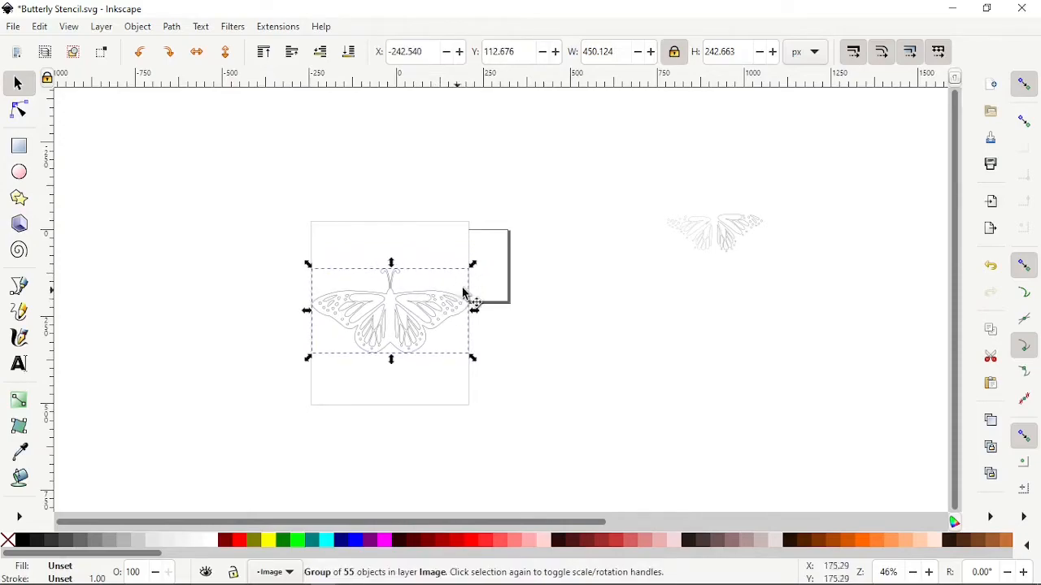
Rotate the butterfly group clockwise to a diagonal and fit it inside the rectangle at about 370 × 286 px.
left_click(455, 302)
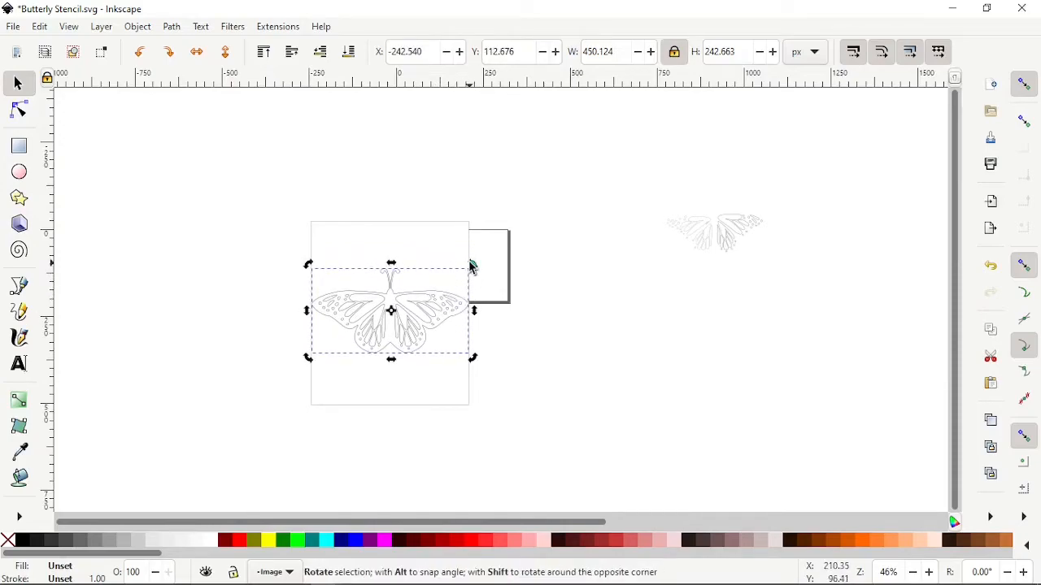
left_click_drag(471, 267, 423, 321)
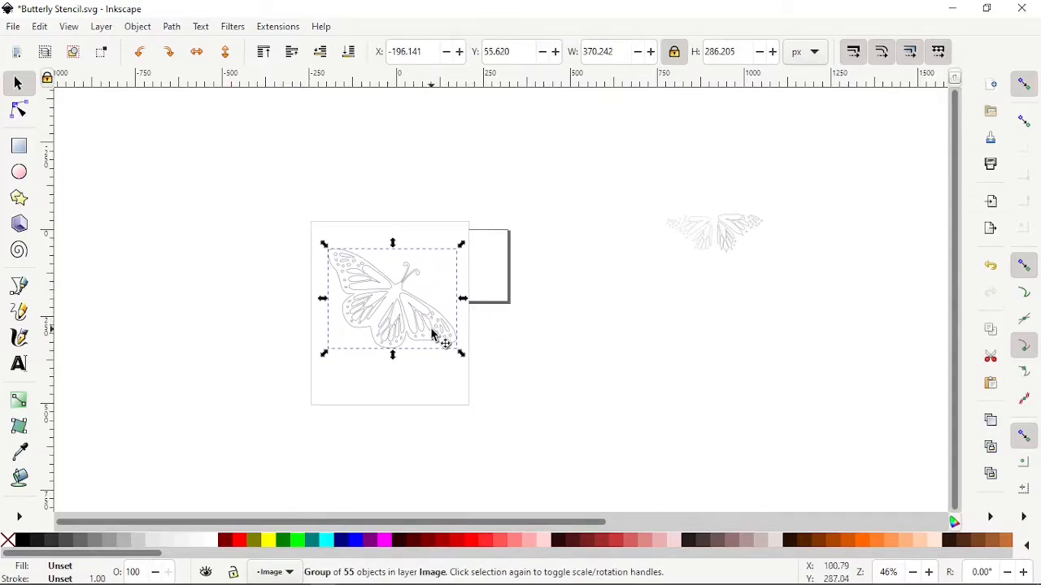
left_click(501, 339)
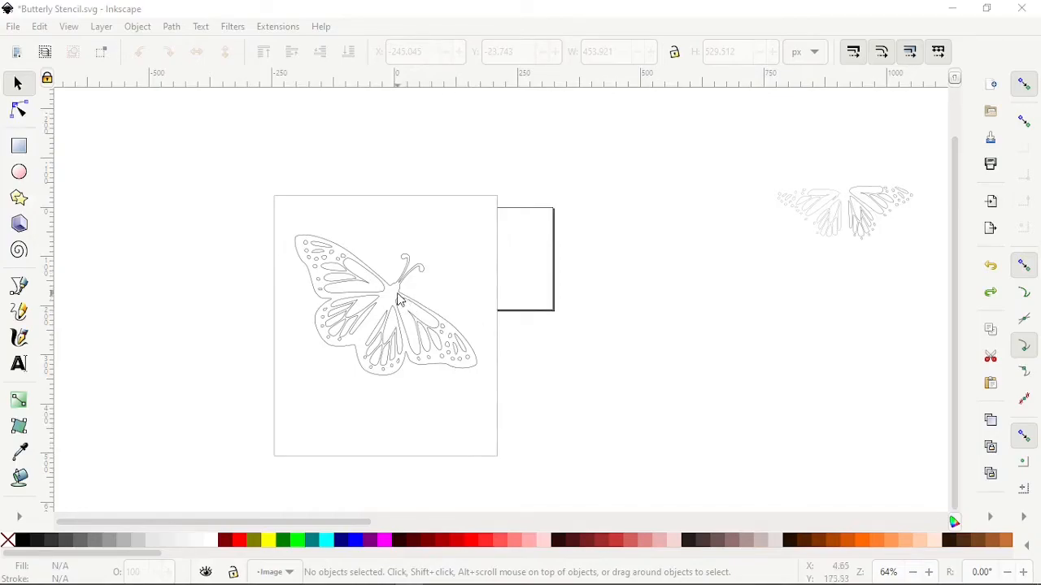
Open the Align and Distribute options and move the rectangle and butterfly together to about X -65, Y 153 px, overlapping the page.
left_click(138, 27)
left_click(185, 509)
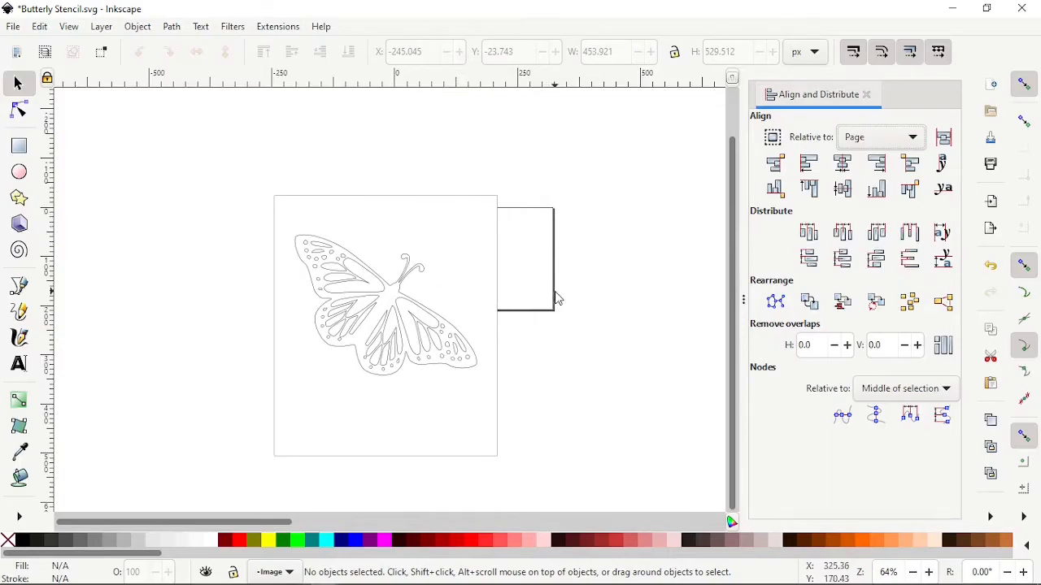
left_click_drag(236, 173, 529, 464)
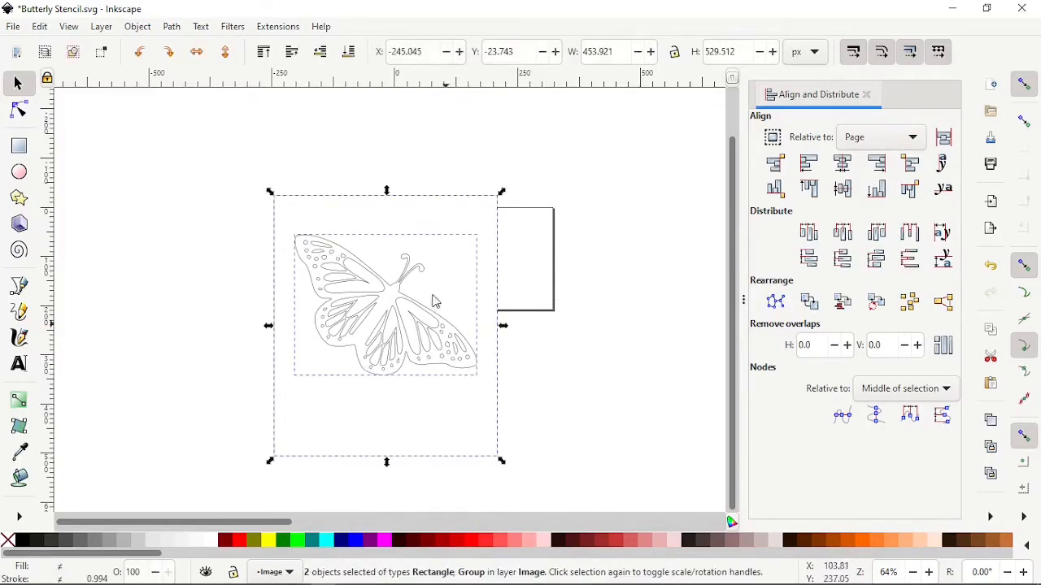
left_click_drag(436, 306, 508, 407)
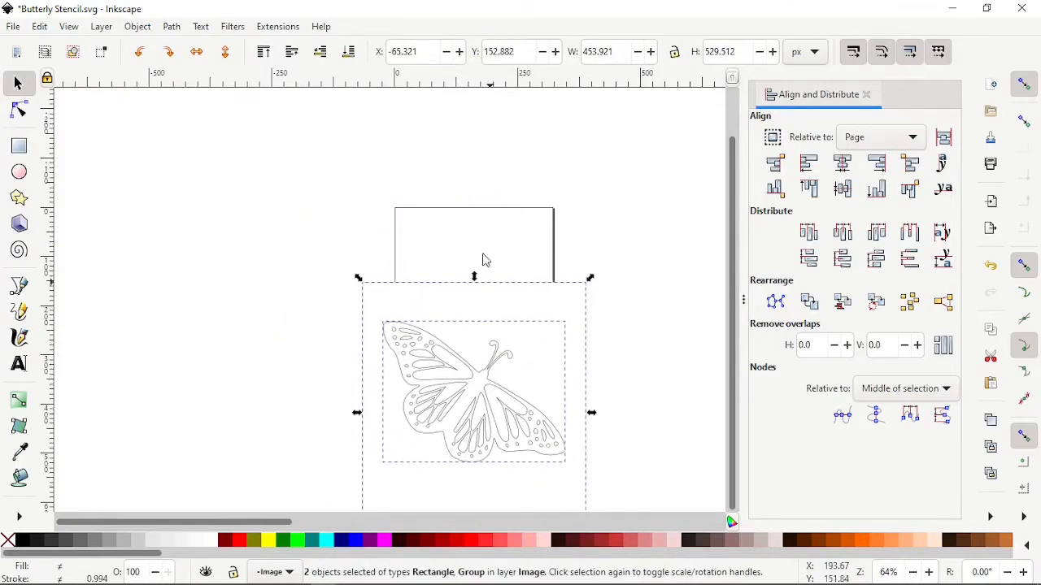
Set the document's display units to mm and its page size to A4 in the document properties.
scroll(378, 222, "down", 2, "ctrl")
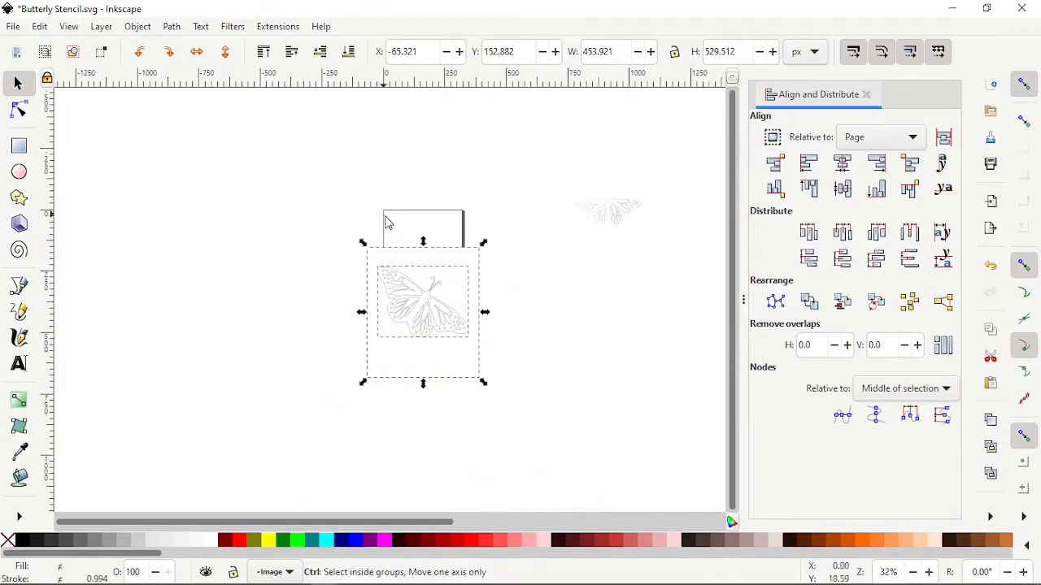
scroll(398, 260, "up", 1, "ctrl")
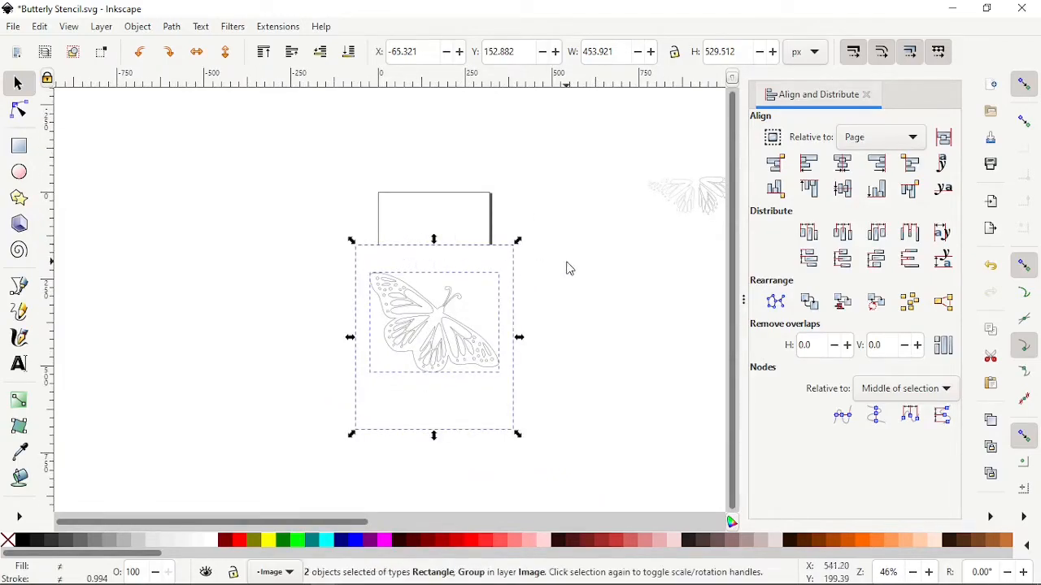
left_click(20, 27)
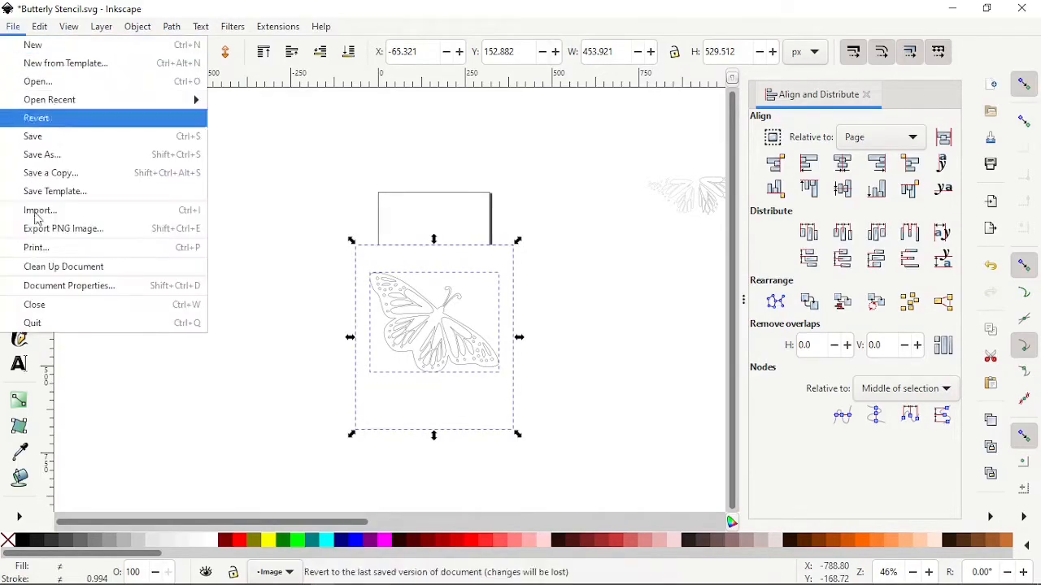
left_click(59, 289)
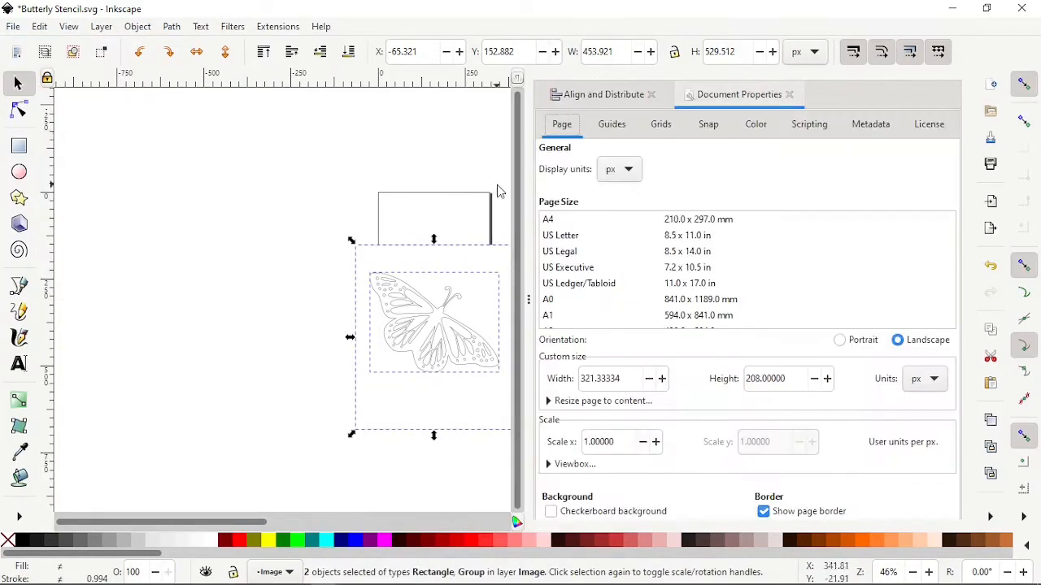
left_click(628, 173)
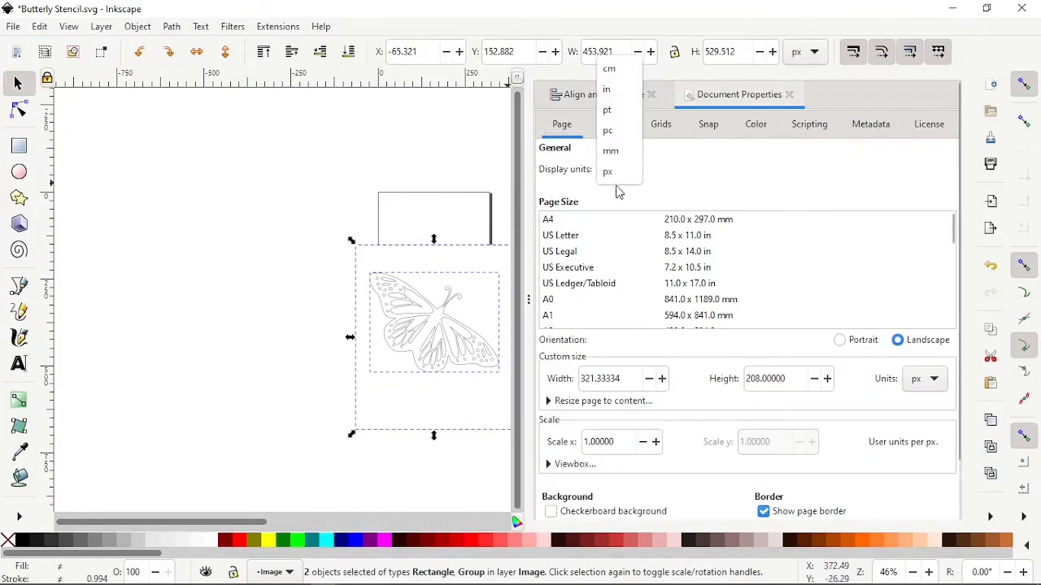
left_click(614, 150)
left_click(549, 223)
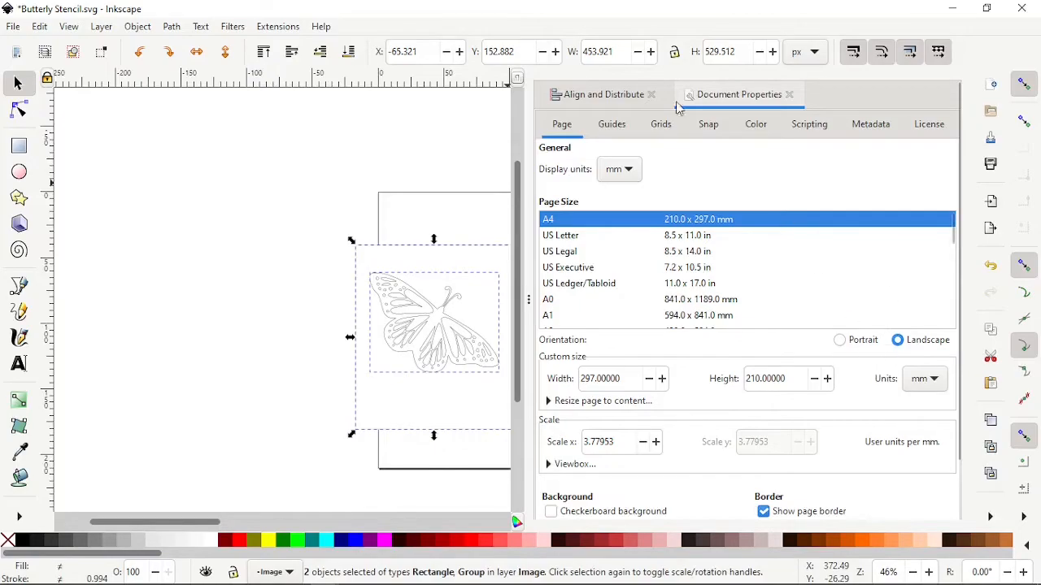
left_click(789, 95)
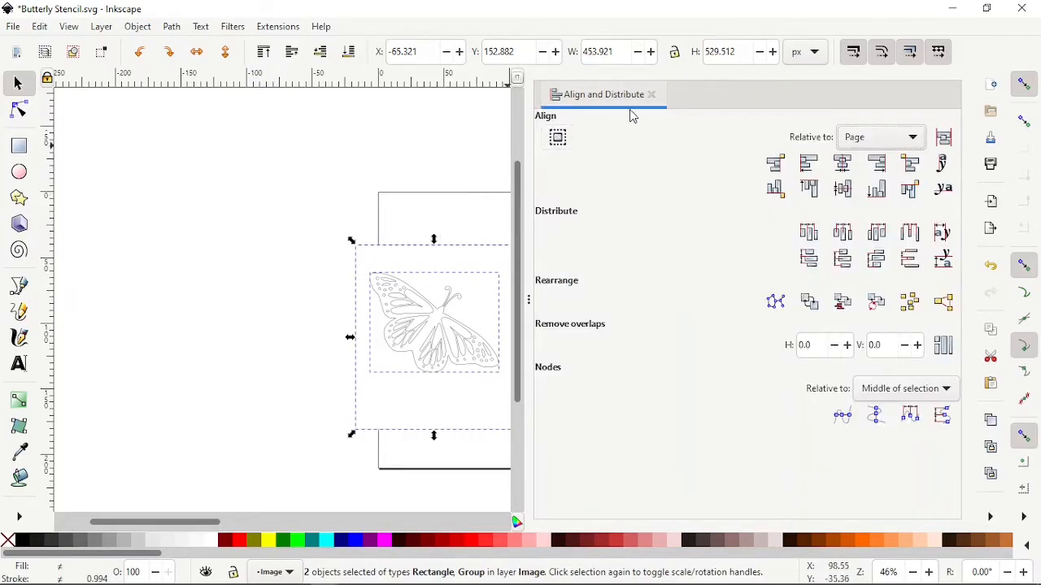
Widen the canvas view and center the rectangle and butterfly group on the vertical axis relative to the page.
left_click_drag(530, 147, 681, 147)
scroll(302, 220, "down", 2)
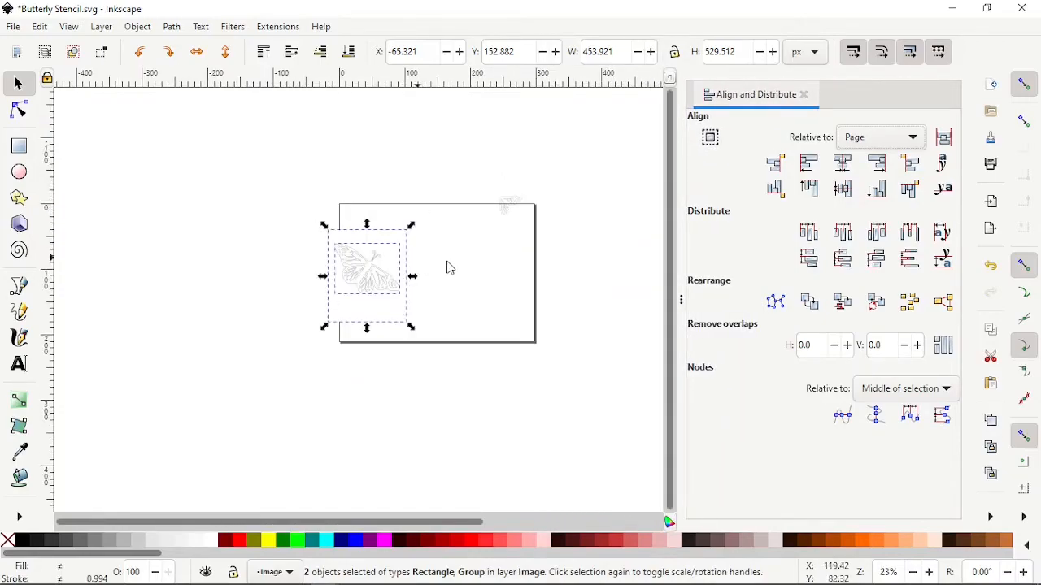
scroll(444, 265, "up", 2)
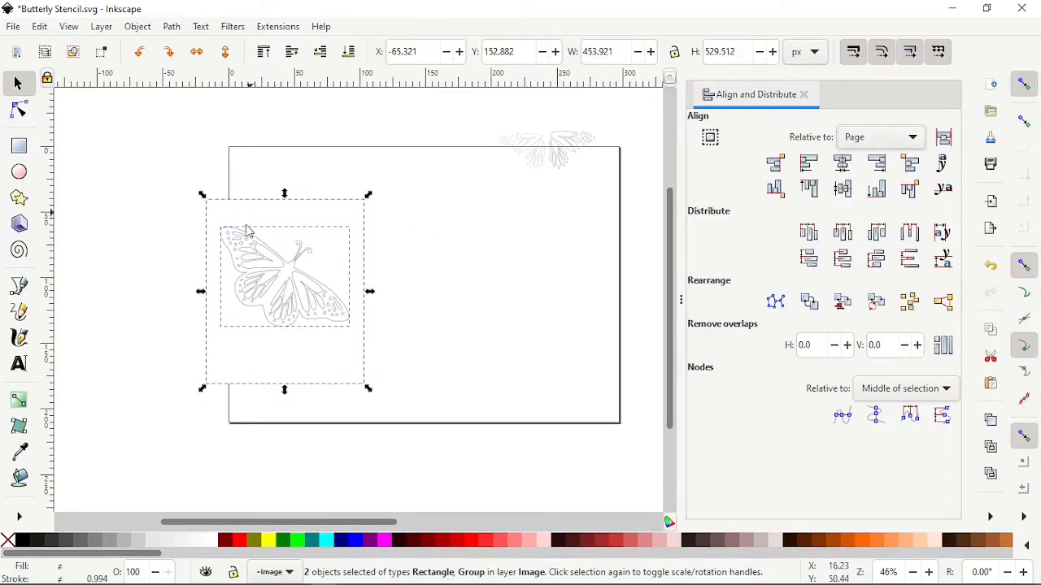
left_click(843, 164)
Move the two leftover wing pieces from the page's upper-right edge well clear of the page to the right.
left_click_drag(481, 111, 619, 180)
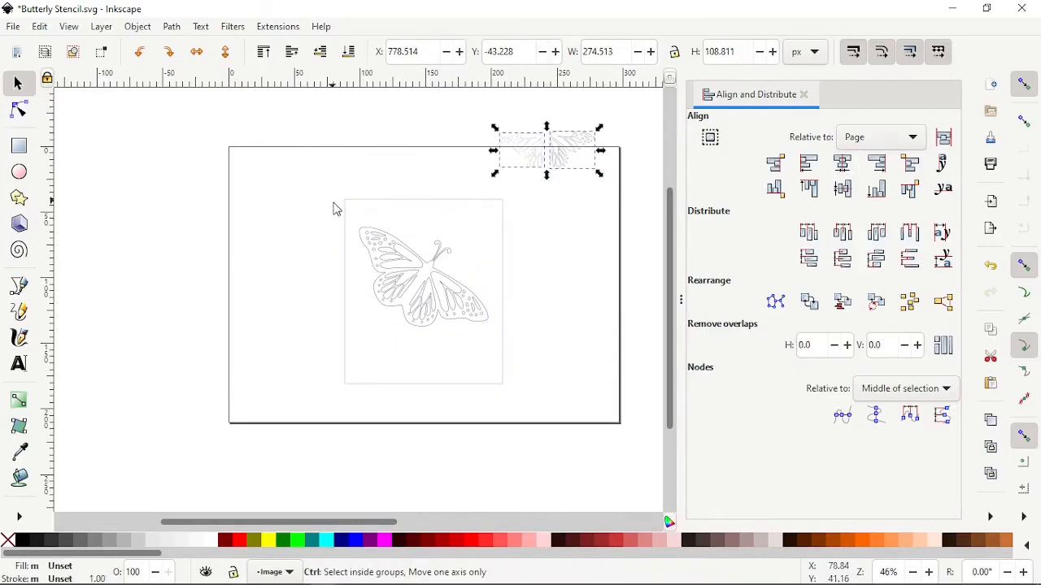
scroll(337, 209, "down", 3)
left_click_drag(453, 183, 653, 170)
scroll(397, 212, "up", 1)
scroll(398, 210, "up", 2)
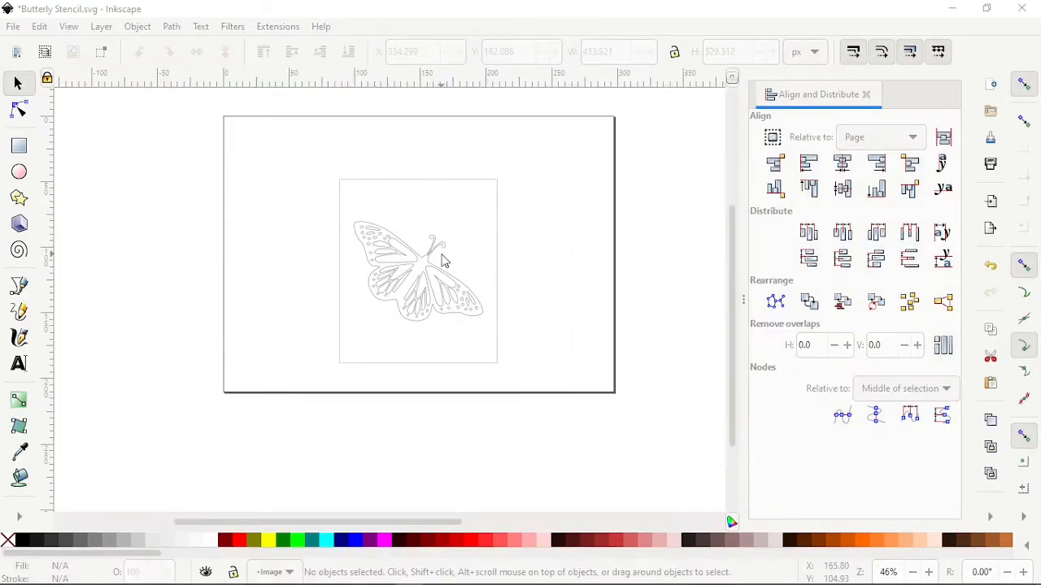
Move the butterfly group to about X 185, Y 486 px, and center it and the rectangle on both axes relative to the Selection Area.
left_click_drag(423, 281, 360, 346)
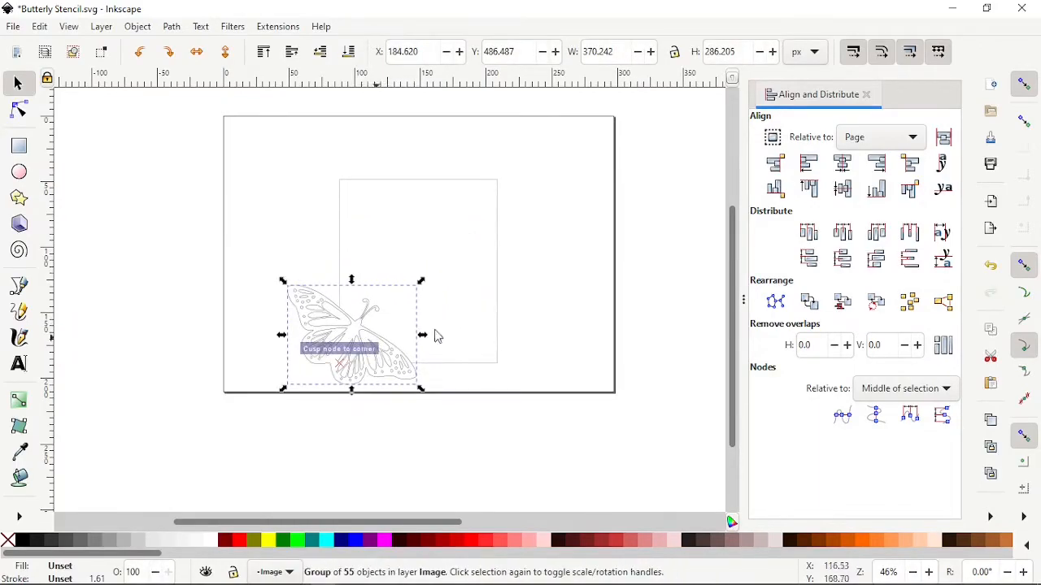
left_click(542, 293)
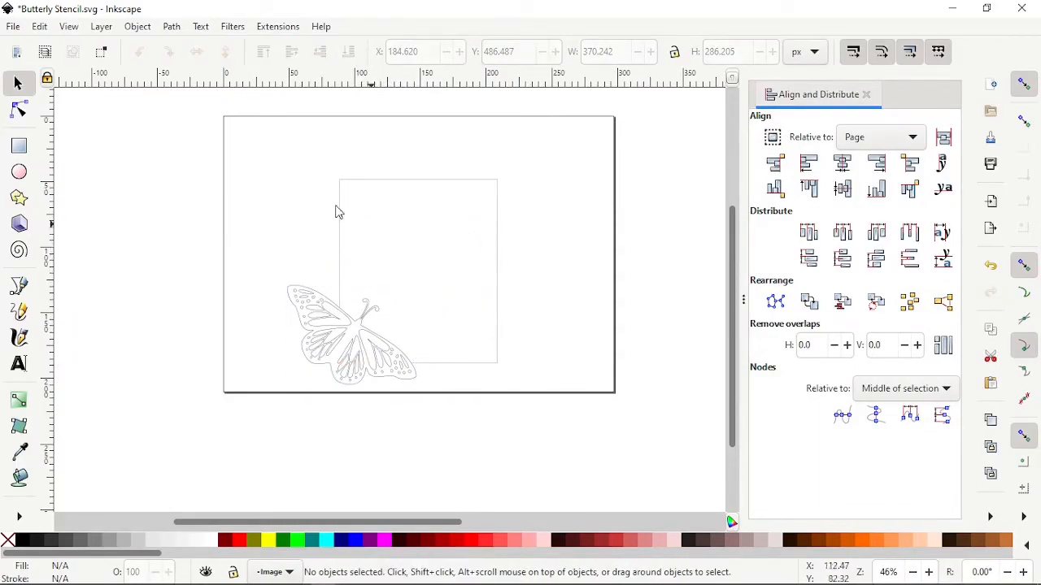
left_click_drag(255, 150, 558, 439)
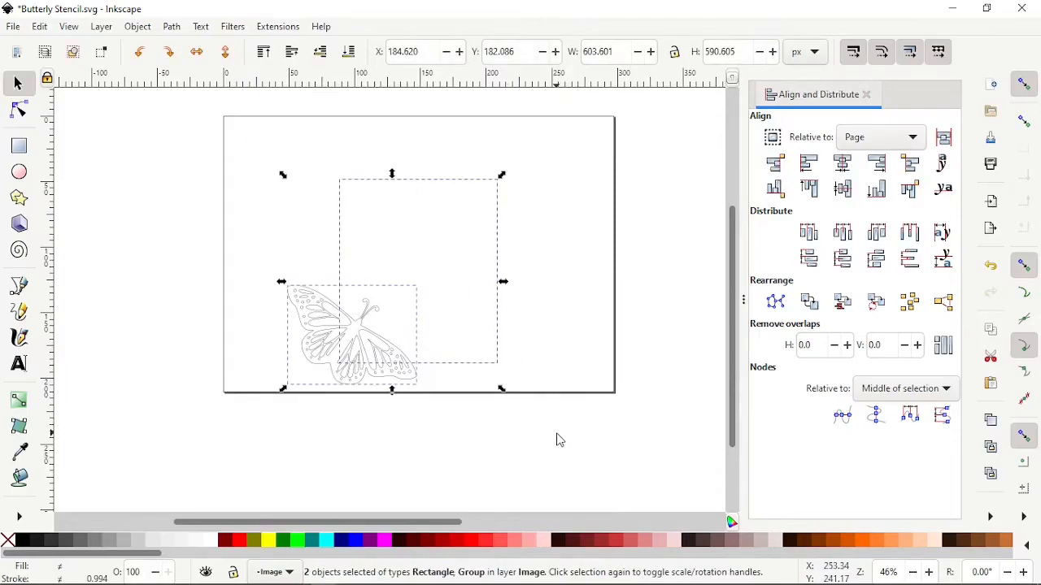
left_click(914, 140)
left_click(871, 180)
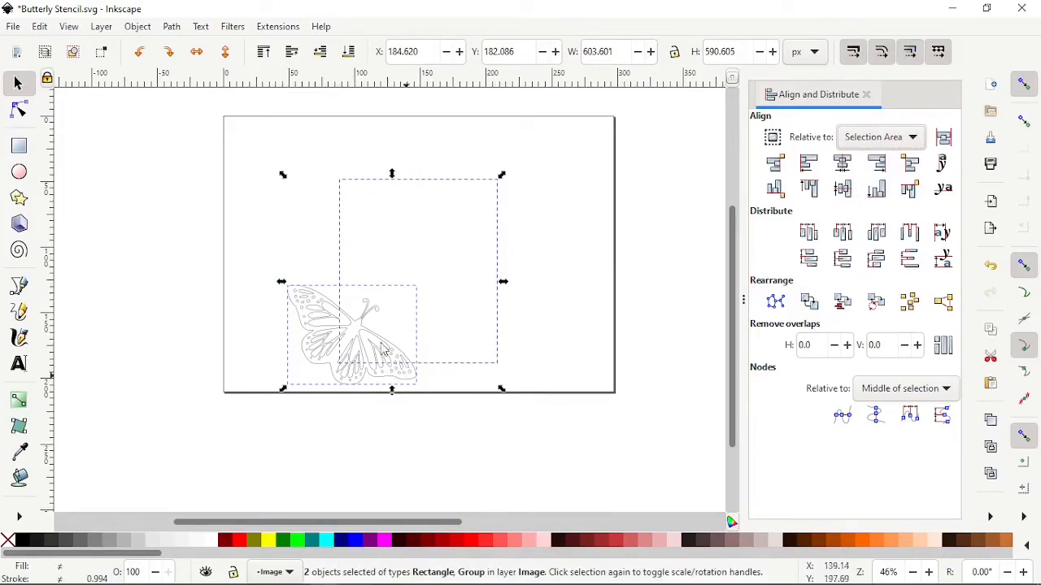
left_click(844, 165)
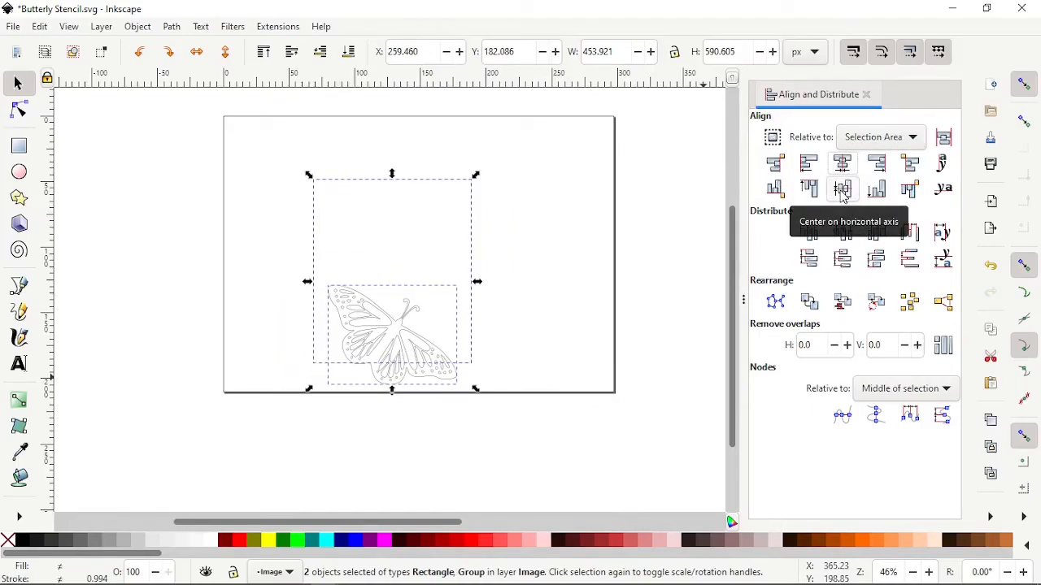
left_click(843, 191)
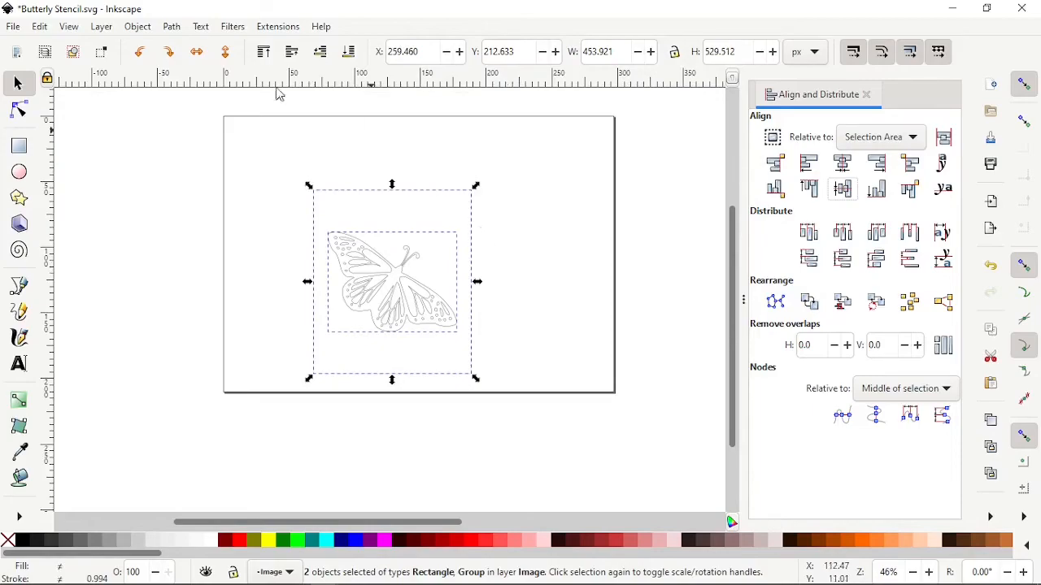
Save the stencil document and close the Align and Distribute options.
key("ctrl+s")
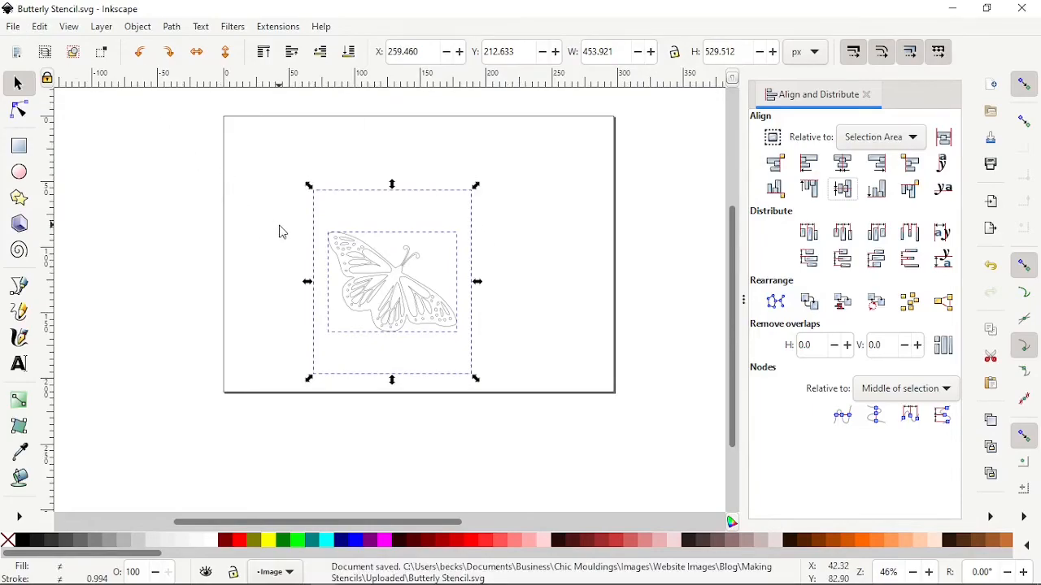
left_click(867, 95)
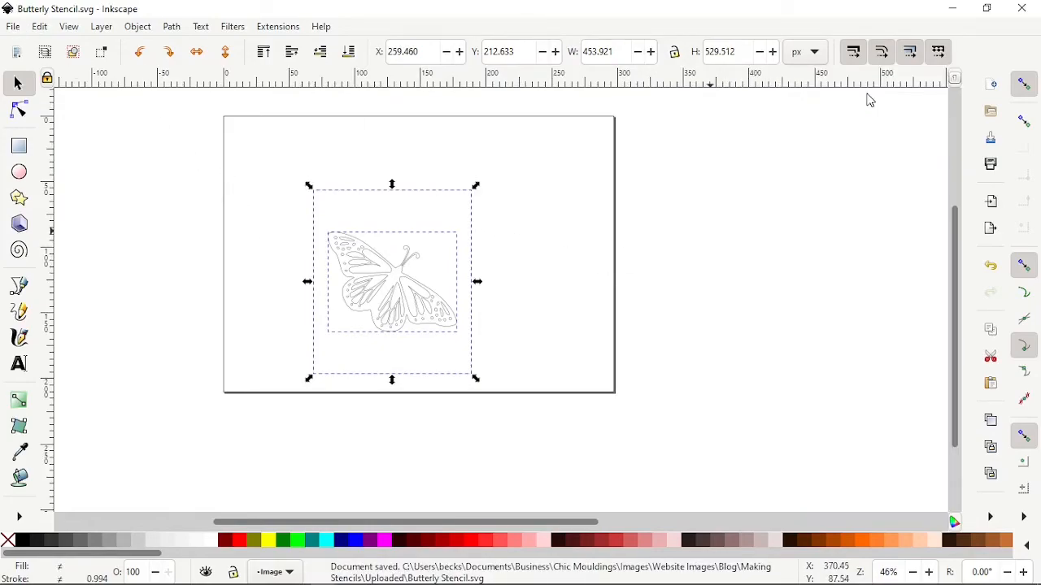